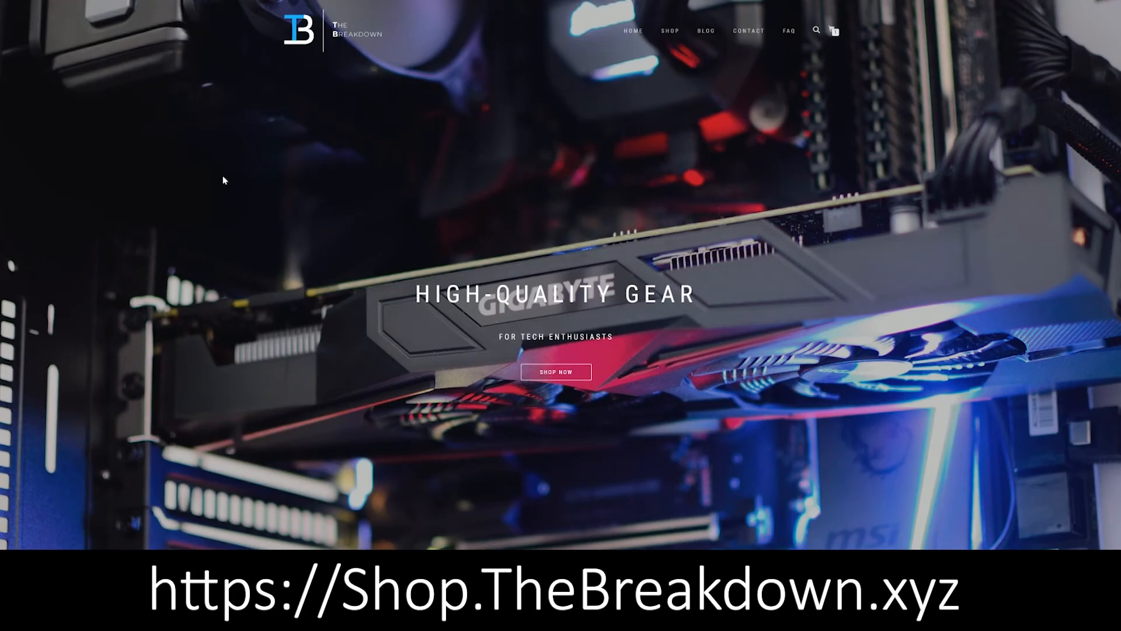
{"action": "scroll", "coordinate": [223, 175], "scroll_direction": "down", "scroll_amount": 8}
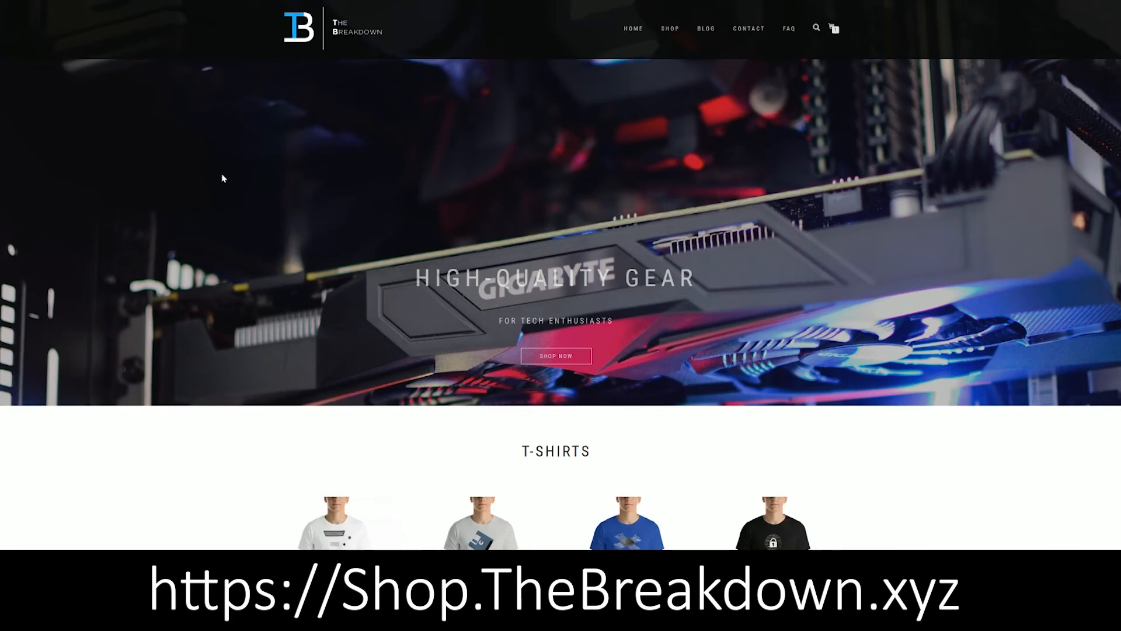
{"action": "scroll", "coordinate": [222, 176], "scroll_direction": "down", "scroll_amount": 2}
{"action": "mouse_move", "coordinate": [801, 393]}
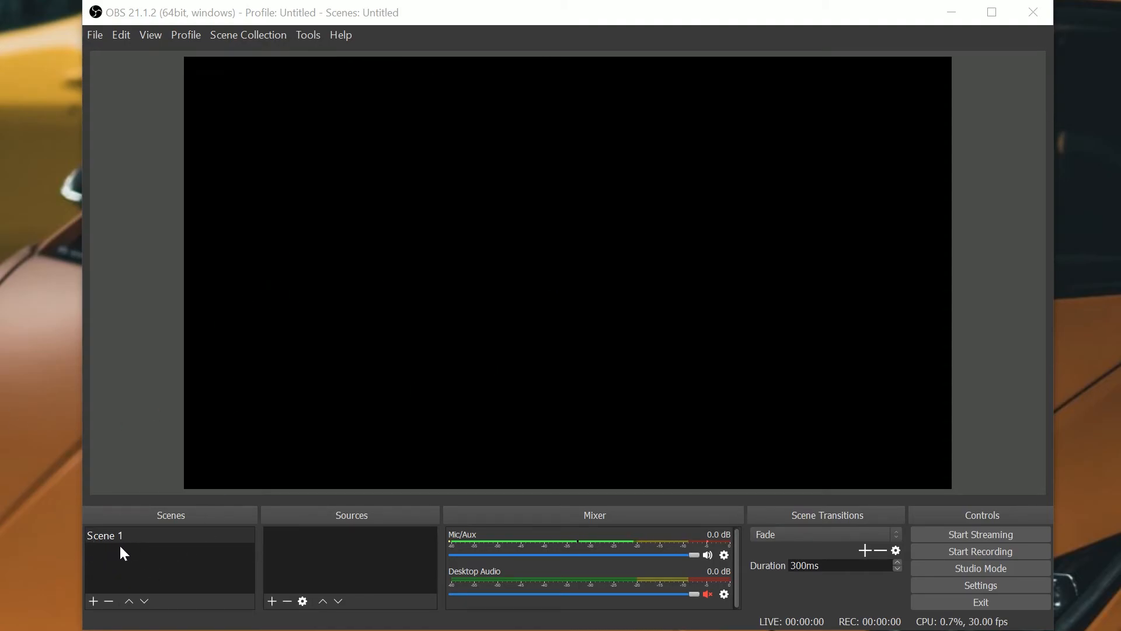
- Add a new scene named Tutorial Scene
{"action": "left_click", "coordinate": [93, 602]}
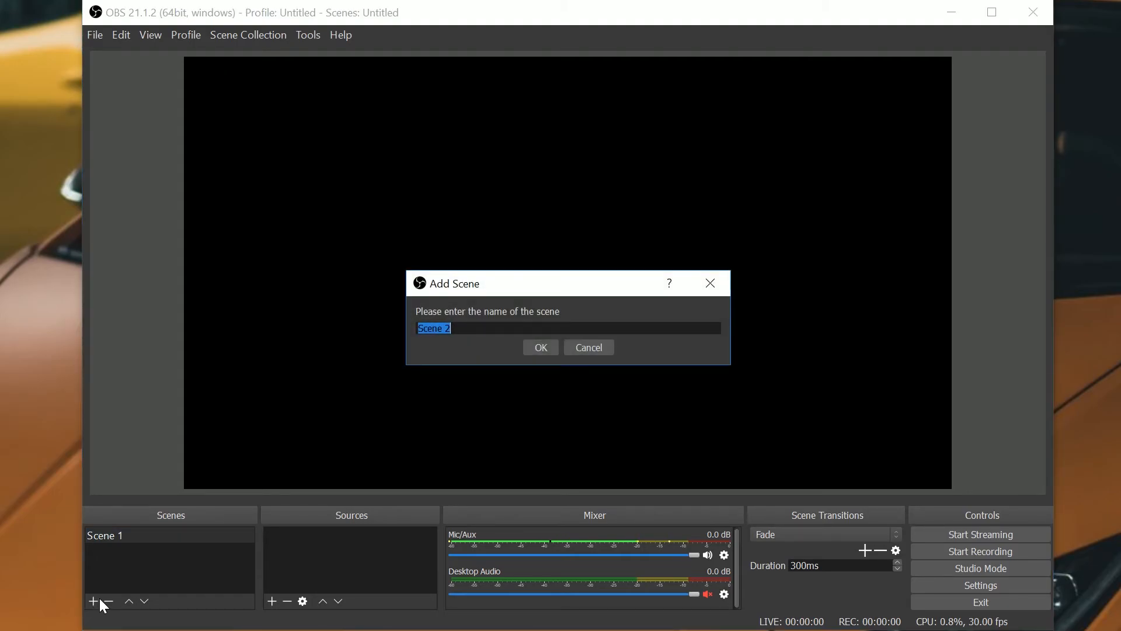
{"action": "type", "text": "Tutorial Scene"}
{"action": "left_click", "coordinate": [542, 349]}
- Add a Display Capture source to the scene, capturing Display 0: 3840x2160 @ 0,0
{"action": "left_click", "coordinate": [333, 531]}
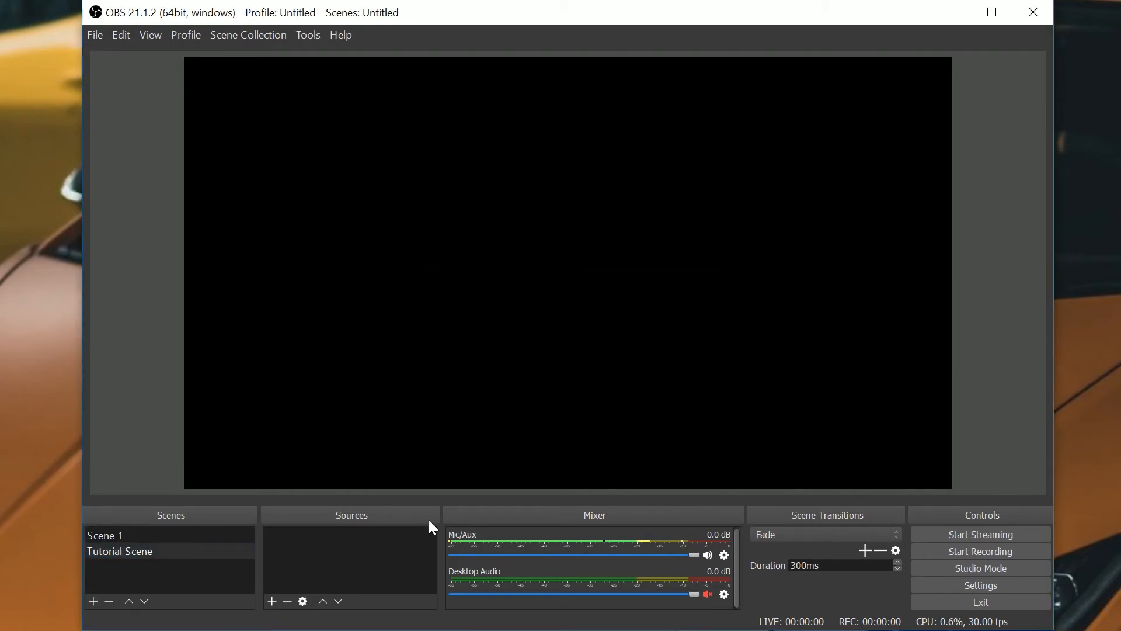
{"action": "left_click", "coordinate": [272, 600]}
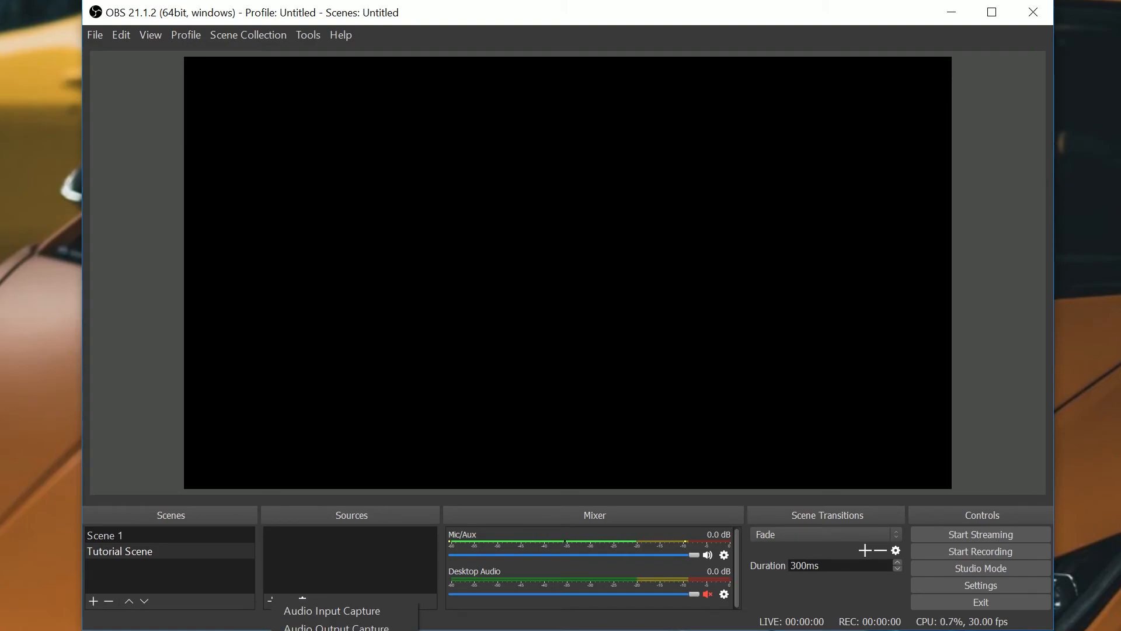
{"action": "left_click", "coordinate": [327, 630]}
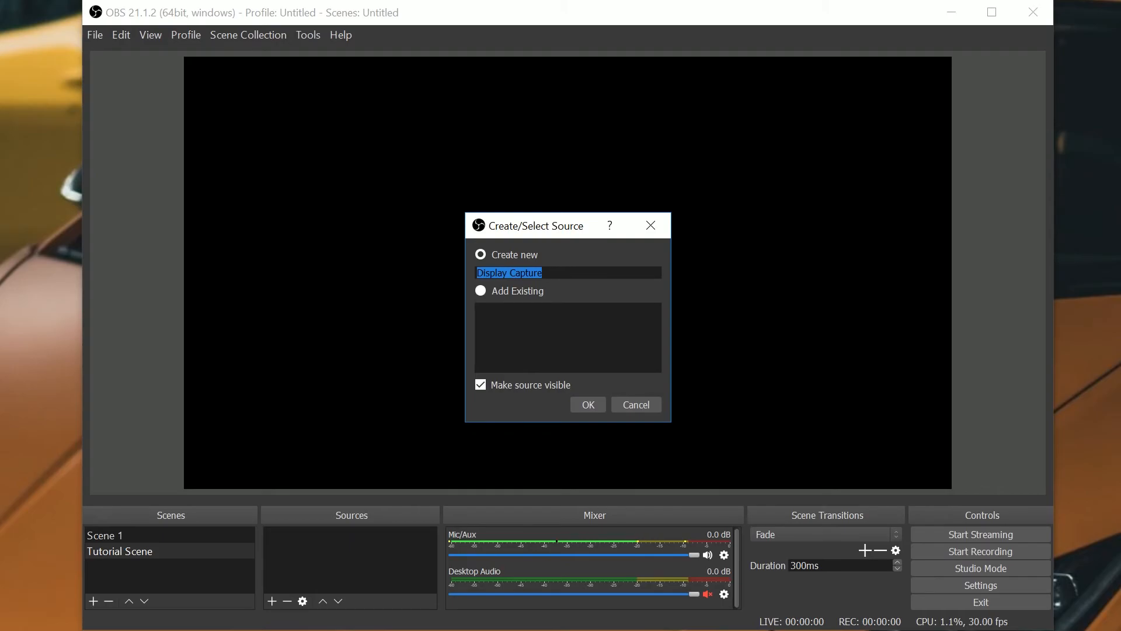
{"action": "left_click", "coordinate": [595, 403]}
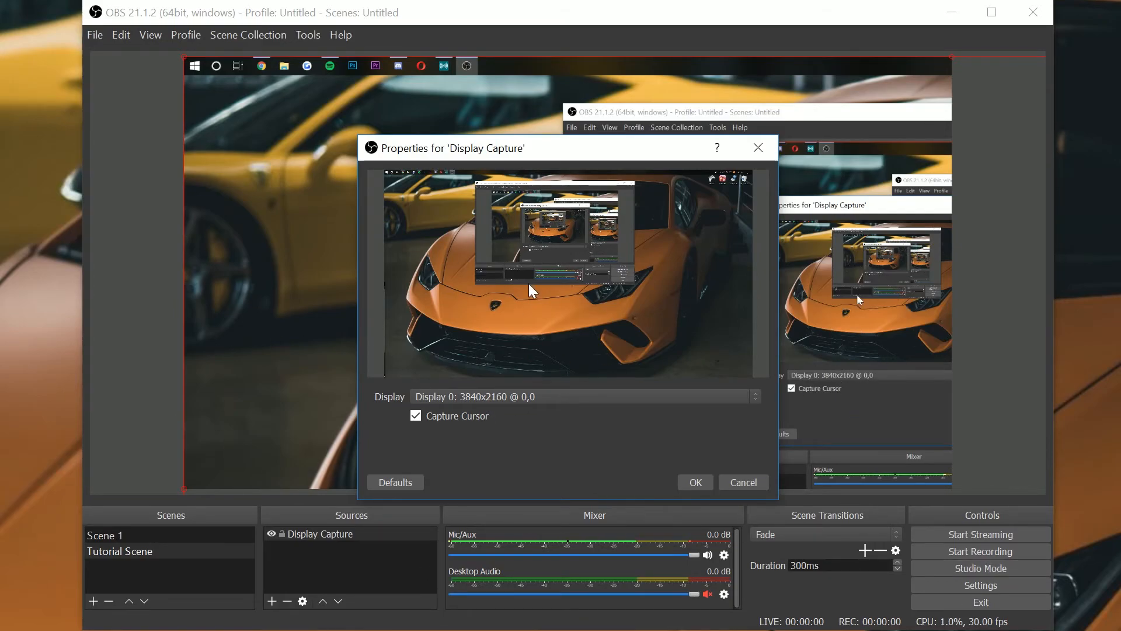
{"action": "left_click", "coordinate": [545, 397]}
{"action": "left_click", "coordinate": [541, 424]}
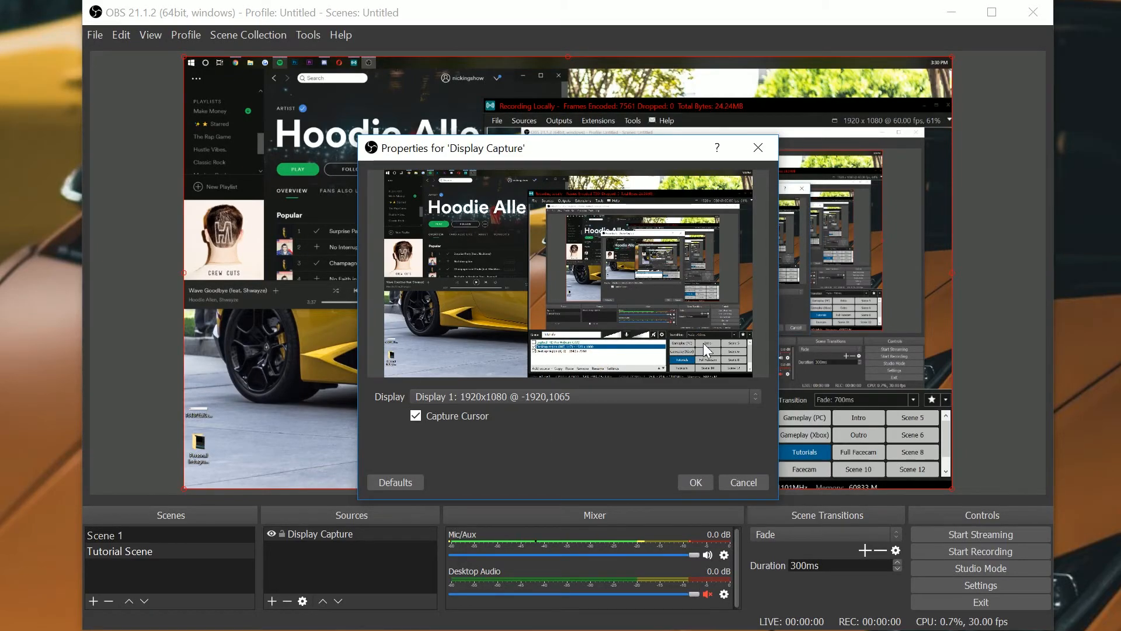
{"action": "left_click", "coordinate": [551, 395]}
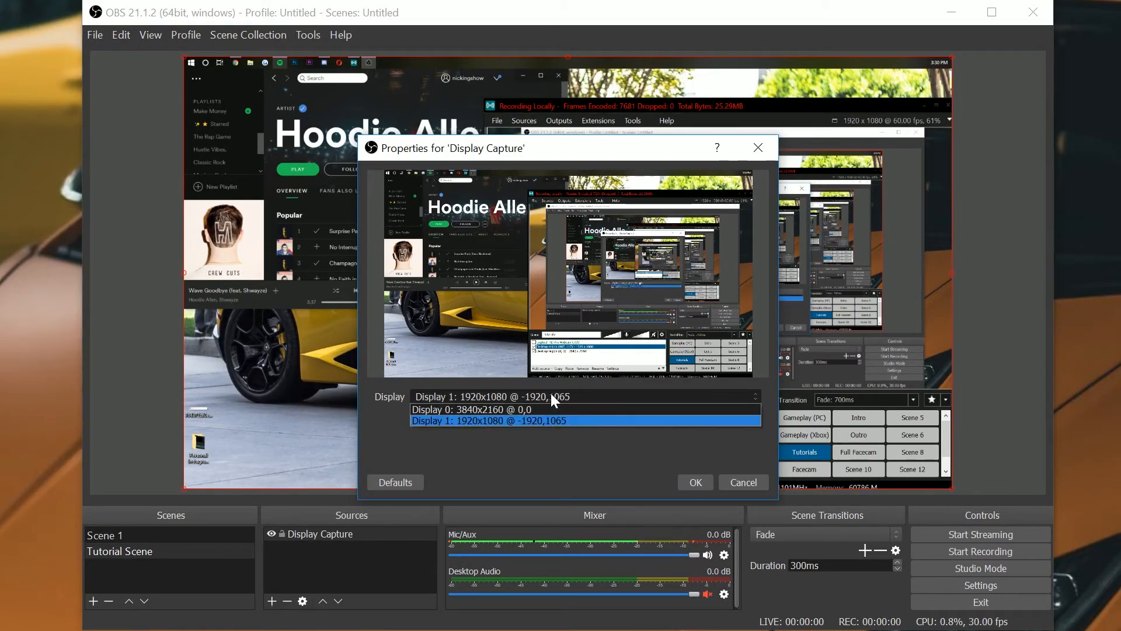
{"action": "left_click", "coordinate": [519, 410]}
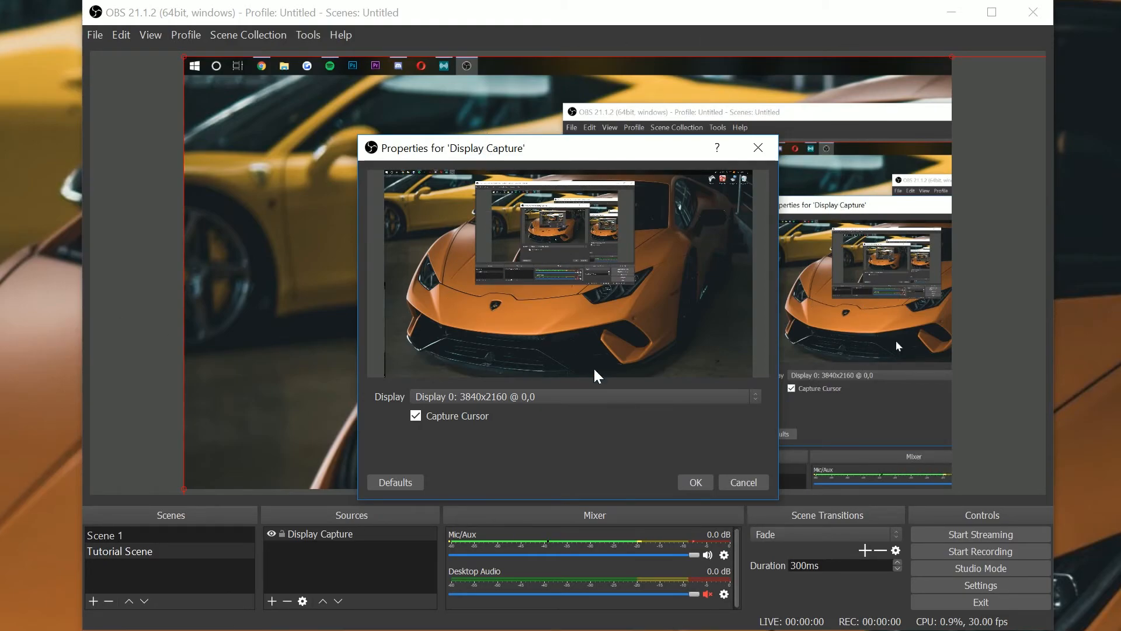
{"action": "left_click", "coordinate": [694, 482]}
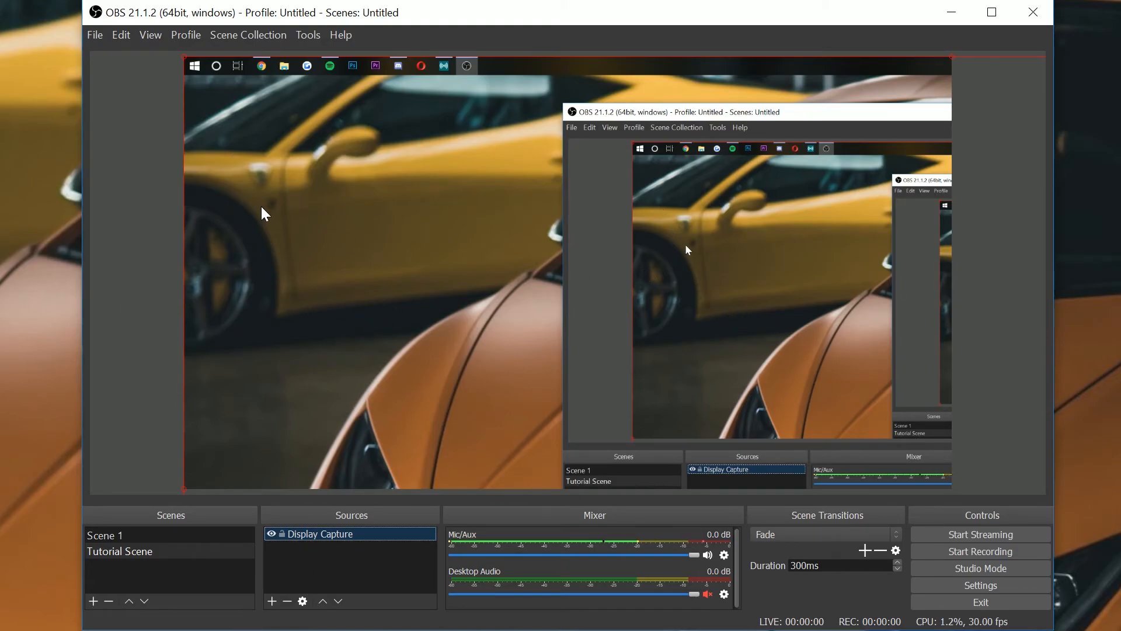
- Resize the display capture so it fills the whole canvas
{"action": "mouse_move", "coordinate": [247, 139]}
{"action": "left_mouse_down"}
{"action": "mouse_move", "coordinate": [316, 159]}
{"action": "mouse_move", "coordinate": [264, 140]}
{"action": "mouse_move", "coordinate": [246, 149]}
{"action": "left_mouse_up"}
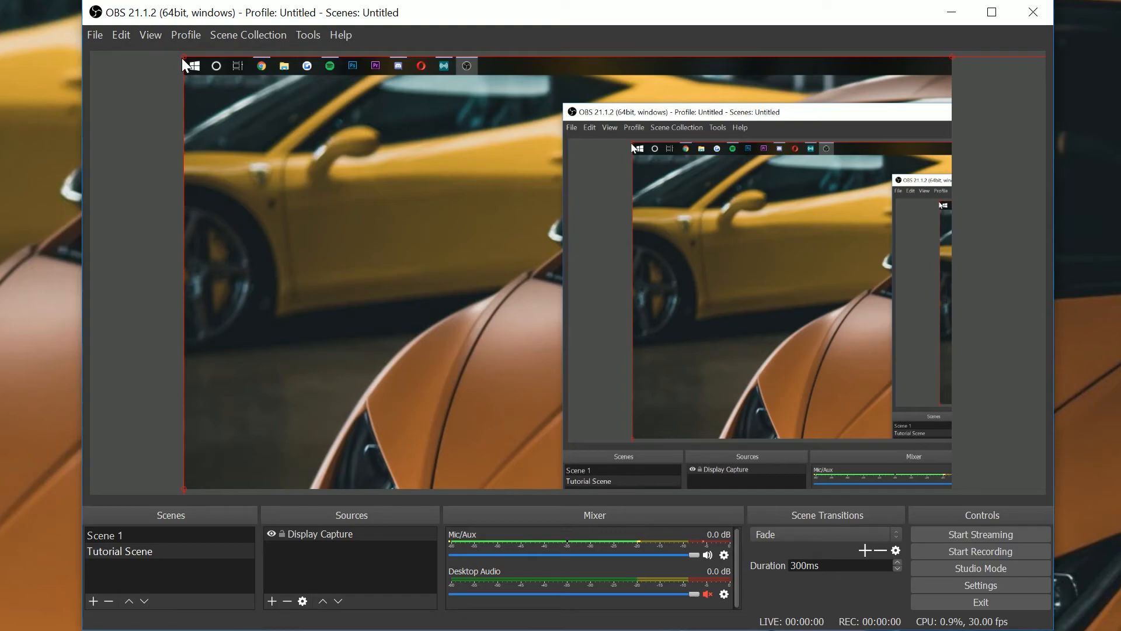
{"action": "left_click_drag", "start_coordinate": [185, 54], "coordinate": [358, 227]}
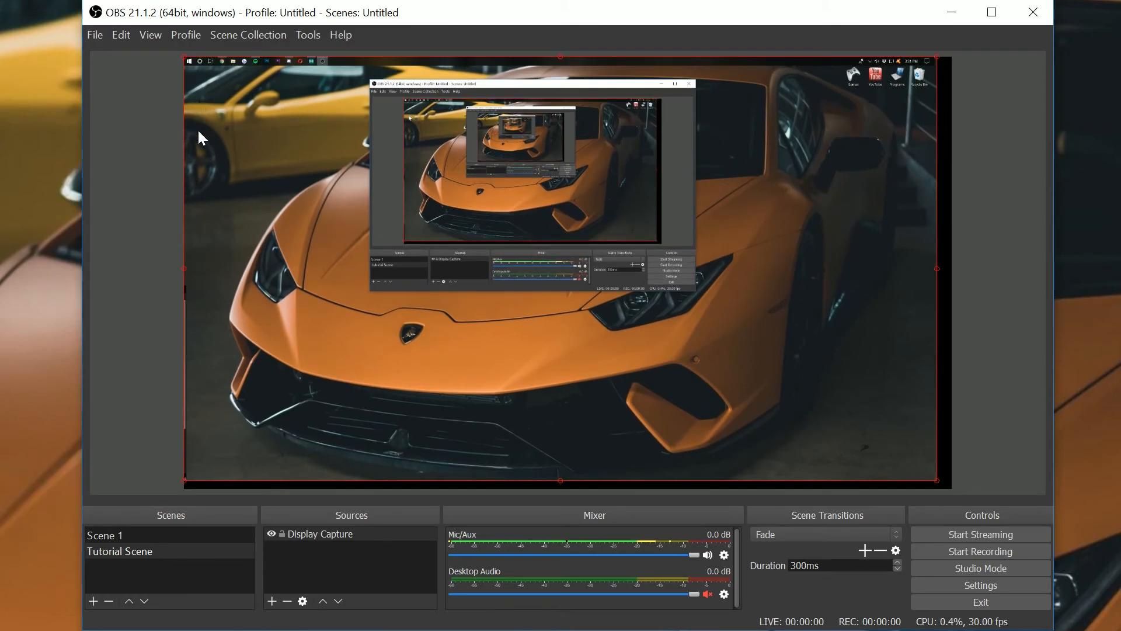
{"action": "left_click_drag", "start_coordinate": [938, 483], "coordinate": [953, 490]}
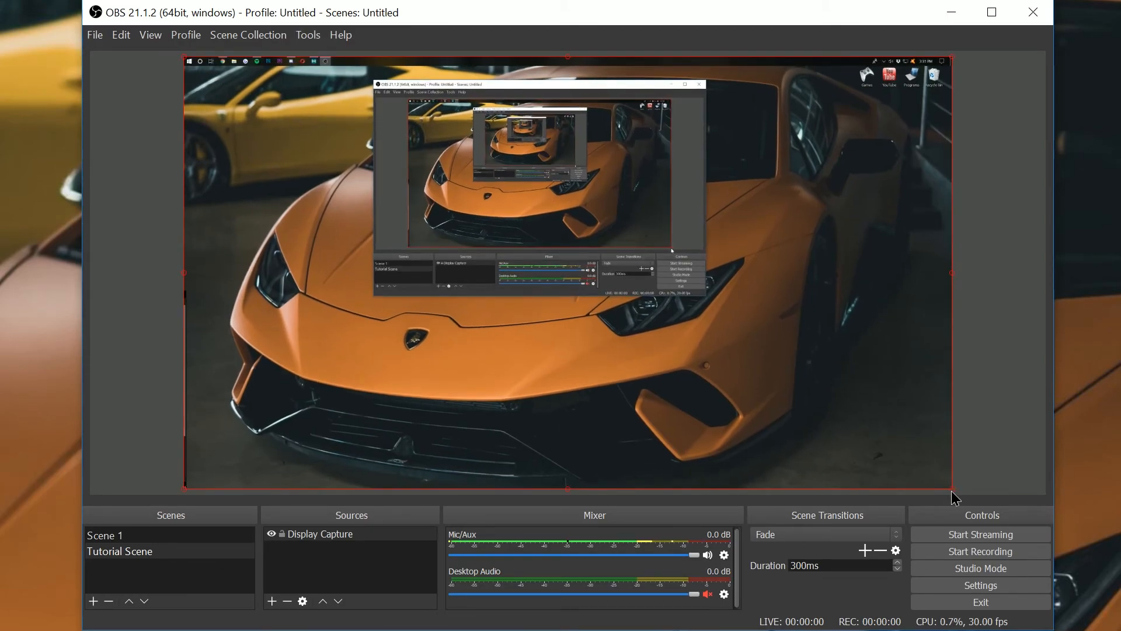
{"action": "left_click", "coordinate": [1041, 393]}
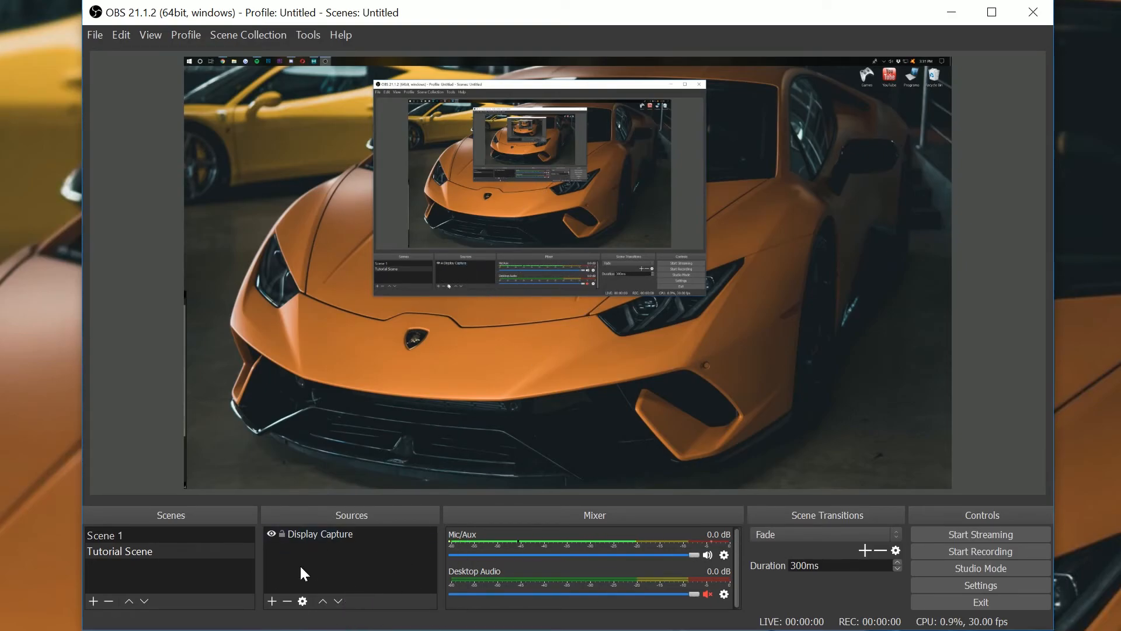
- Add a new Video Capture Device source named Video Capture Device 2
{"action": "left_click", "coordinate": [271, 602]}
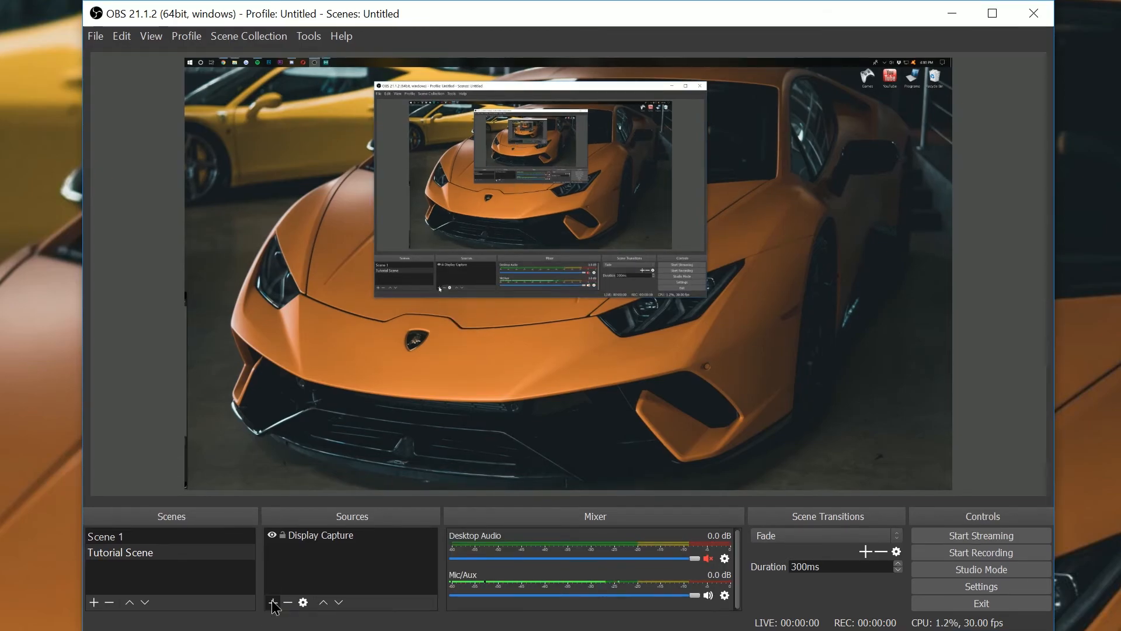
{"action": "left_click", "coordinate": [271, 602]}
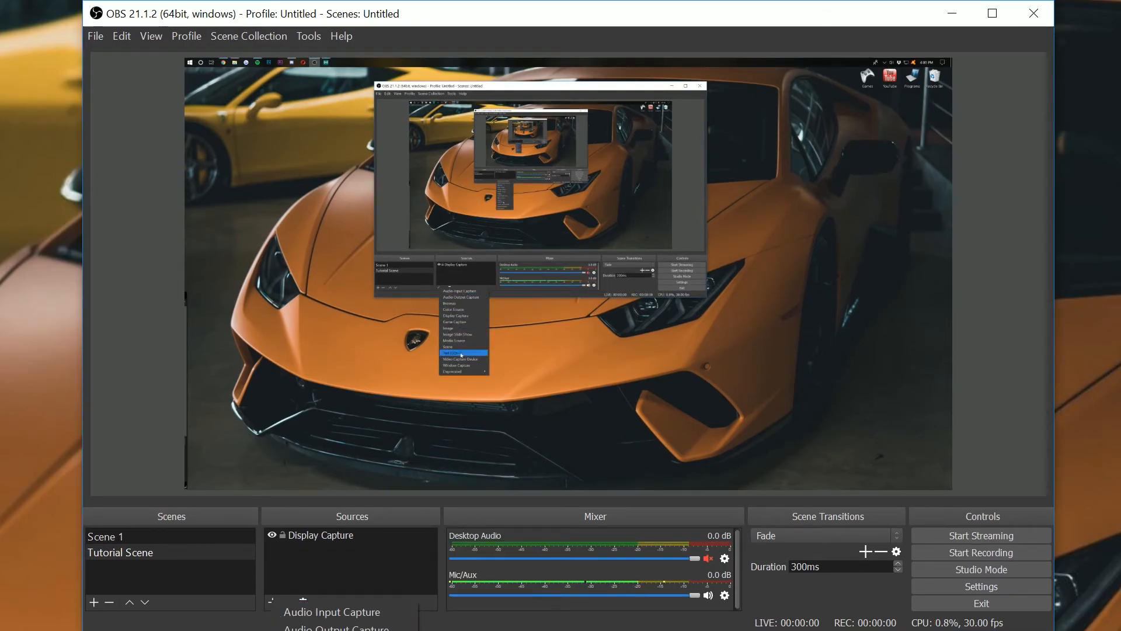
{"action": "left_click", "coordinate": [333, 630]}
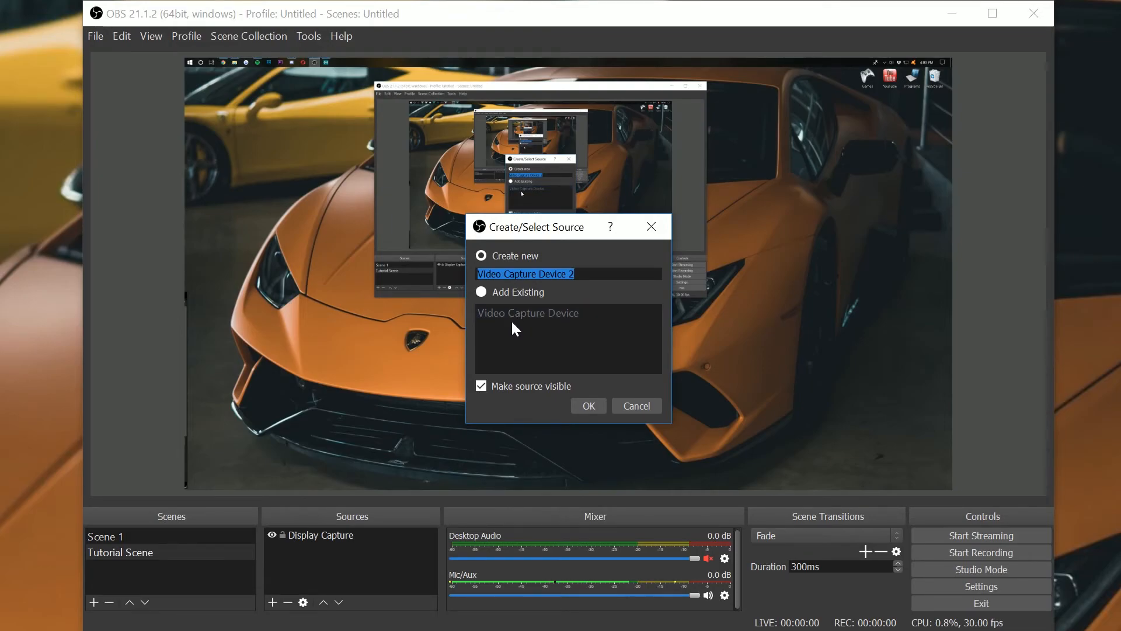
{"action": "left_click", "coordinate": [492, 258]}
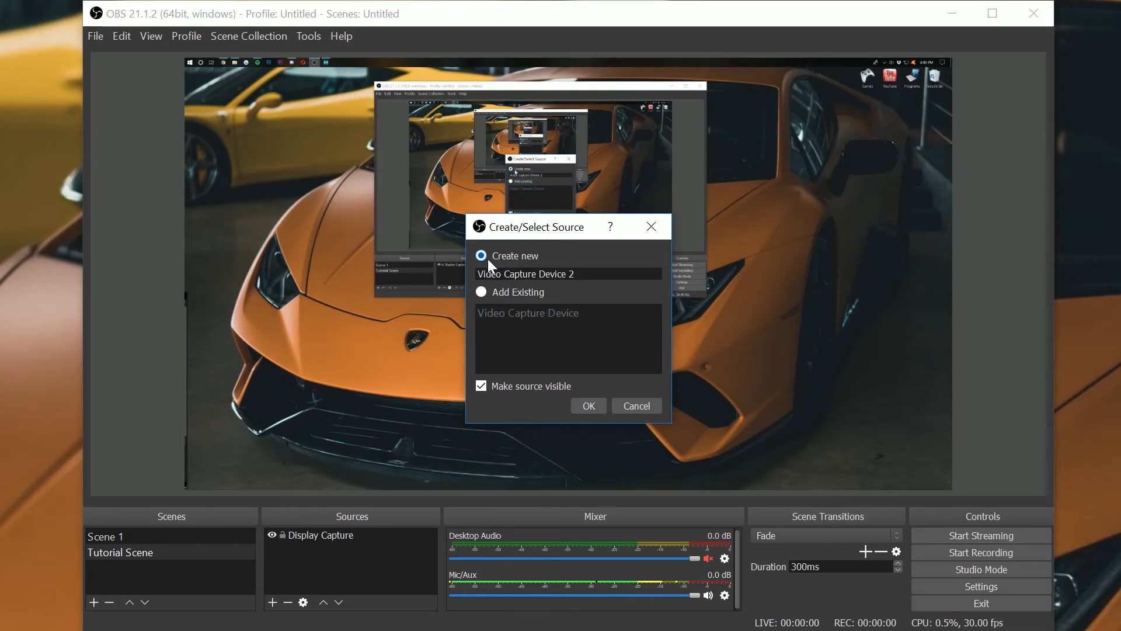
{"action": "left_click", "coordinate": [588, 405]}
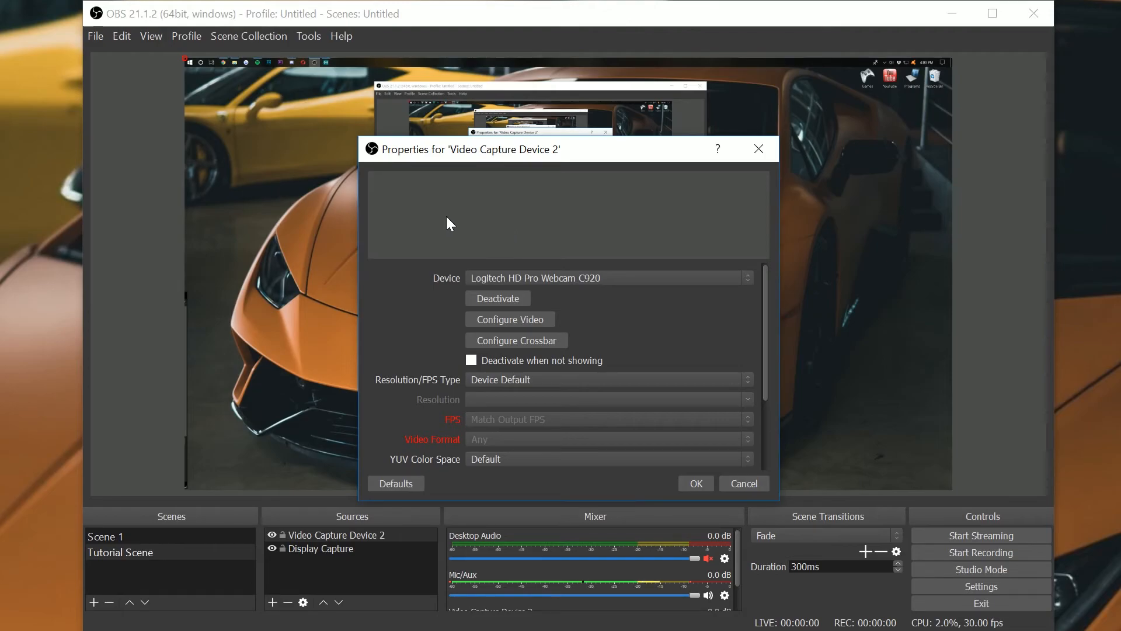
- Set the new capture source's device to Logitech HD Pro Webcam C920 and confirm
{"action": "left_click", "coordinate": [556, 277]}
{"action": "left_click", "coordinate": [556, 277]}
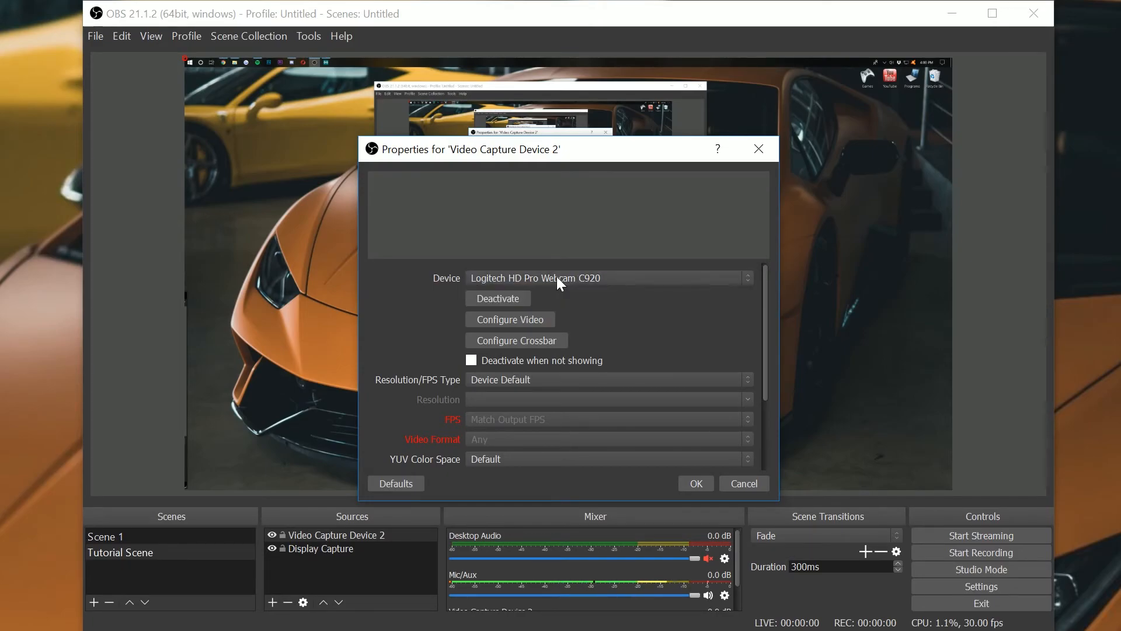
{"action": "left_click", "coordinate": [513, 275]}
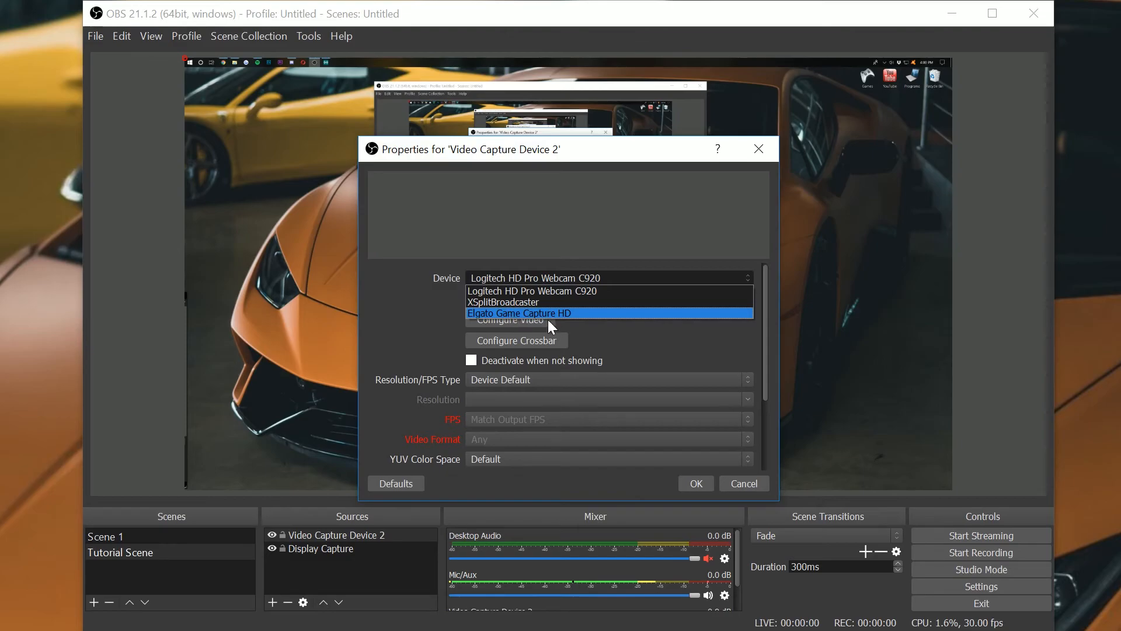
{"action": "left_click", "coordinate": [531, 312]}
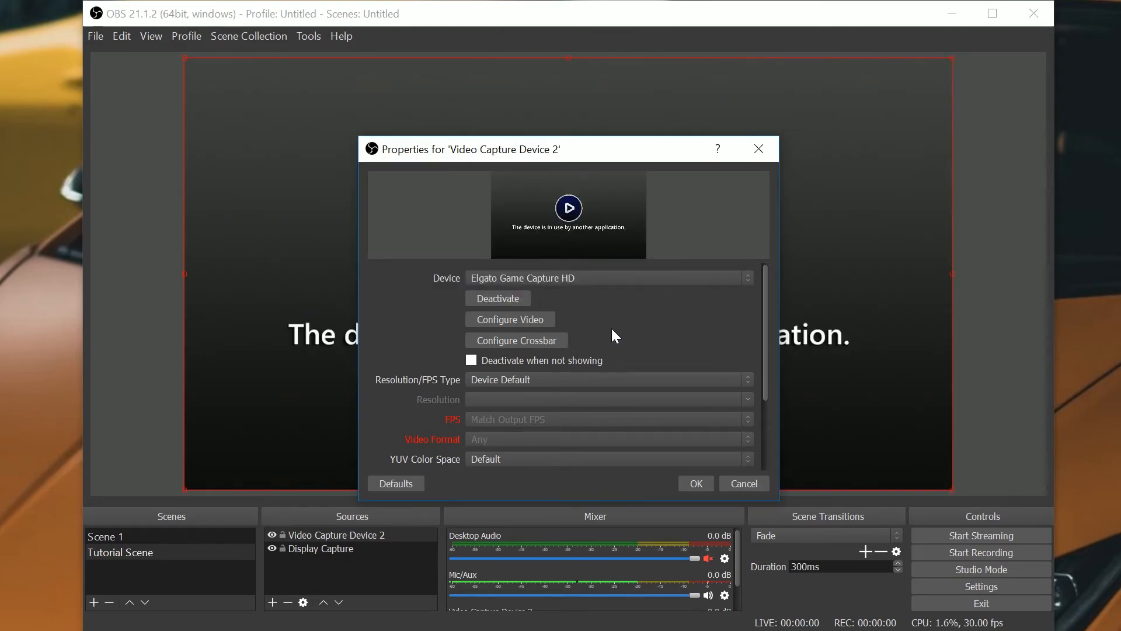
{"action": "left_click_drag", "start_coordinate": [587, 152], "coordinate": [603, 104]}
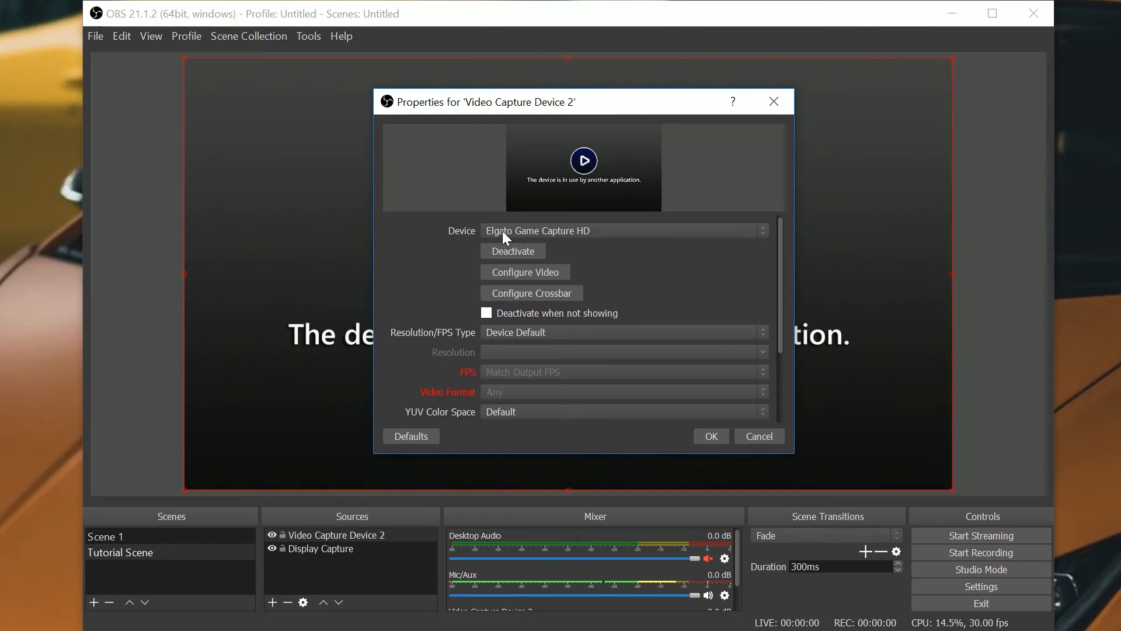
{"action": "left_click", "coordinate": [539, 231]}
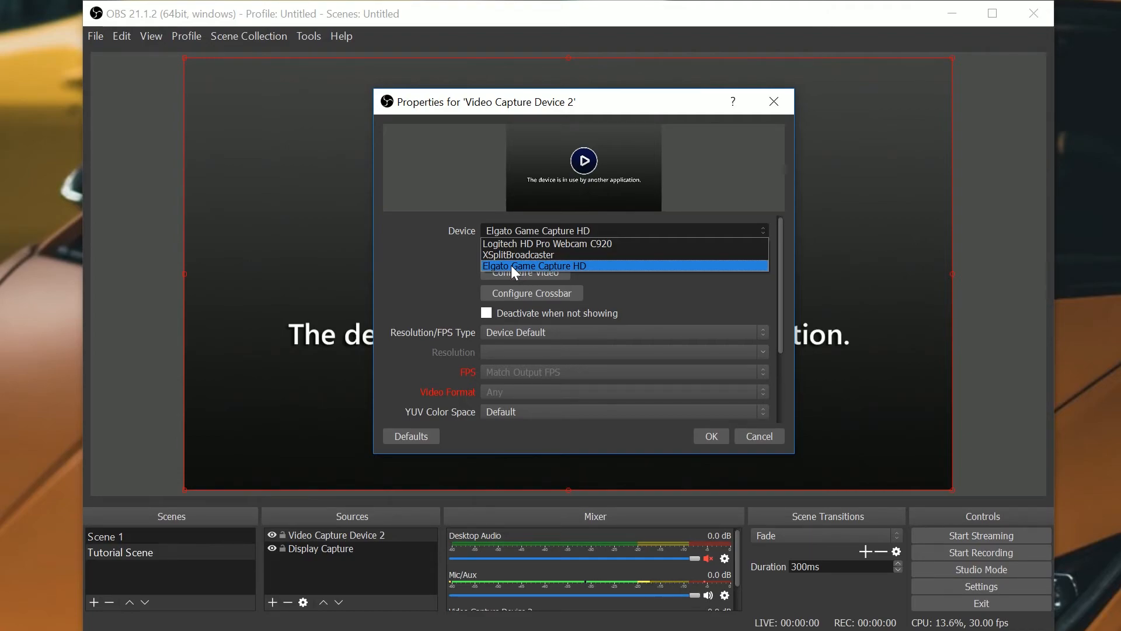
{"action": "left_click", "coordinate": [540, 242]}
{"action": "left_click", "coordinate": [712, 437]}
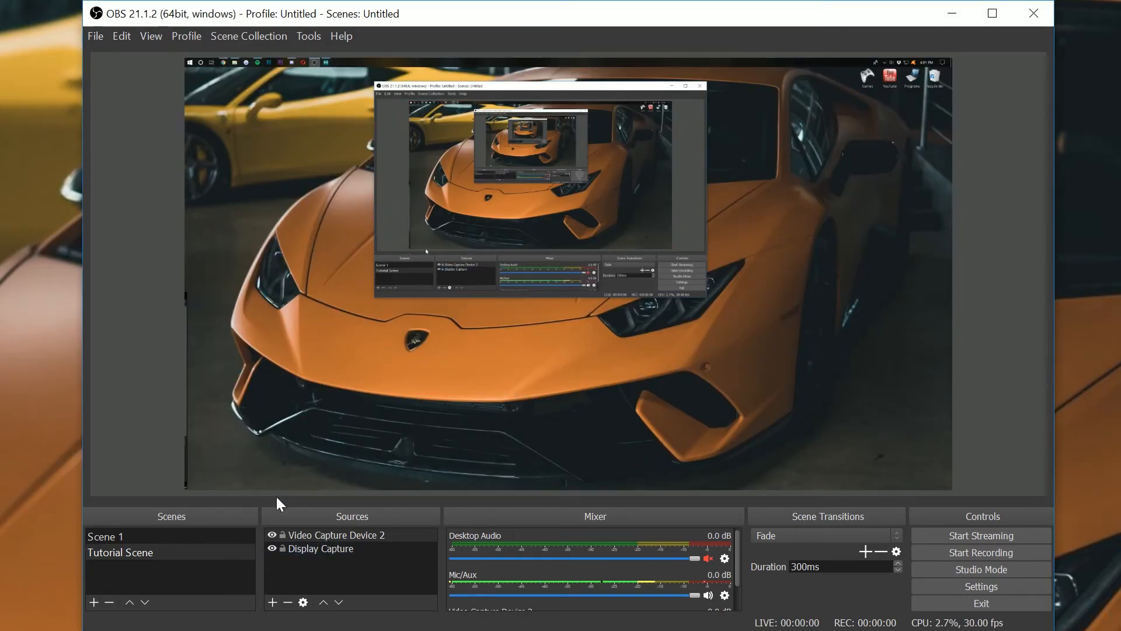
- Remove the Video Capture Device 2 source
{"action": "left_click", "coordinate": [337, 533]}
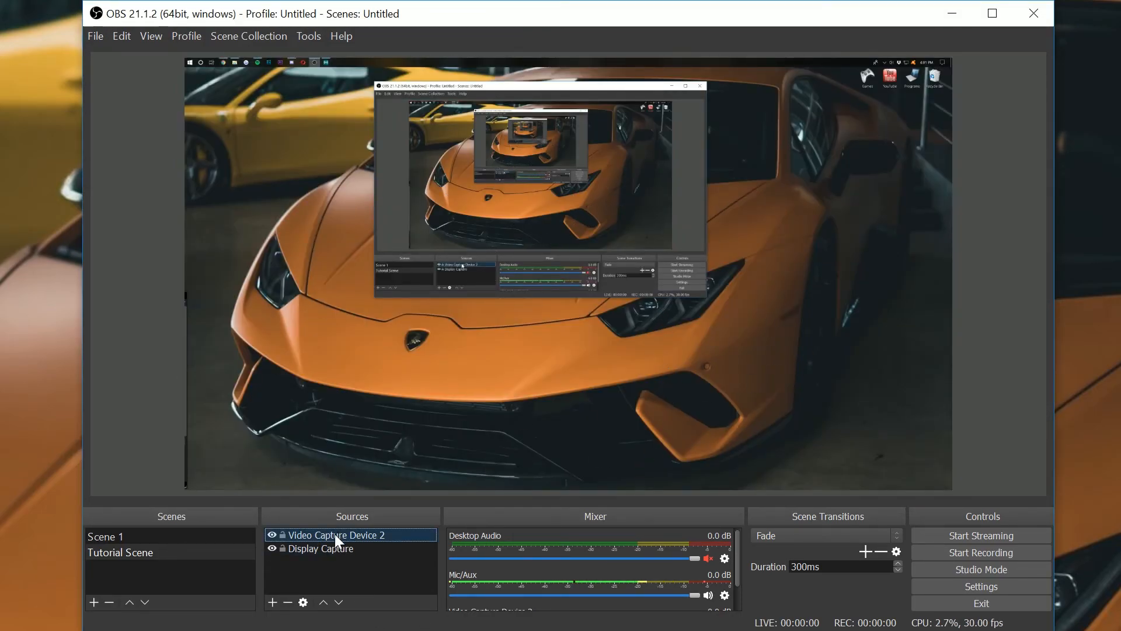
{"action": "left_click", "coordinate": [287, 602]}
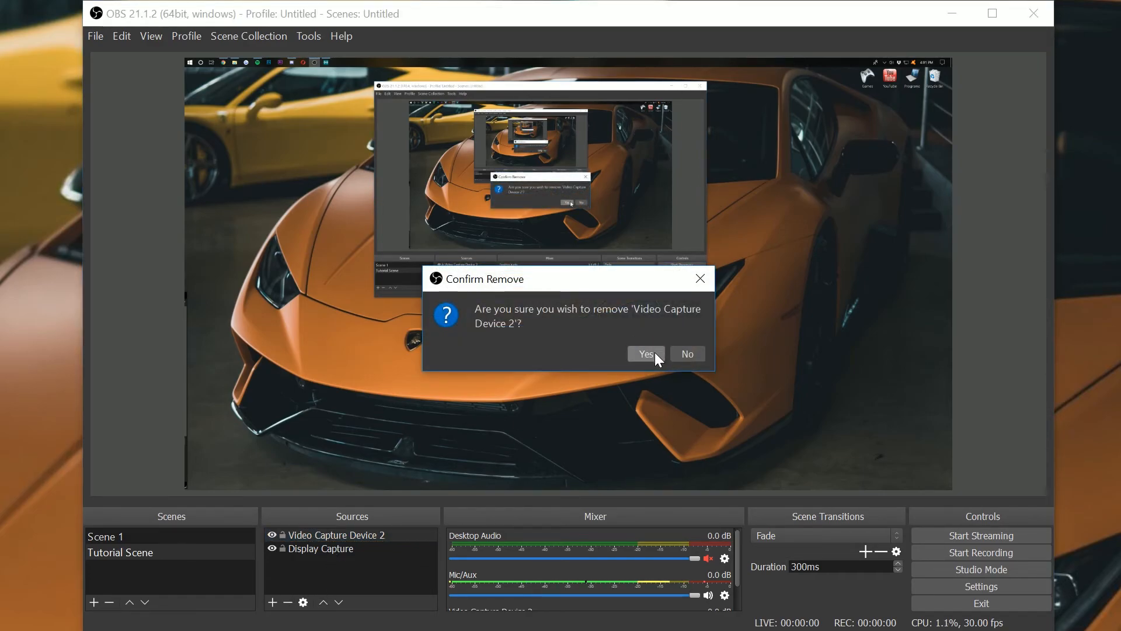
{"action": "left_click", "coordinate": [645, 353]}
- Add the existing Video Capture Device source to the scene
{"action": "left_click", "coordinate": [273, 602]}
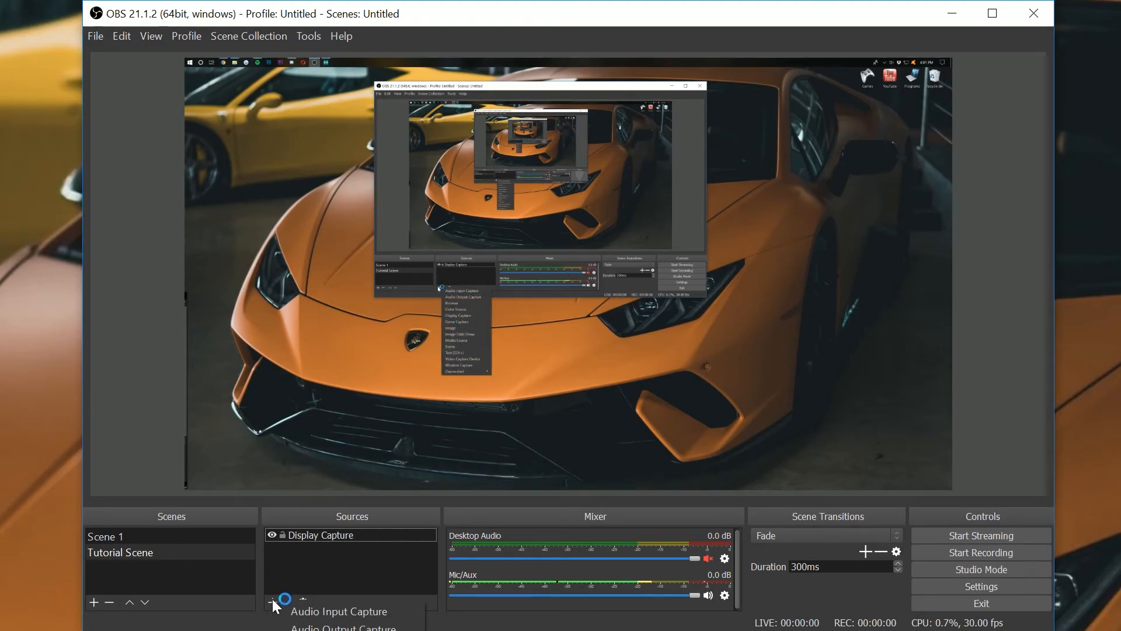
{"action": "left_click", "coordinate": [472, 358]}
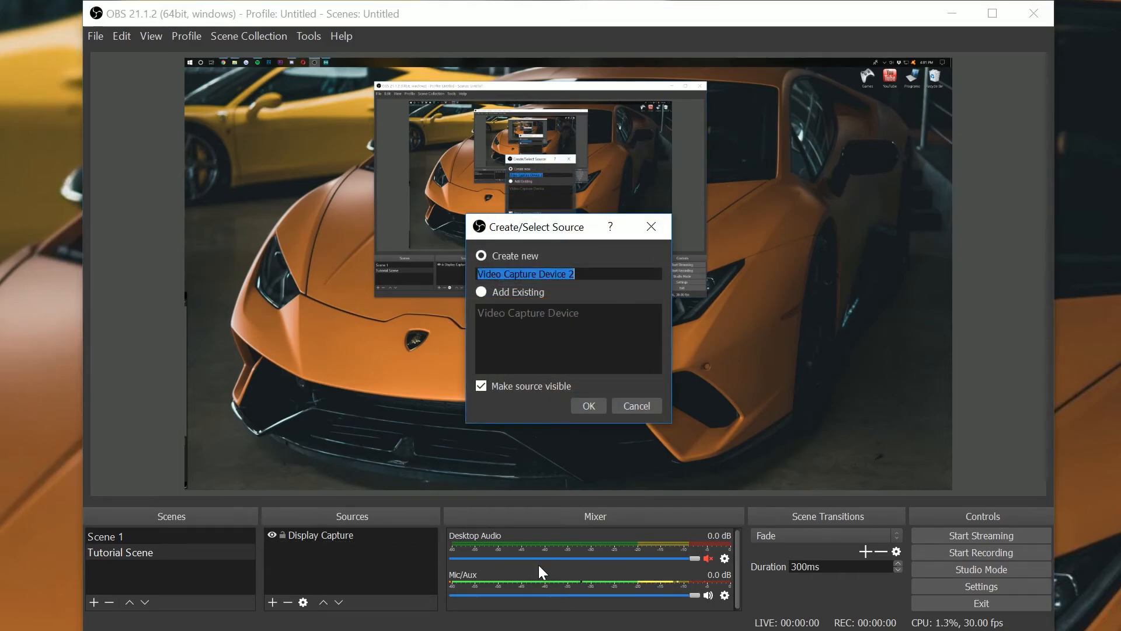
{"action": "left_click", "coordinate": [521, 294]}
{"action": "left_click", "coordinate": [526, 315]}
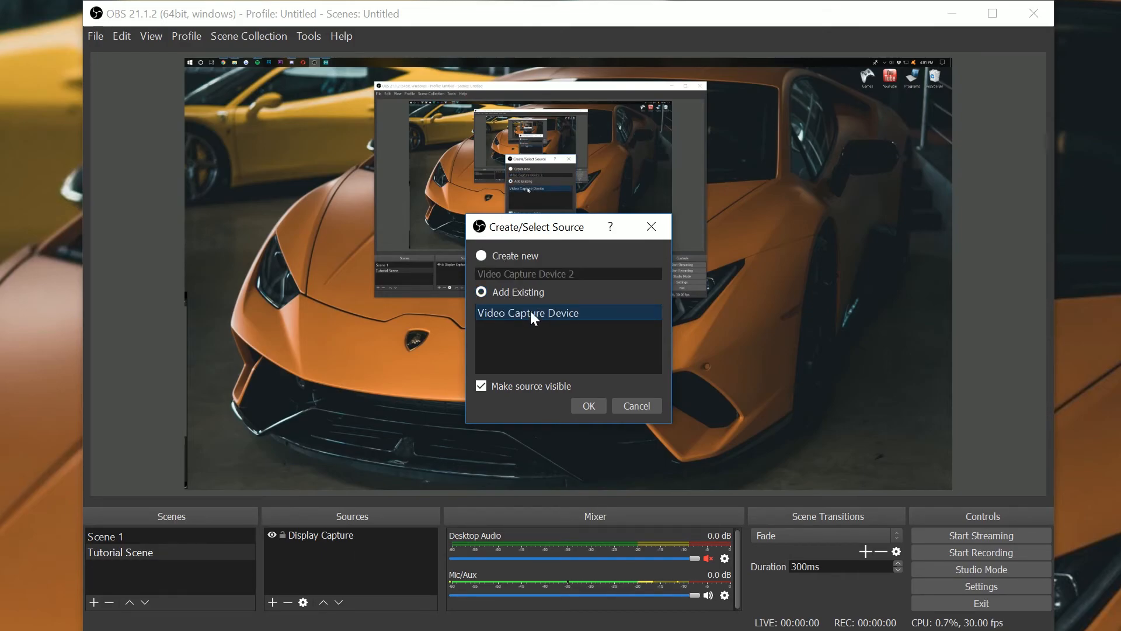
{"action": "left_click", "coordinate": [586, 411]}
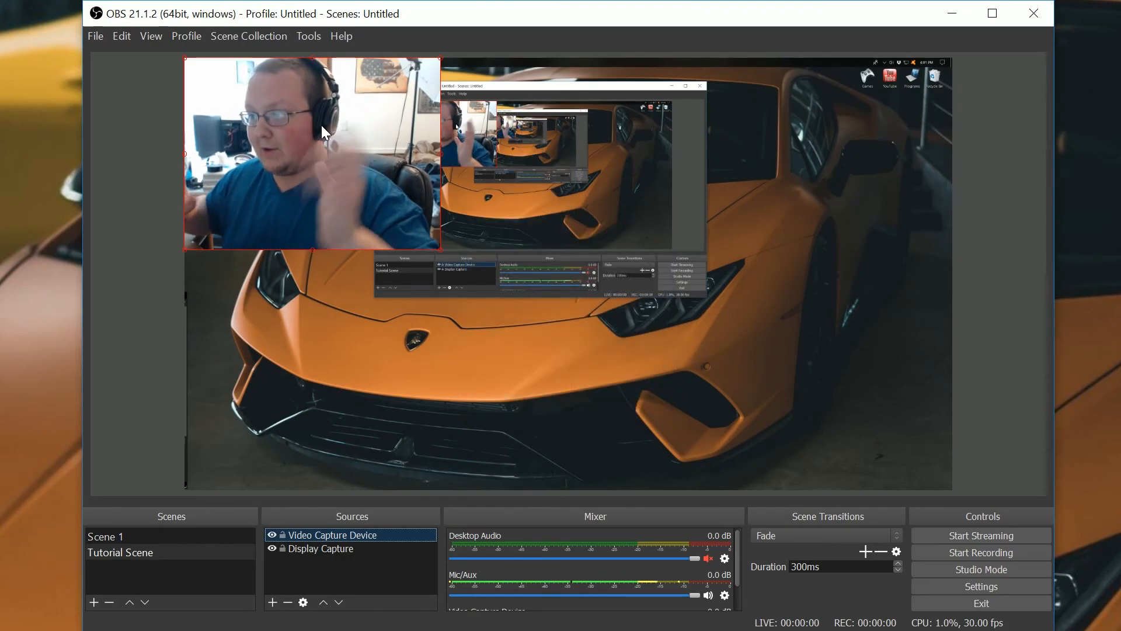
- Move the webcam overlay to the canvas's lower-right corner and shrink it to about a fifth of the width
{"action": "left_click_drag", "start_coordinate": [322, 125], "coordinate": [832, 367]}
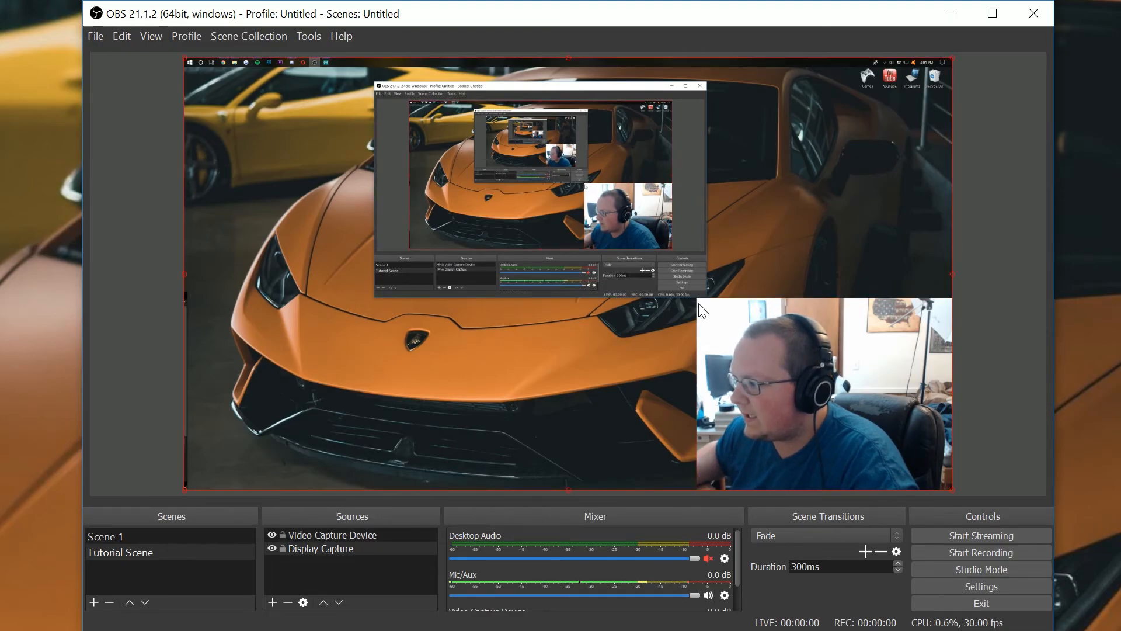
{"action": "left_click_drag", "start_coordinate": [699, 305], "coordinate": [811, 427]}
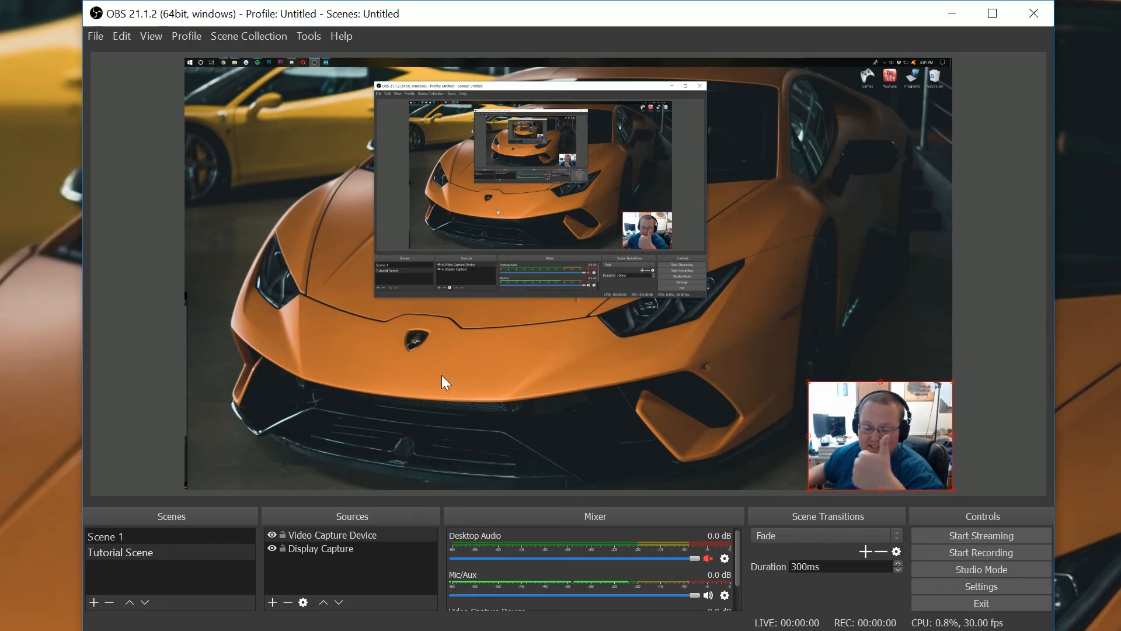
{"action": "left_click", "coordinate": [362, 578]}
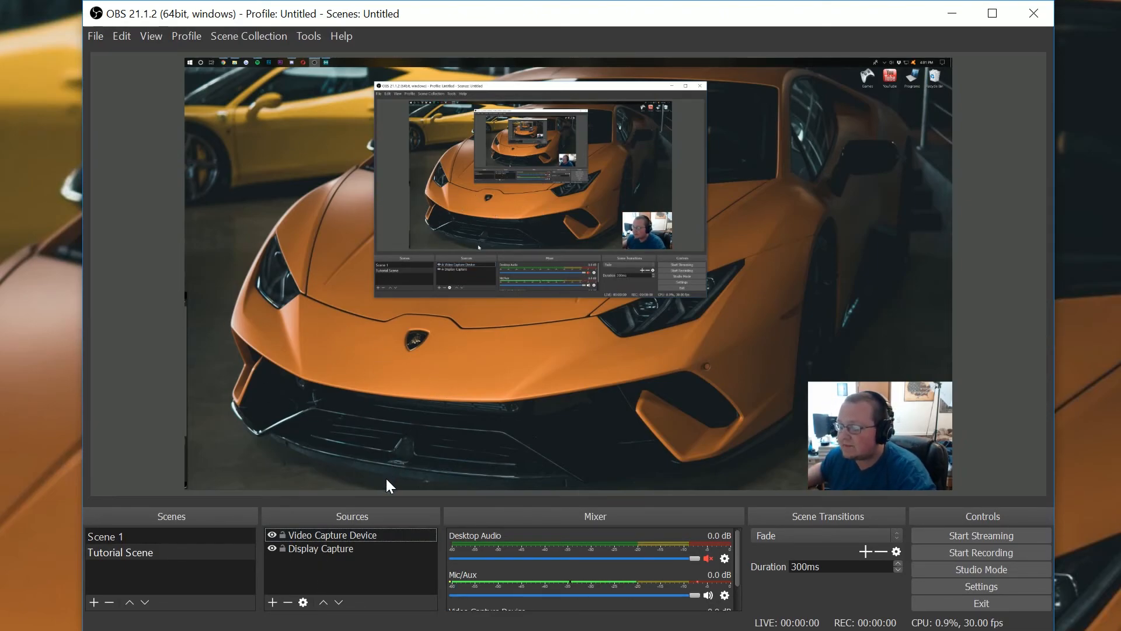
- Add a Game Capture source, close its properties, then remove it from the scene
{"action": "left_click", "coordinate": [272, 601]}
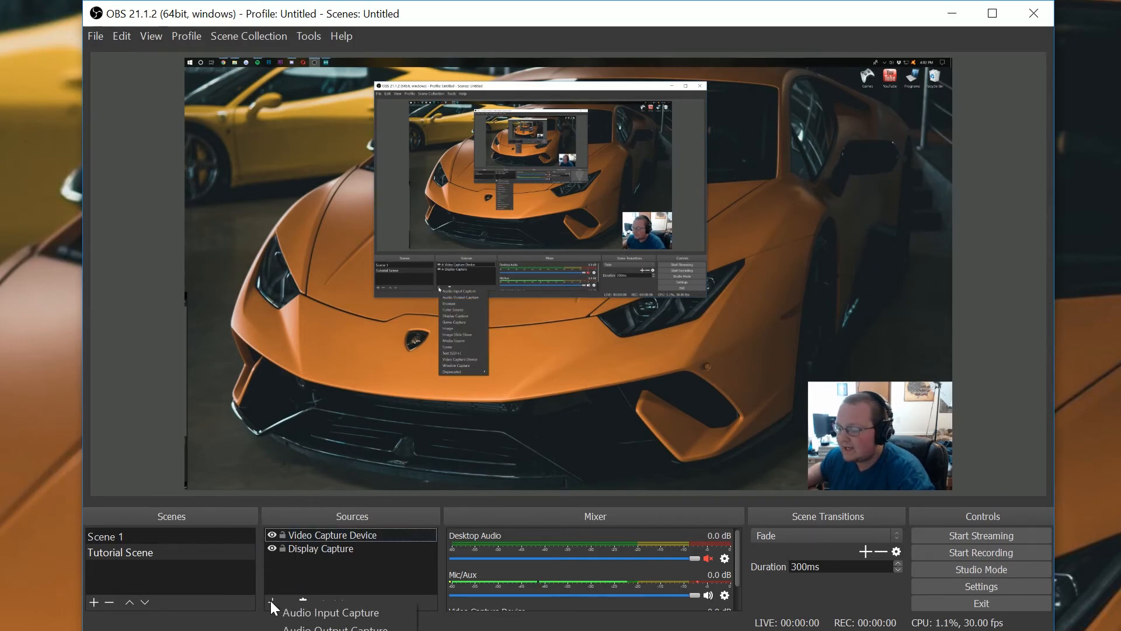
{"action": "left_click", "coordinate": [335, 630]}
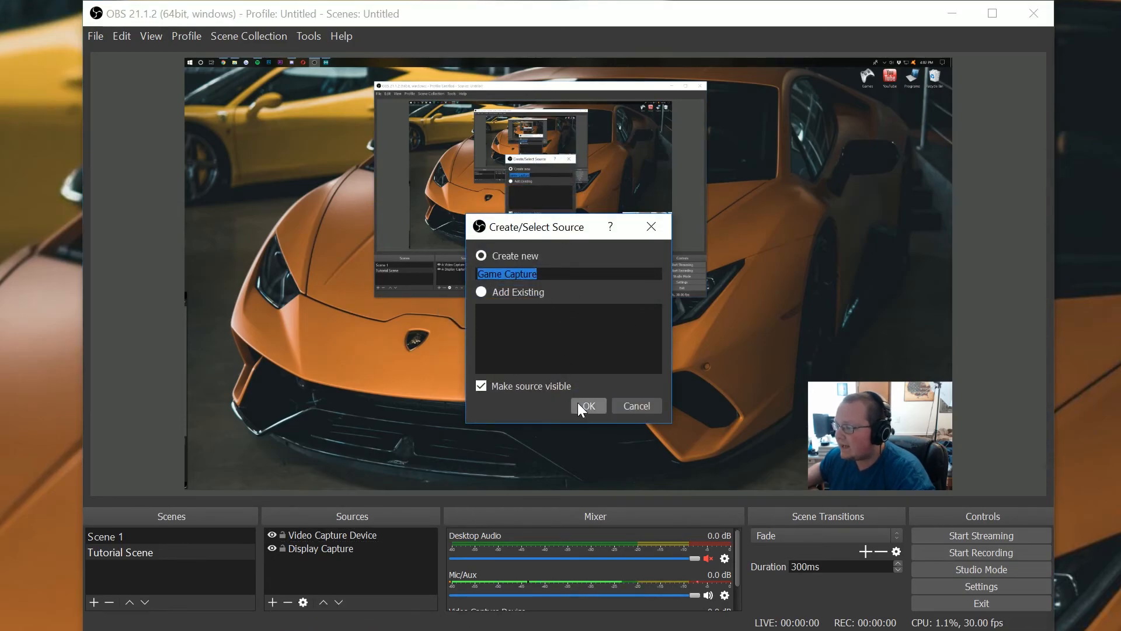
{"action": "left_click", "coordinate": [578, 403]}
{"action": "left_click", "coordinate": [591, 366]}
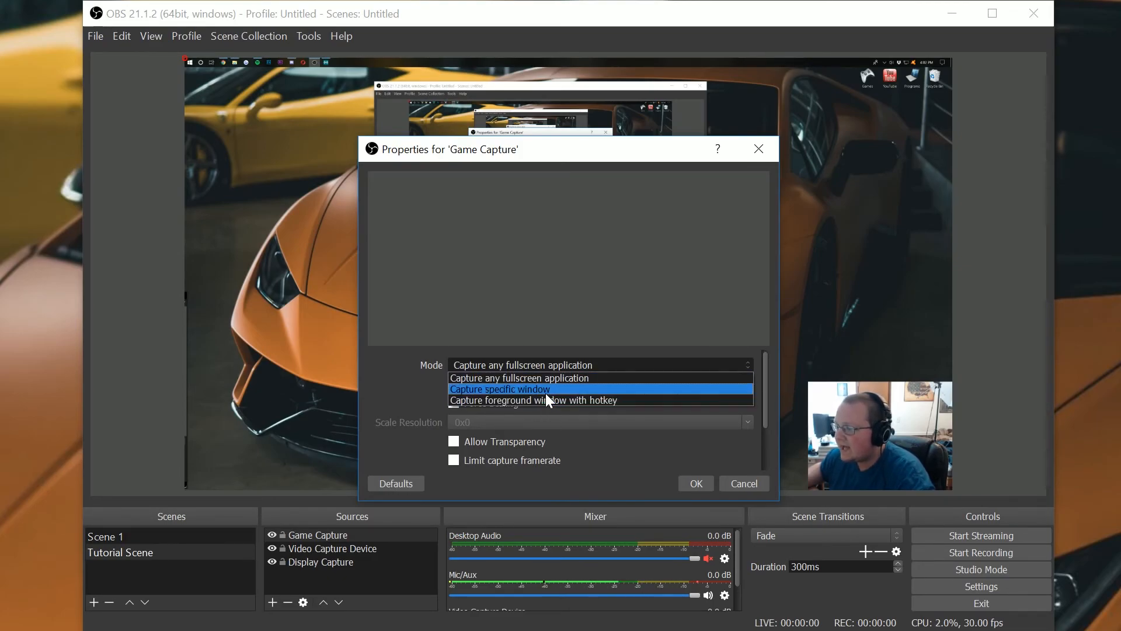
{"action": "left_click", "coordinate": [544, 380]}
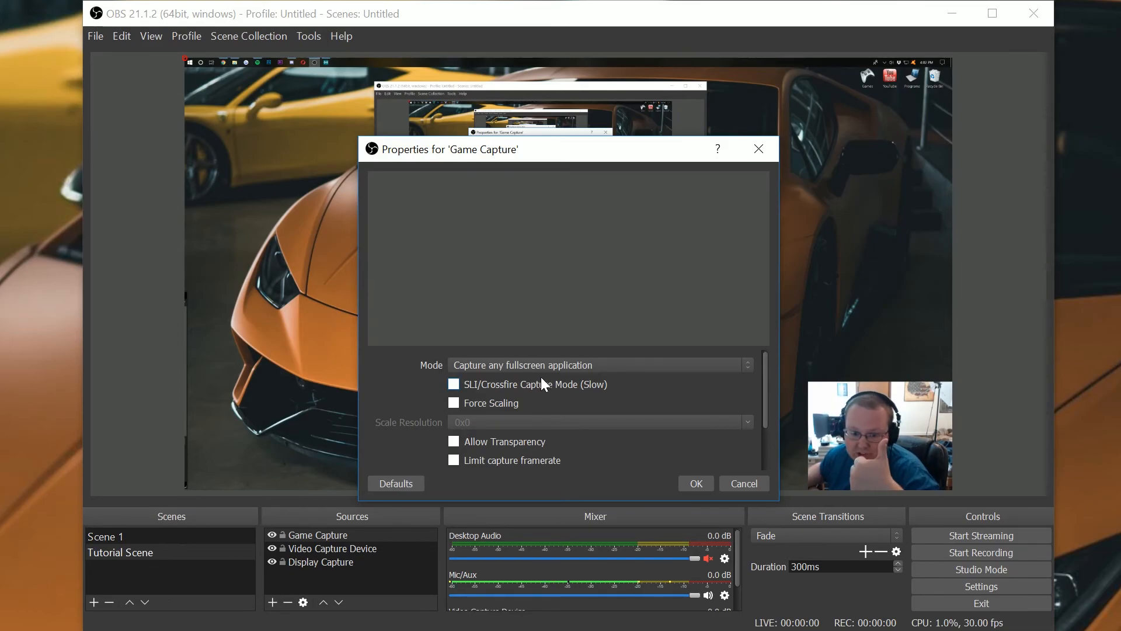
{"action": "left_click", "coordinate": [731, 484]}
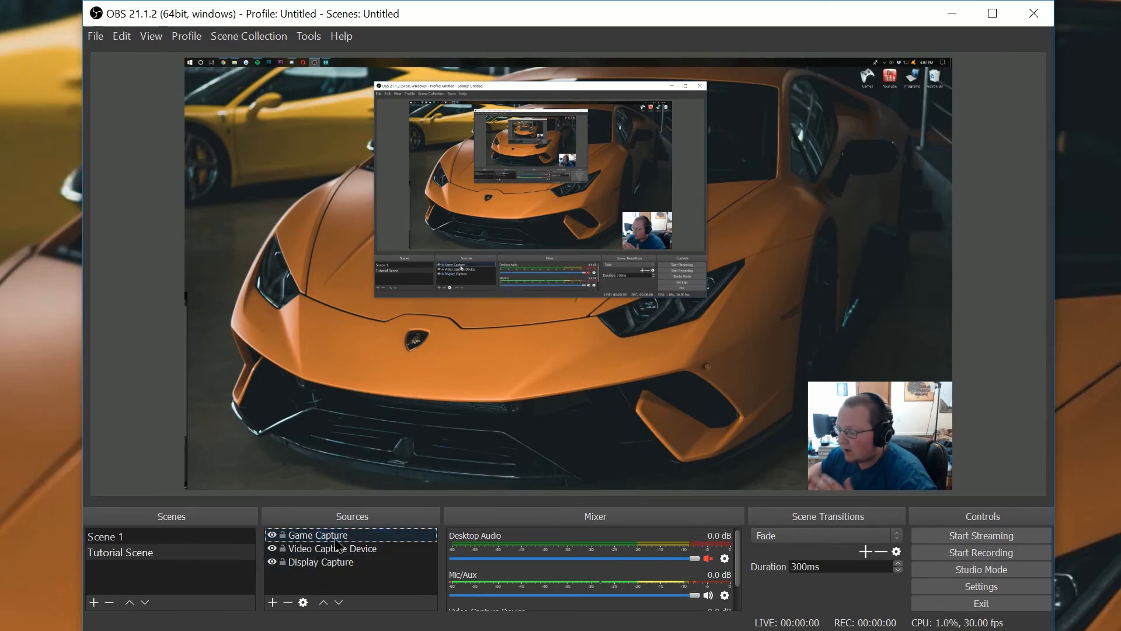
{"action": "left_click", "coordinate": [288, 602]}
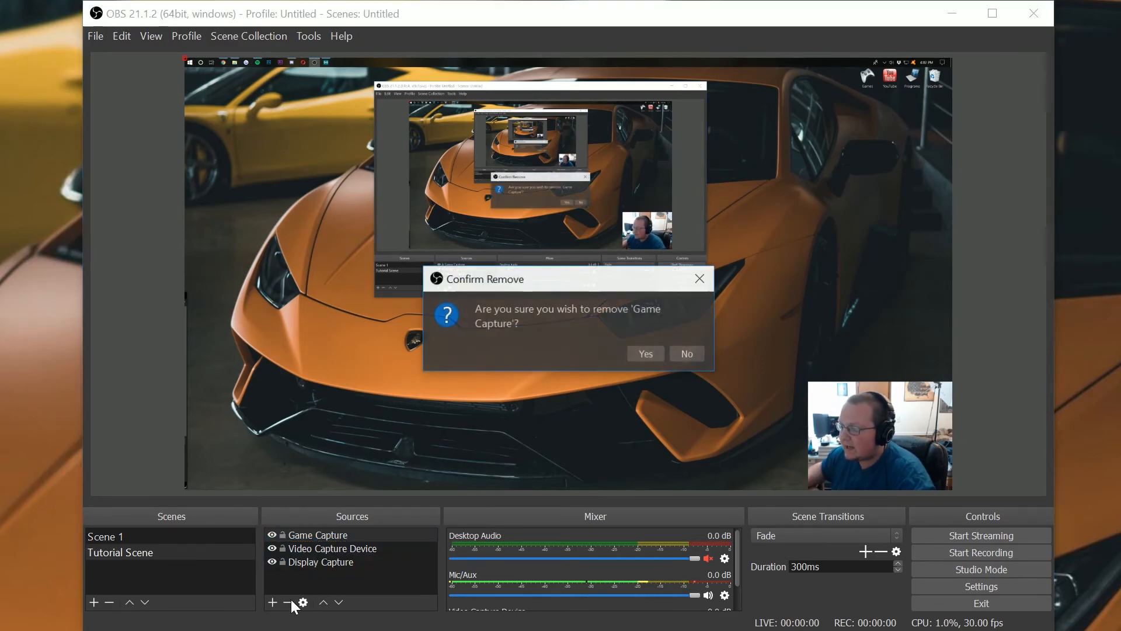
{"action": "left_click", "coordinate": [636, 350]}
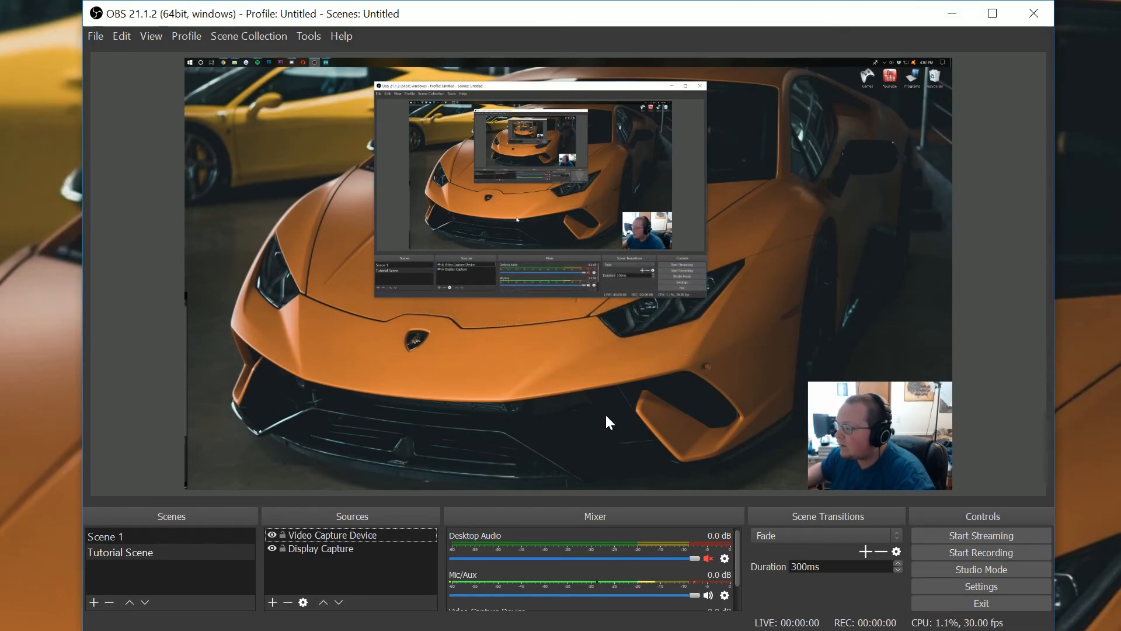
- Add an Image source using the Artboard 1.png logo from the Dropbox Breakdown Assets Brand Logos folder
{"action": "left_click", "coordinate": [271, 603]}
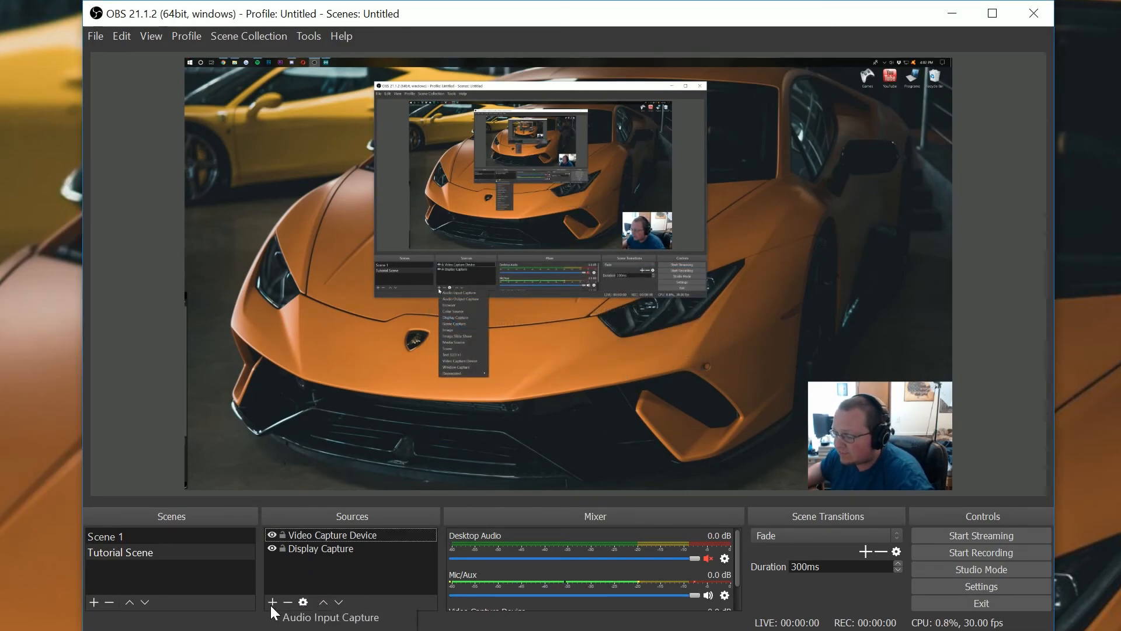
{"action": "left_click", "coordinate": [461, 331]}
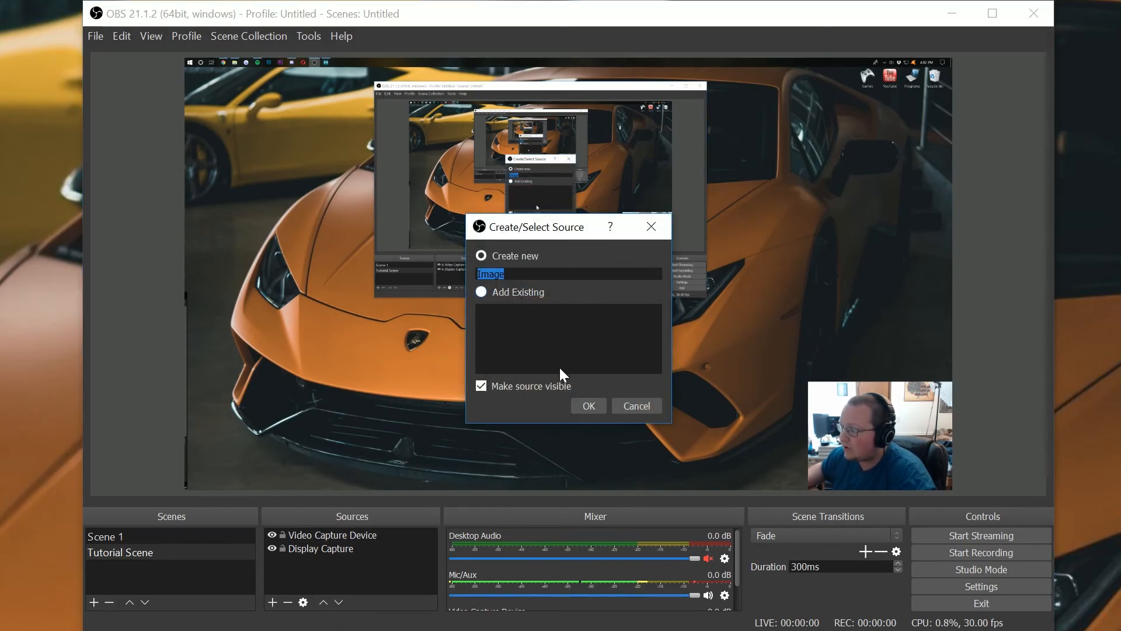
{"action": "left_click", "coordinate": [578, 407]}
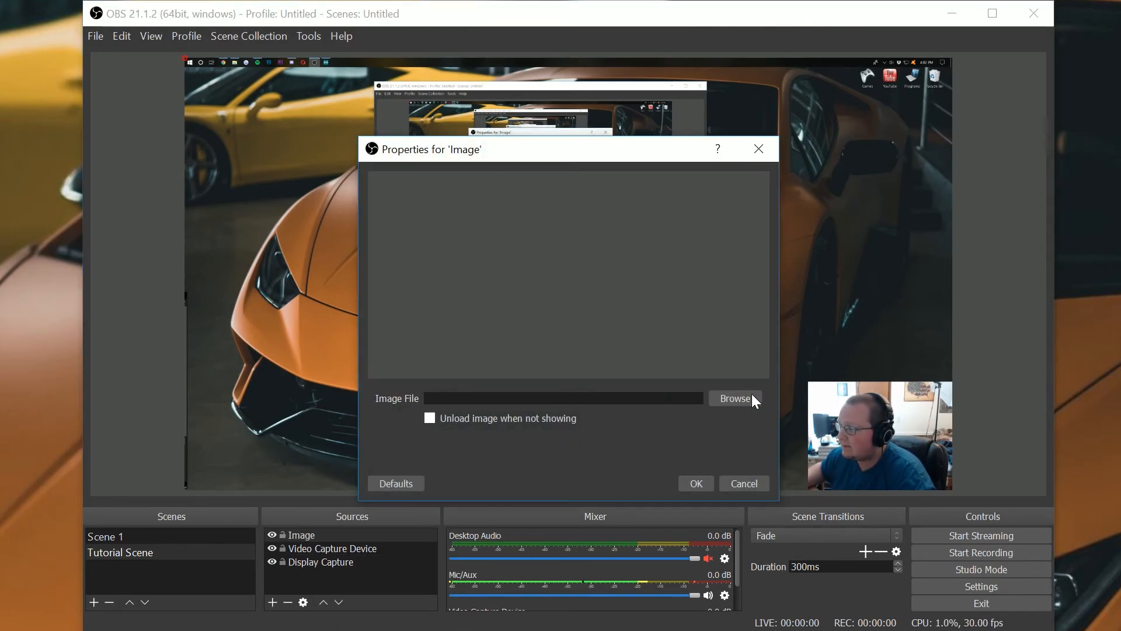
{"action": "left_click", "coordinate": [728, 397]}
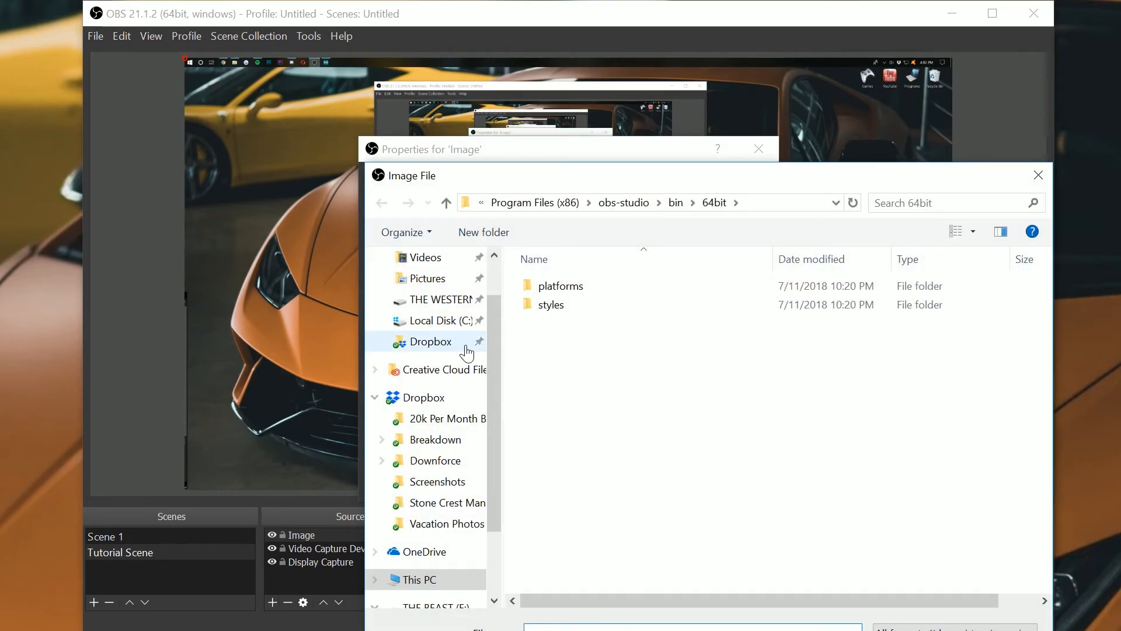
{"action": "left_click", "coordinate": [457, 440]}
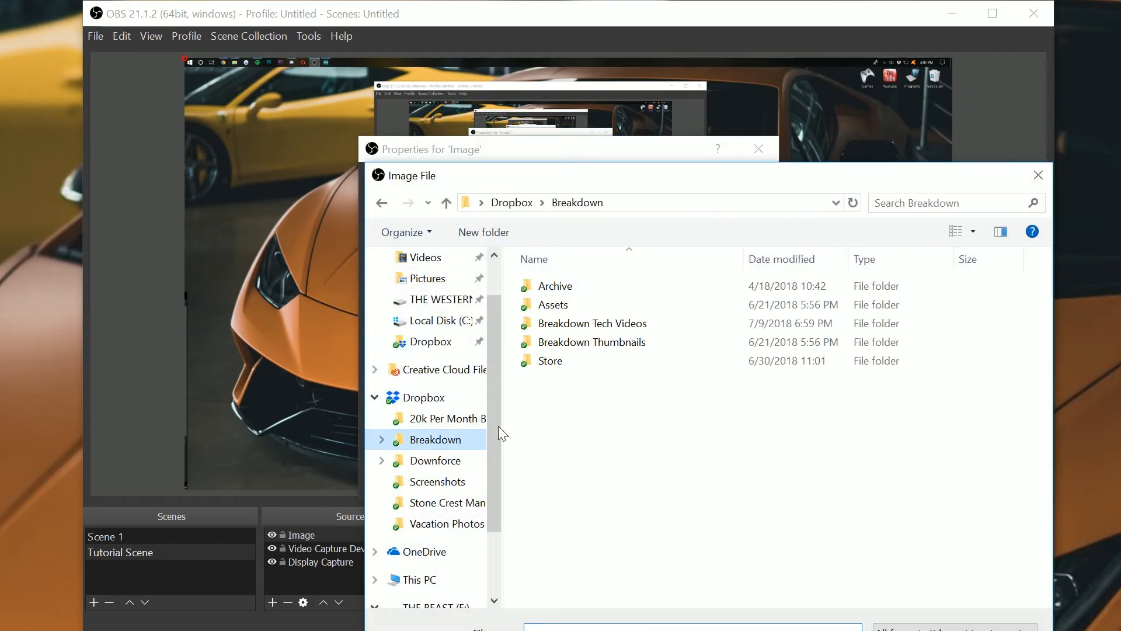
{"action": "left_click", "coordinate": [589, 307]}
{"action": "double_click", "coordinate": [588, 307]}
{"action": "double_click", "coordinate": [586, 287]}
{"action": "left_click", "coordinate": [587, 308]}
{"action": "double_click", "coordinate": [587, 304]}
{"action": "double_click", "coordinate": [572, 306]}
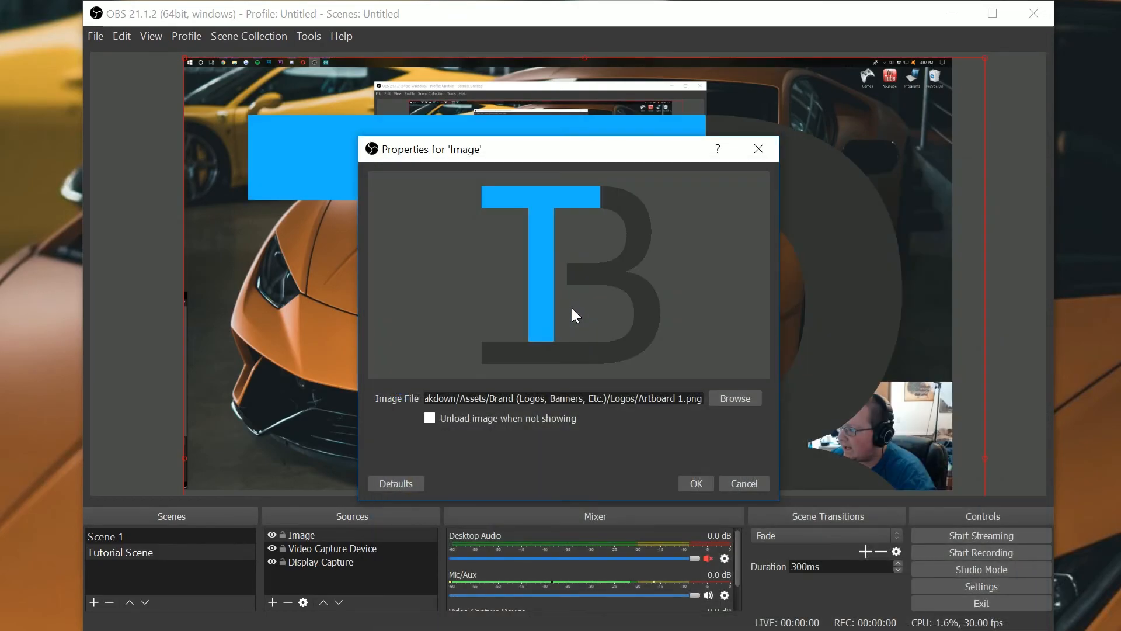
{"action": "left_click", "coordinate": [698, 481]}
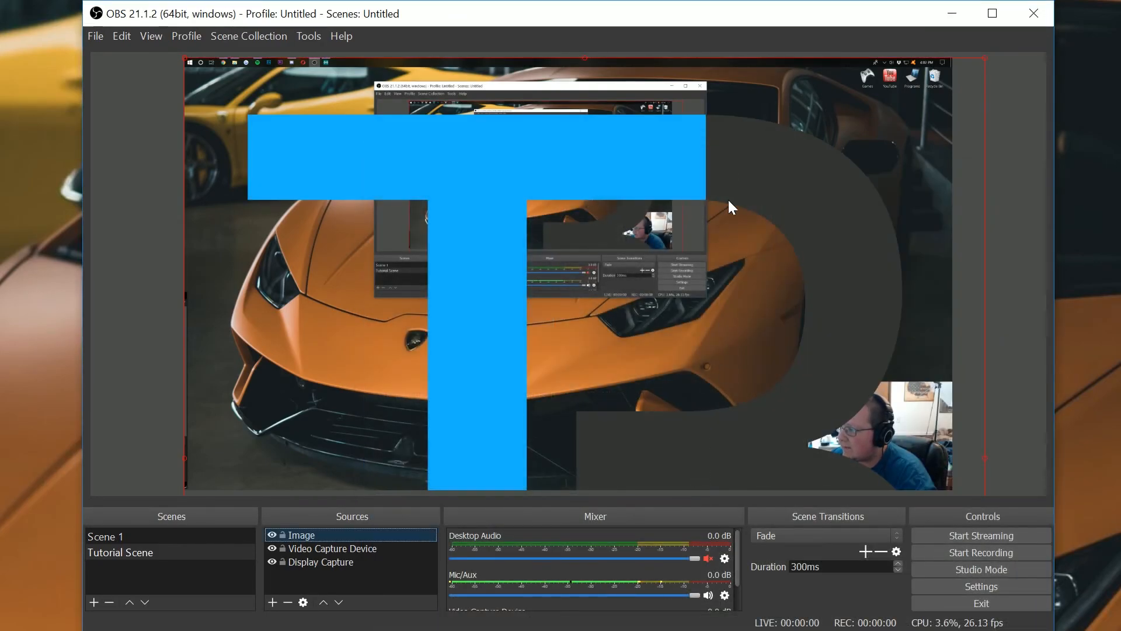
- Shrink the logo image to a small badge and place it in the canvas's lower-left corner
{"action": "left_click", "coordinate": [316, 148]}
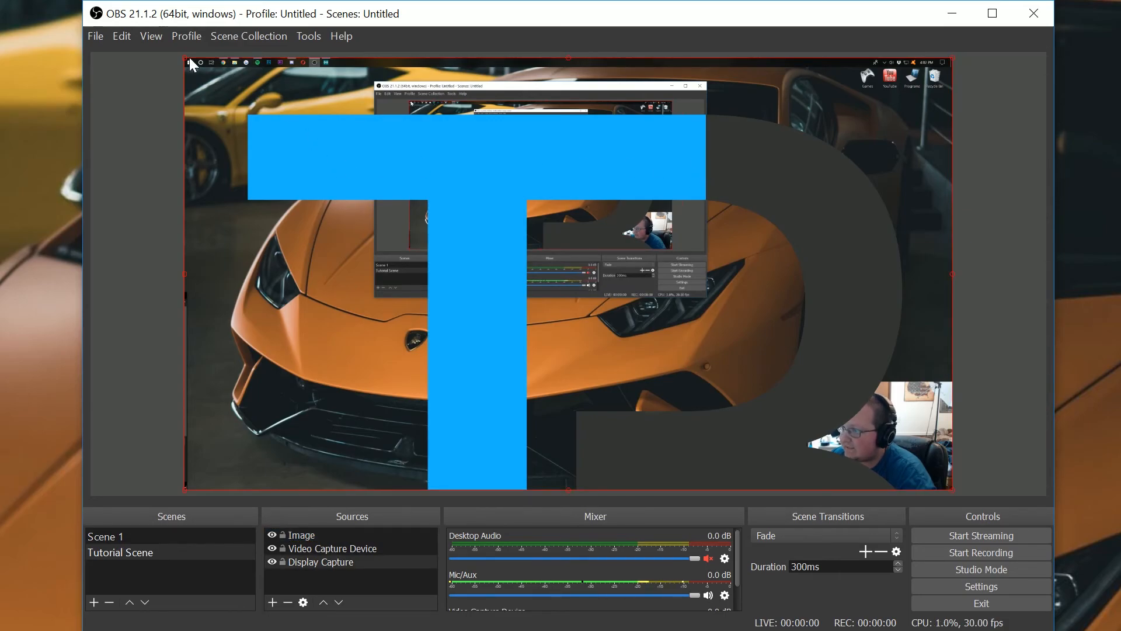
{"action": "left_click_drag", "start_coordinate": [182, 57], "coordinate": [148, 65]}
{"action": "left_click", "coordinate": [411, 201]}
{"action": "left_click_drag", "start_coordinate": [402, 161], "coordinate": [460, 221]}
{"action": "left_click_drag", "start_coordinate": [244, 116], "coordinate": [575, 411]}
{"action": "left_click_drag", "start_coordinate": [681, 434], "coordinate": [414, 131]}
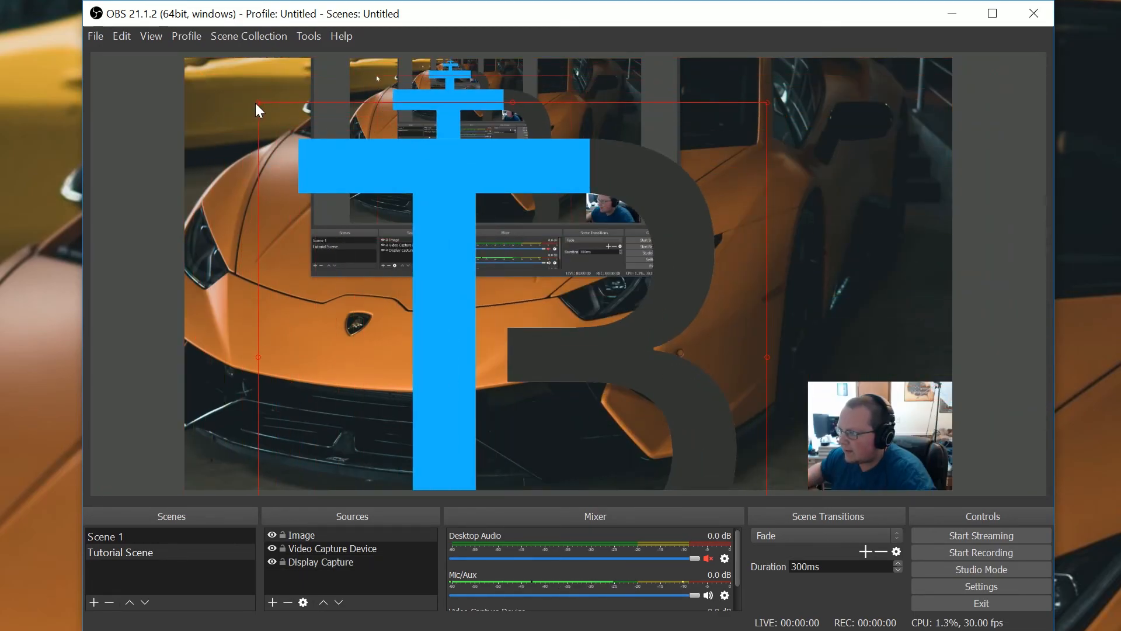
{"action": "left_click_drag", "start_coordinate": [265, 108], "coordinate": [201, 367]}
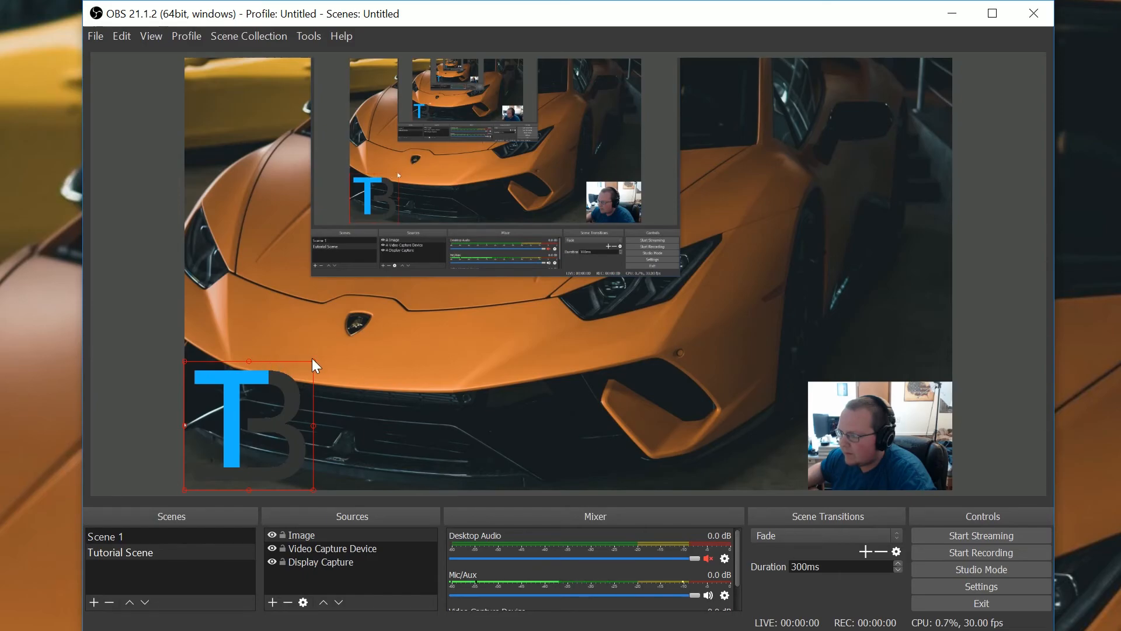
{"action": "left_click_drag", "start_coordinate": [314, 366], "coordinate": [287, 417]}
{"action": "left_click", "coordinate": [297, 407]}
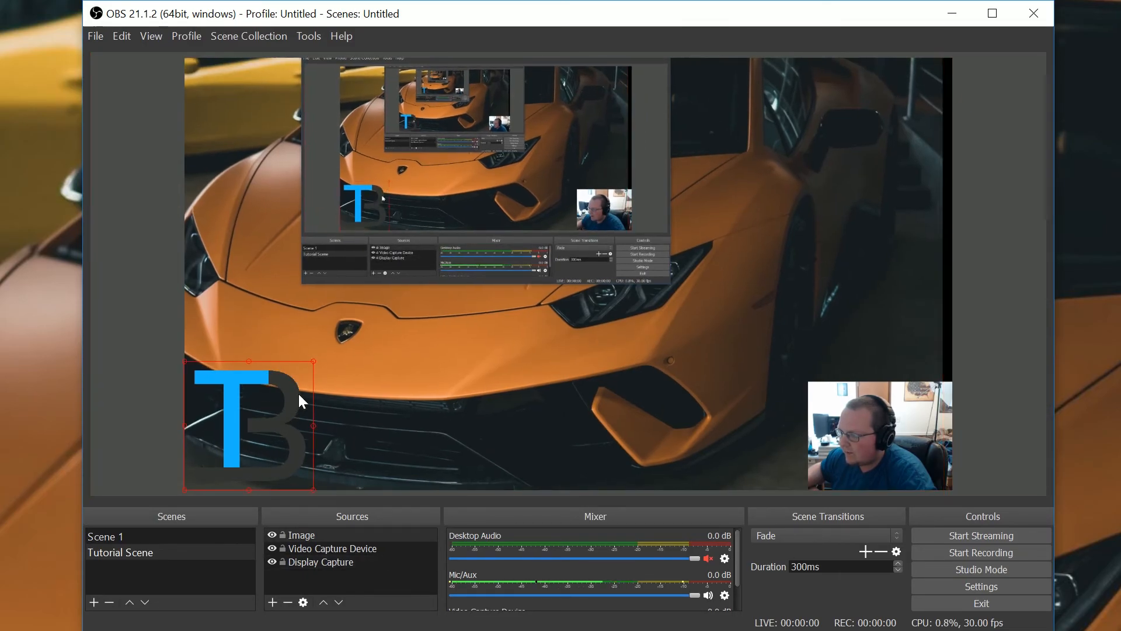
{"action": "left_click_drag", "start_coordinate": [314, 362], "coordinate": [243, 428]}
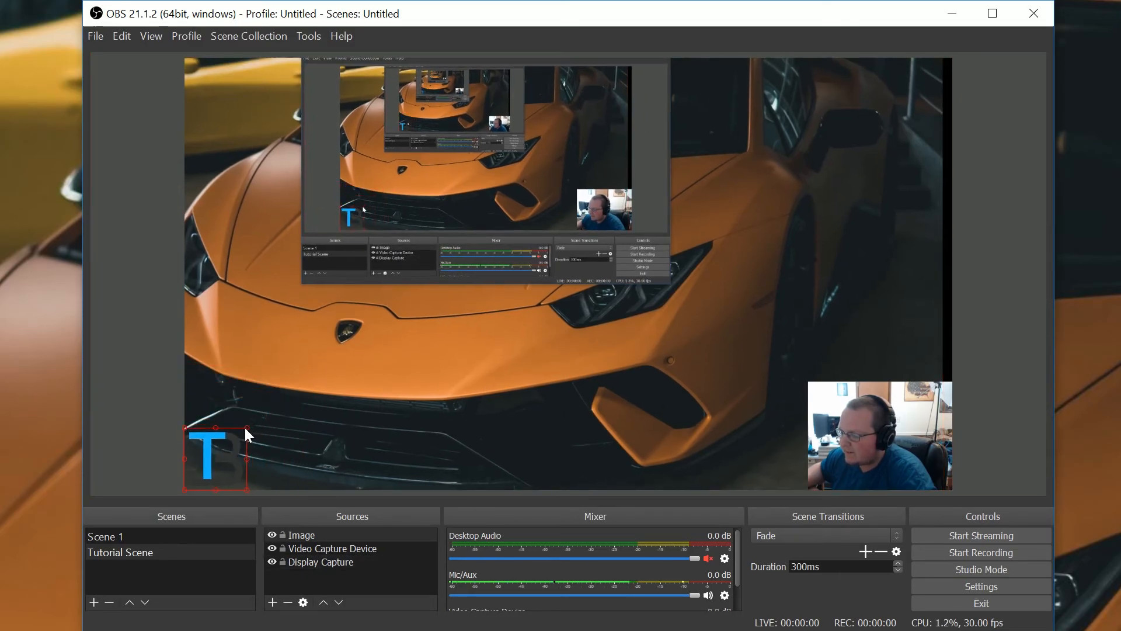
- Readjust the display capture so it fills the whole canvas again
{"action": "left_click", "coordinate": [336, 307]}
{"action": "left_click_drag", "start_coordinate": [336, 306], "coordinate": [444, 320]}
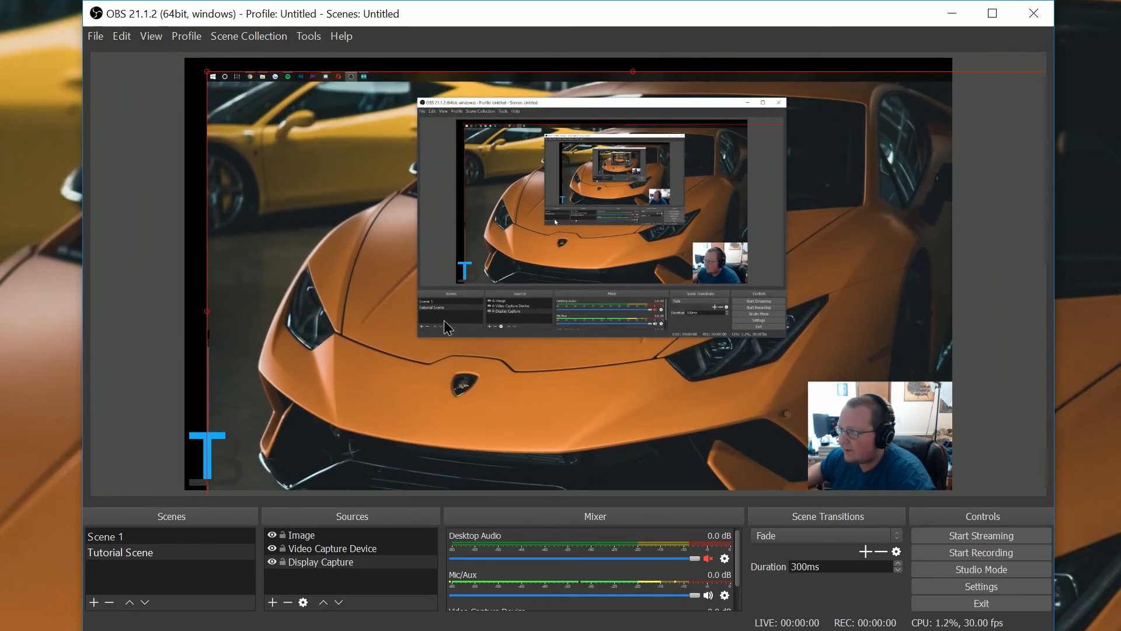
{"action": "left_click_drag", "start_coordinate": [208, 73], "coordinate": [537, 391]}
{"action": "left_click_drag", "start_coordinate": [661, 432], "coordinate": [312, 239]}
{"action": "left_click_drag", "start_coordinate": [709, 353], "coordinate": [859, 500]}
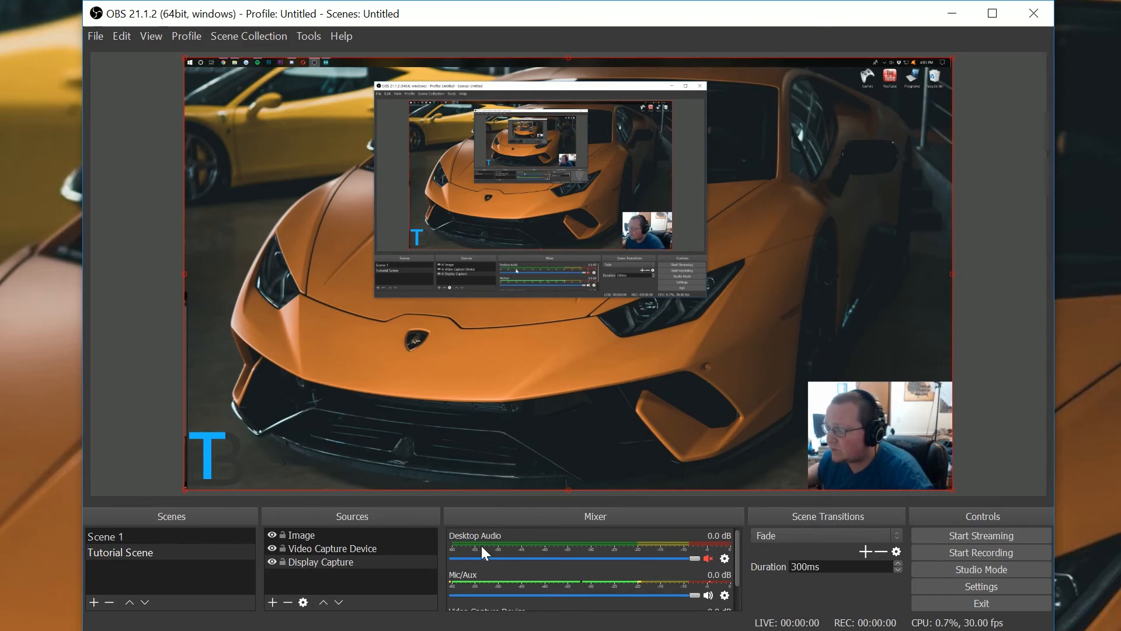
- Open Settings and set the Mic/Auxiliary Audio Device to Microphone (HD Pro Webcam C920)
{"action": "left_click", "coordinate": [725, 558]}
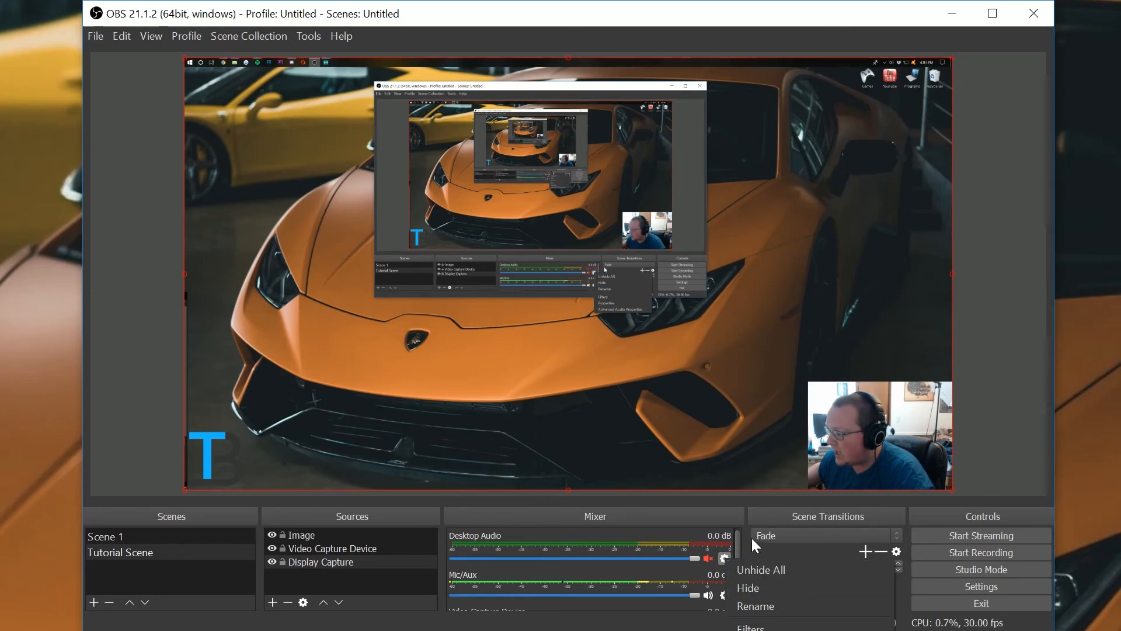
{"action": "left_click", "coordinate": [727, 495]}
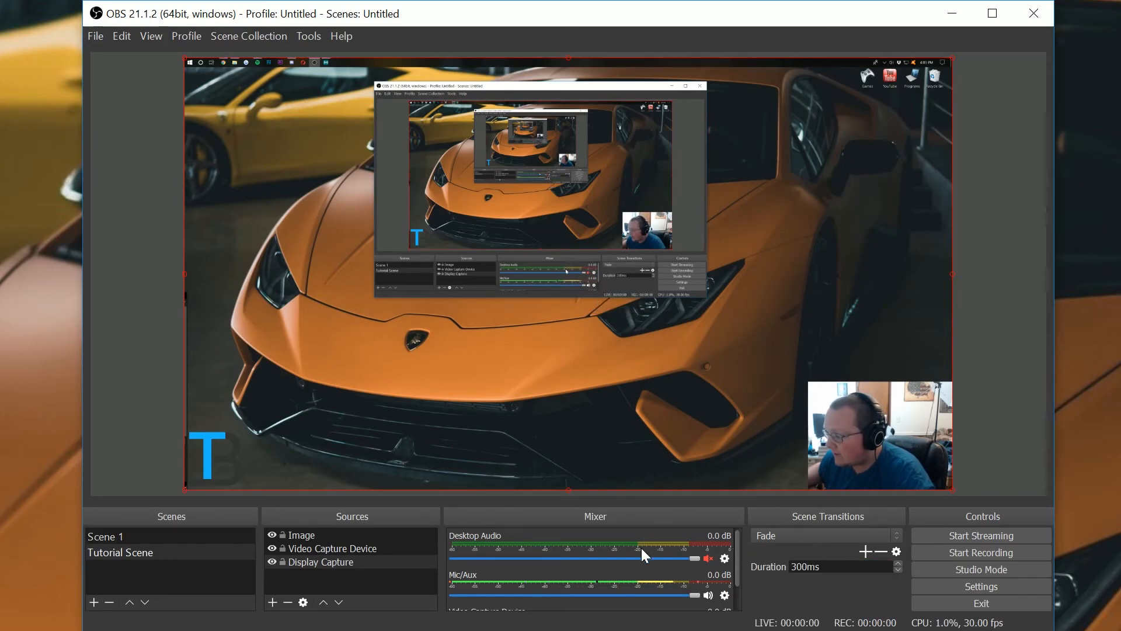
{"action": "left_click", "coordinate": [958, 586]}
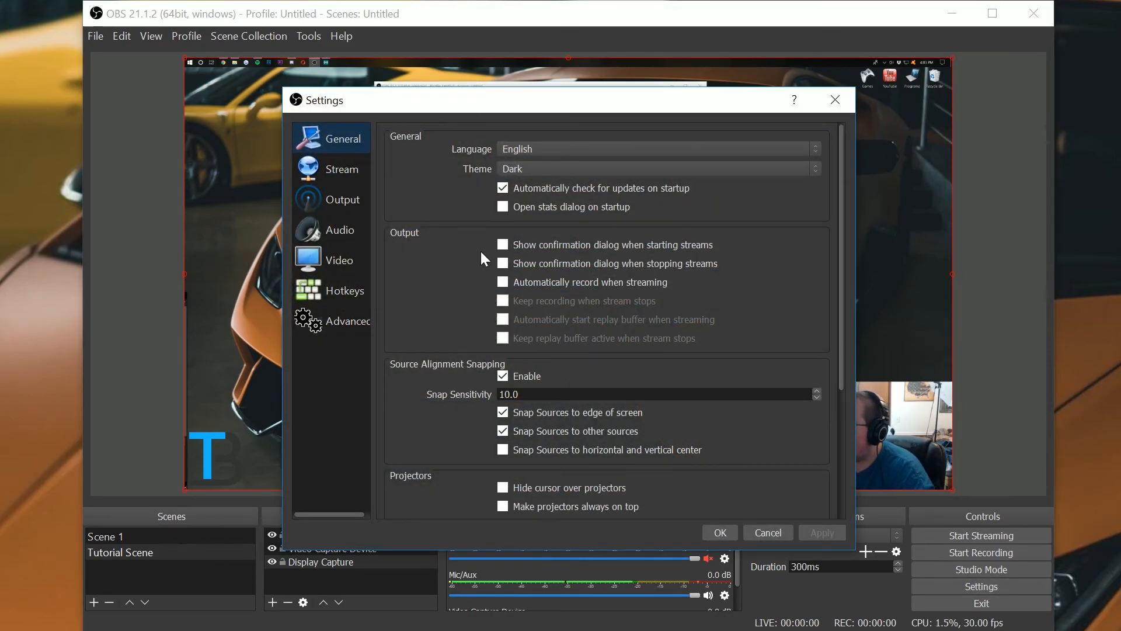
{"action": "left_click", "coordinate": [322, 228]}
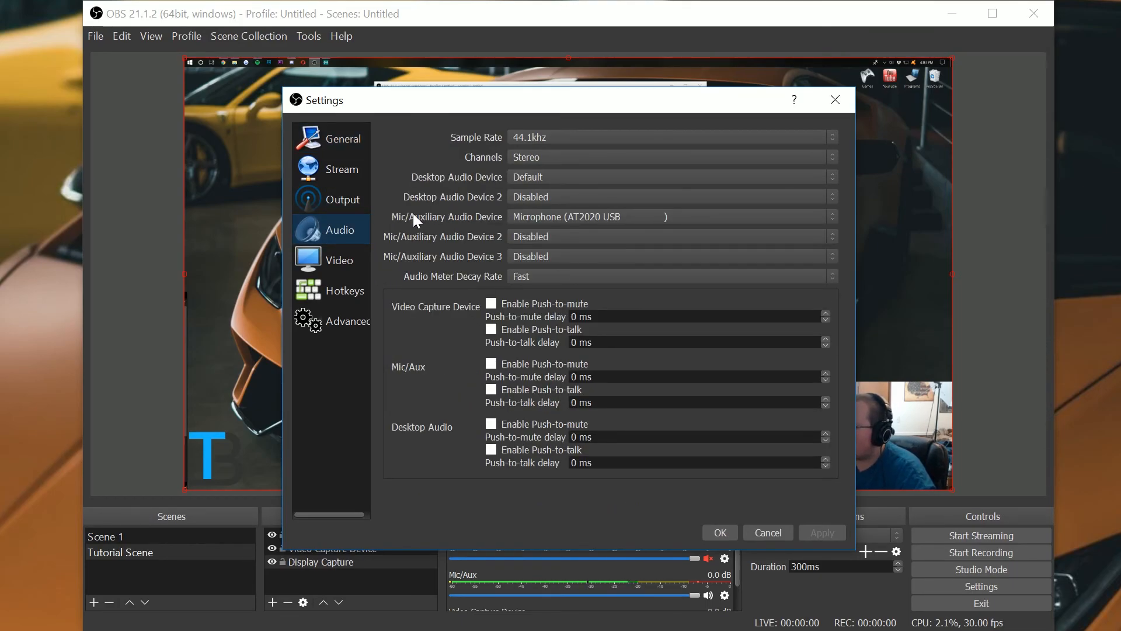
{"action": "left_click", "coordinate": [555, 218]}
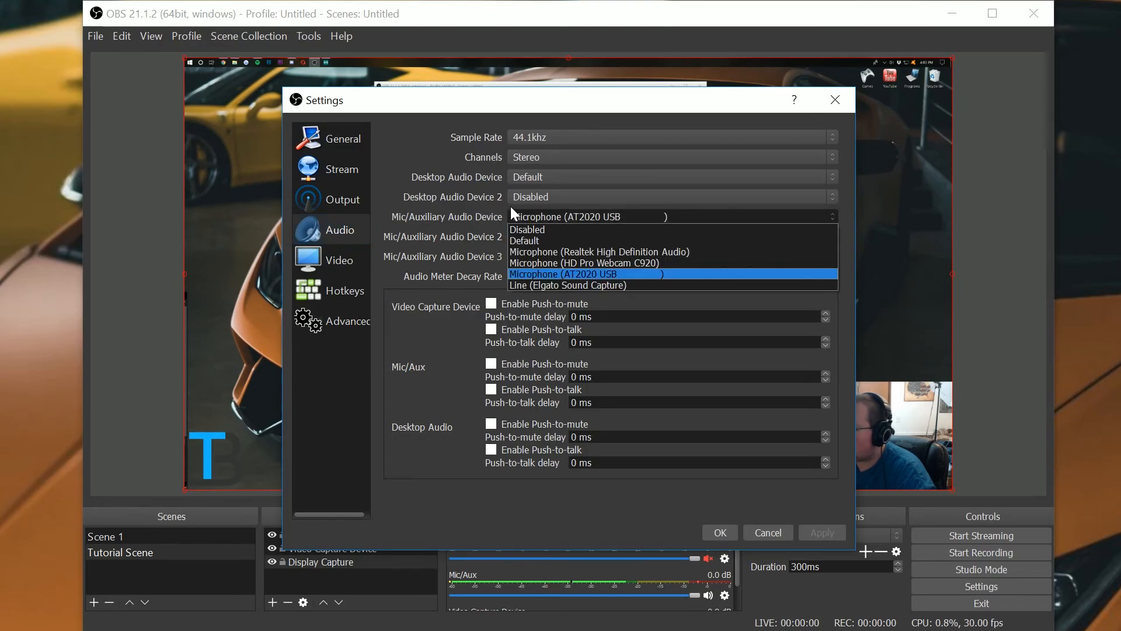
{"action": "left_click", "coordinate": [594, 263]}
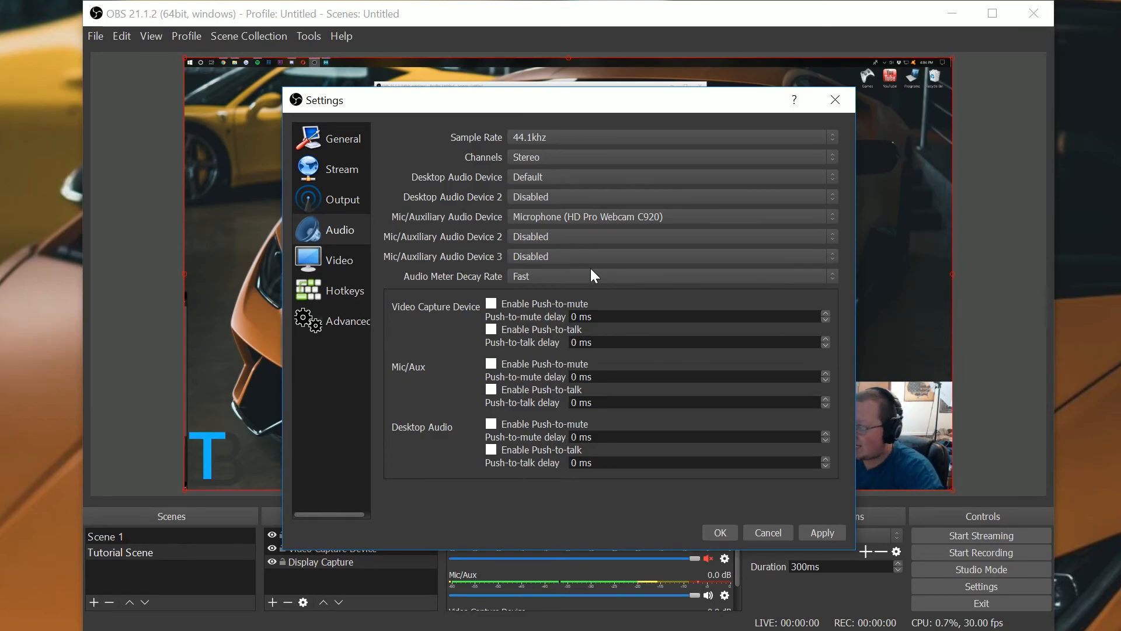
{"action": "left_click", "coordinate": [557, 278]}
{"action": "left_click", "coordinate": [552, 271]}
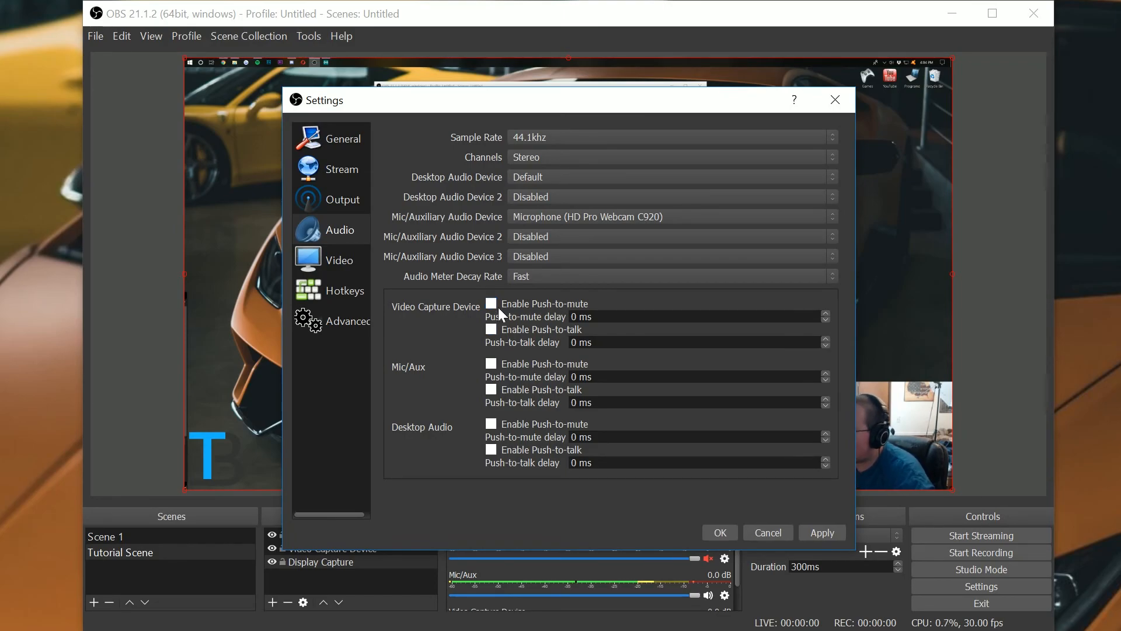
- Review the Channels and Mic/Auxiliary device options, then apply the audio settings
{"action": "left_click", "coordinate": [531, 162]}
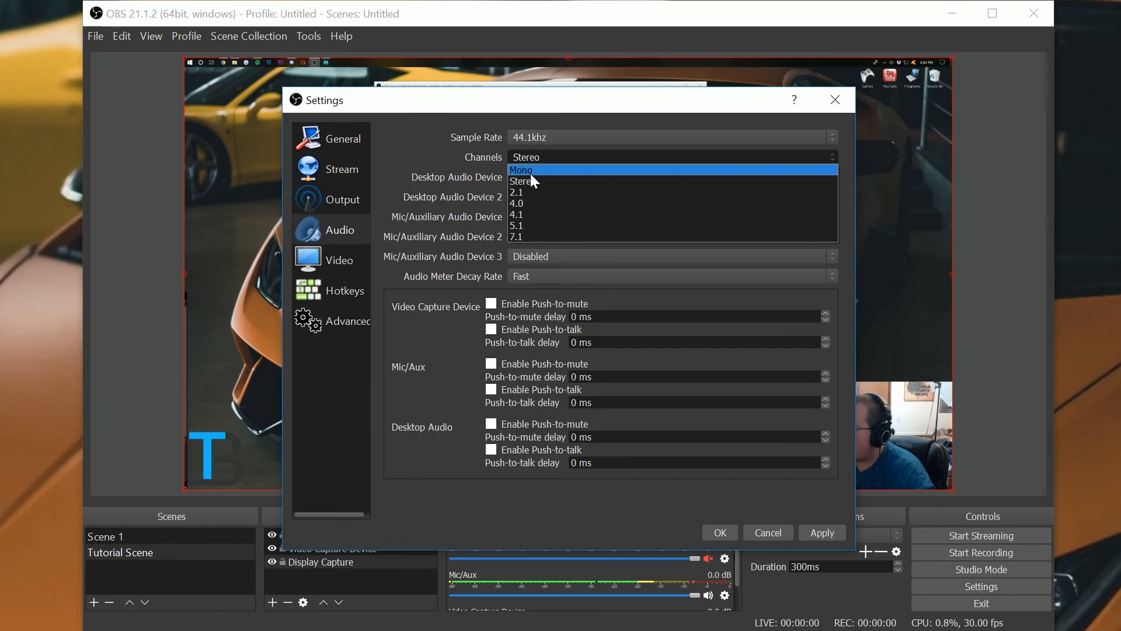
{"action": "left_click", "coordinate": [528, 177]}
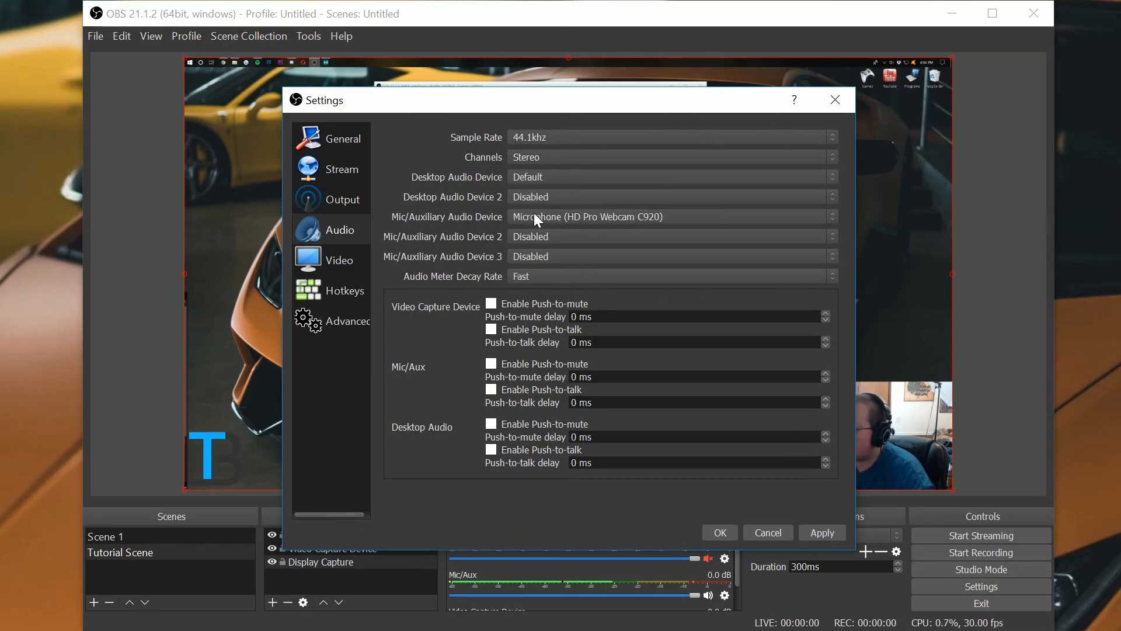
{"action": "left_click", "coordinate": [605, 219]}
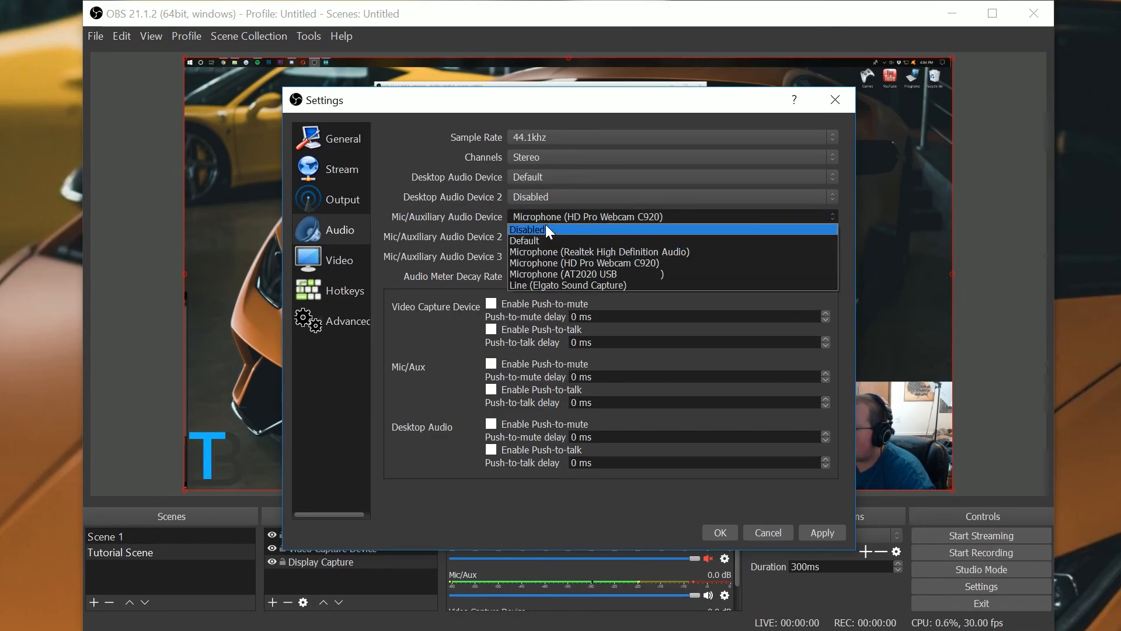
{"action": "left_click", "coordinate": [580, 268]}
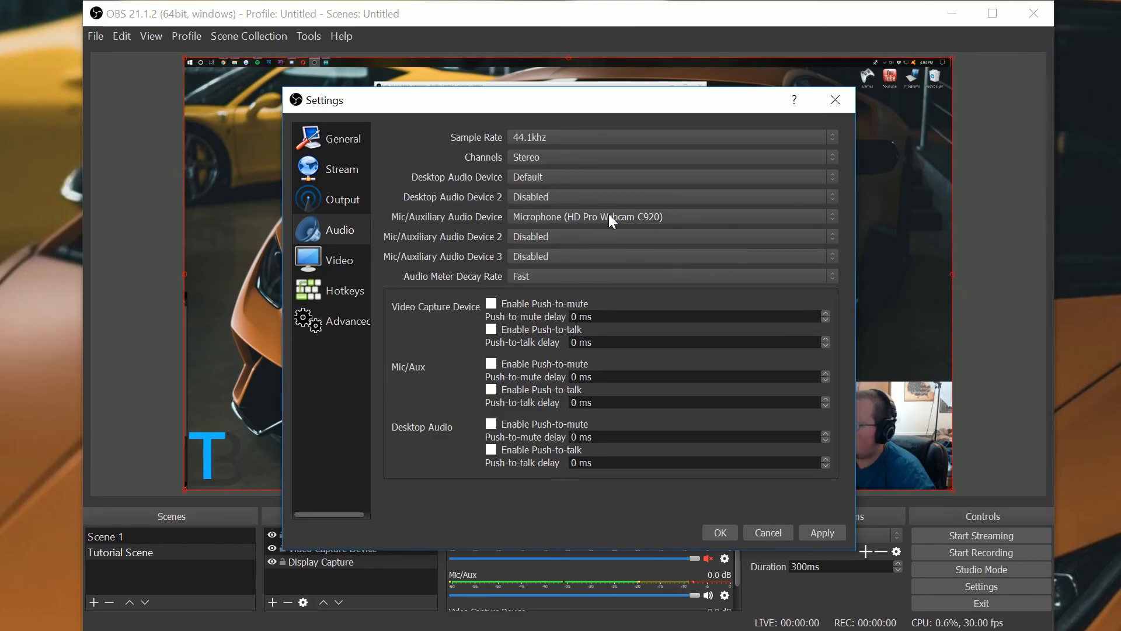
{"action": "left_click", "coordinate": [829, 531]}
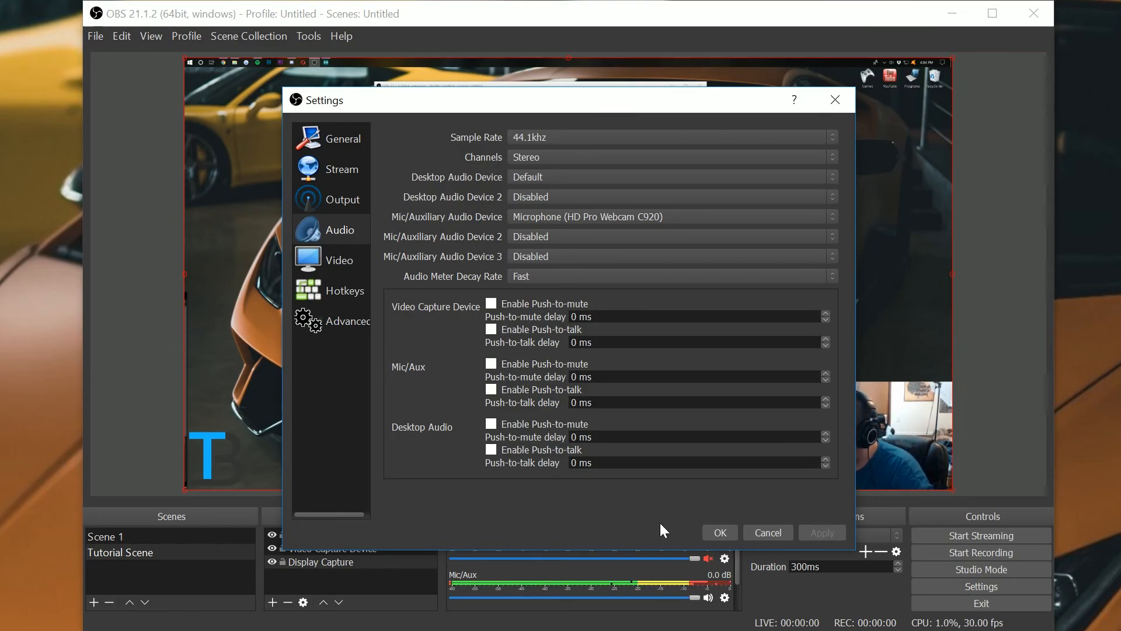
- Open Stream settings and set the service to YouTube / YouTube Gaming with the Primary YouTube ingest server
{"action": "left_click_drag", "start_coordinate": [613, 101], "coordinate": [592, 81]}
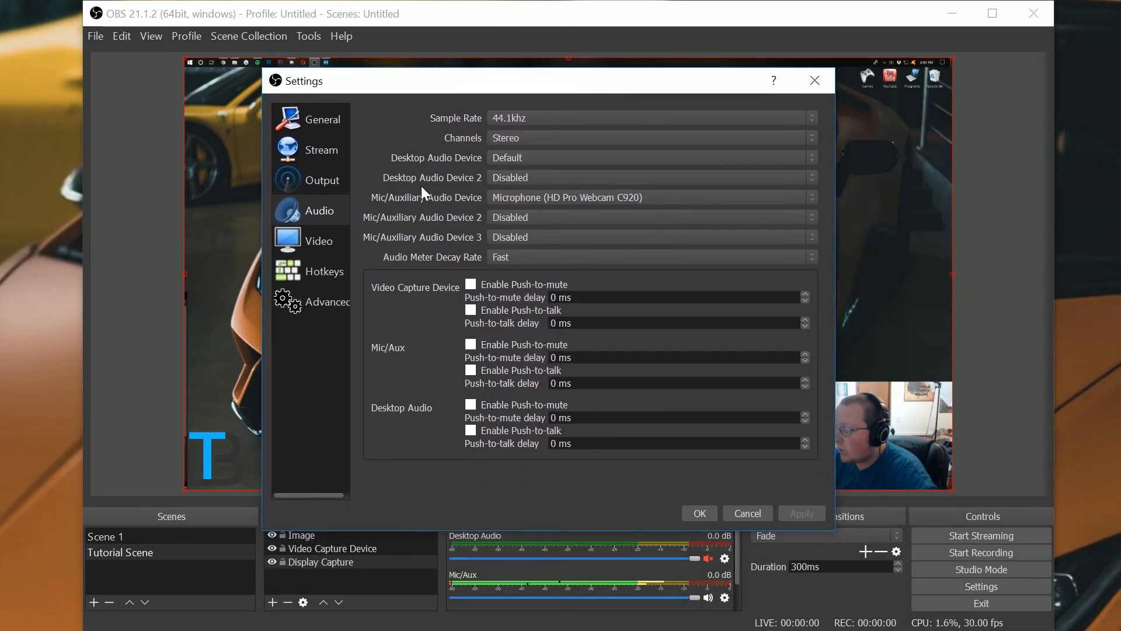
{"action": "left_click", "coordinate": [323, 148]}
{"action": "left_click", "coordinate": [513, 117]}
{"action": "left_click", "coordinate": [514, 124]}
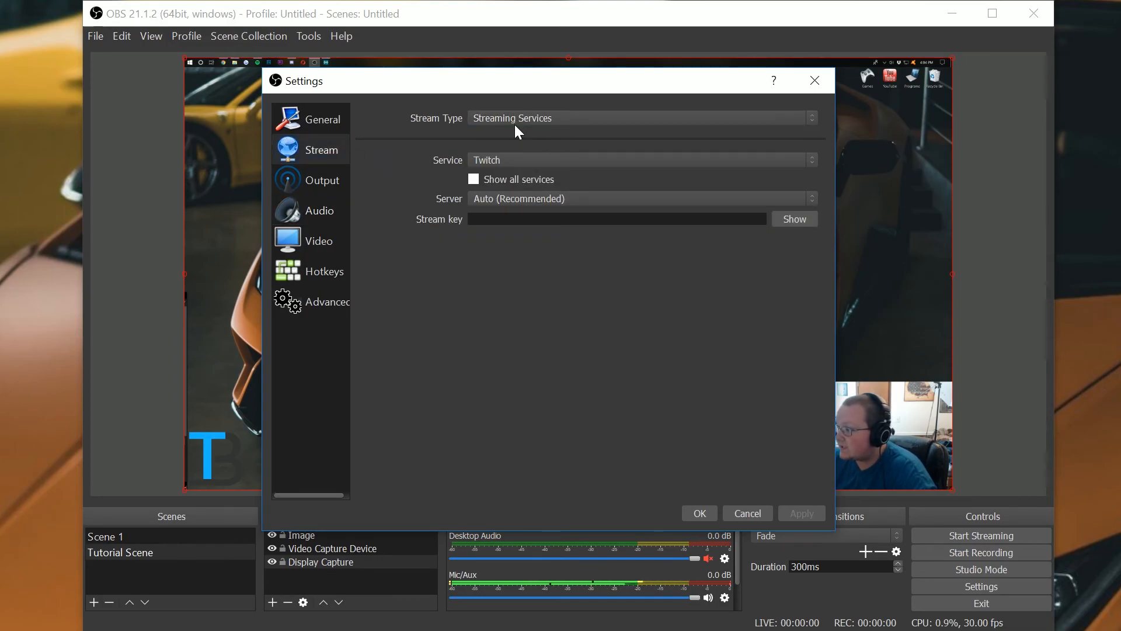
{"action": "left_click", "coordinate": [485, 164]}
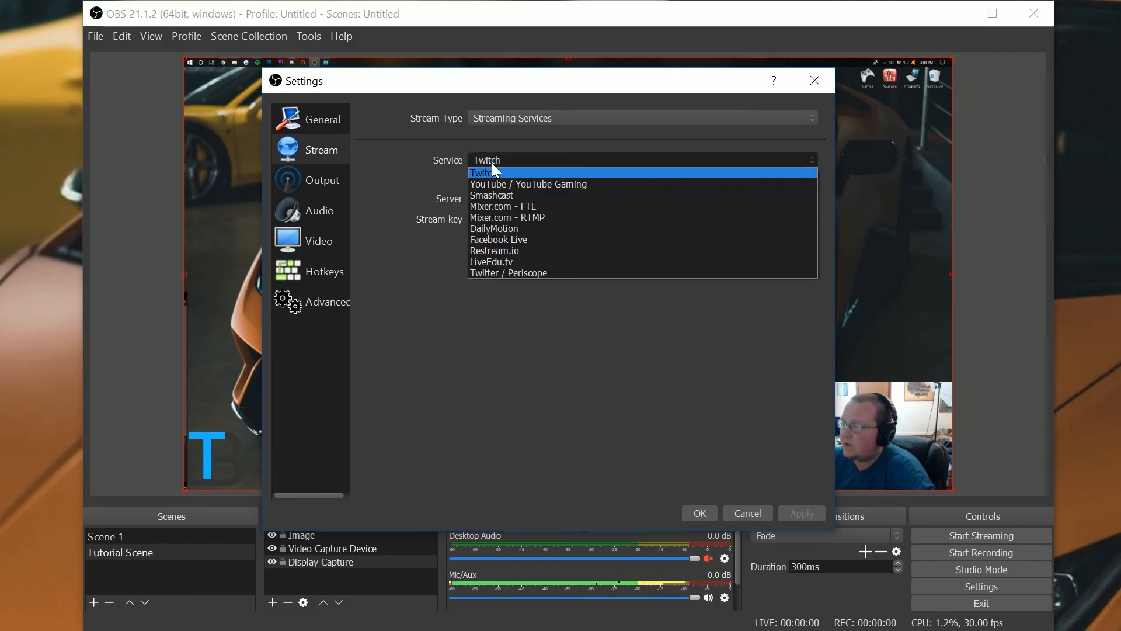
{"action": "left_click", "coordinate": [510, 186]}
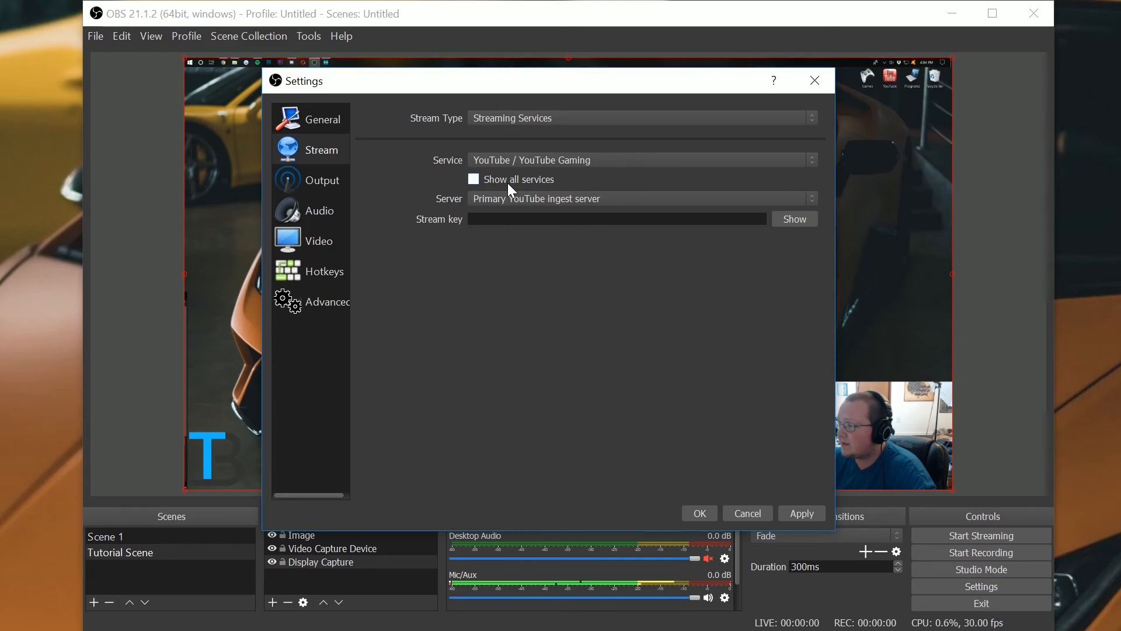
{"action": "left_click", "coordinate": [484, 194]}
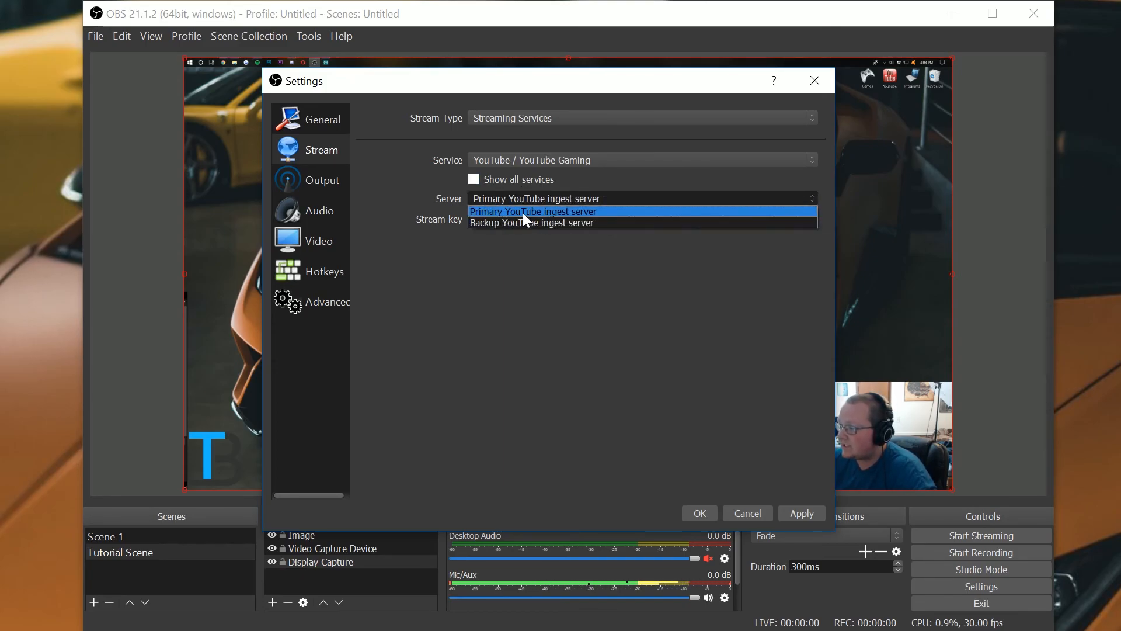
{"action": "left_click", "coordinate": [523, 213]}
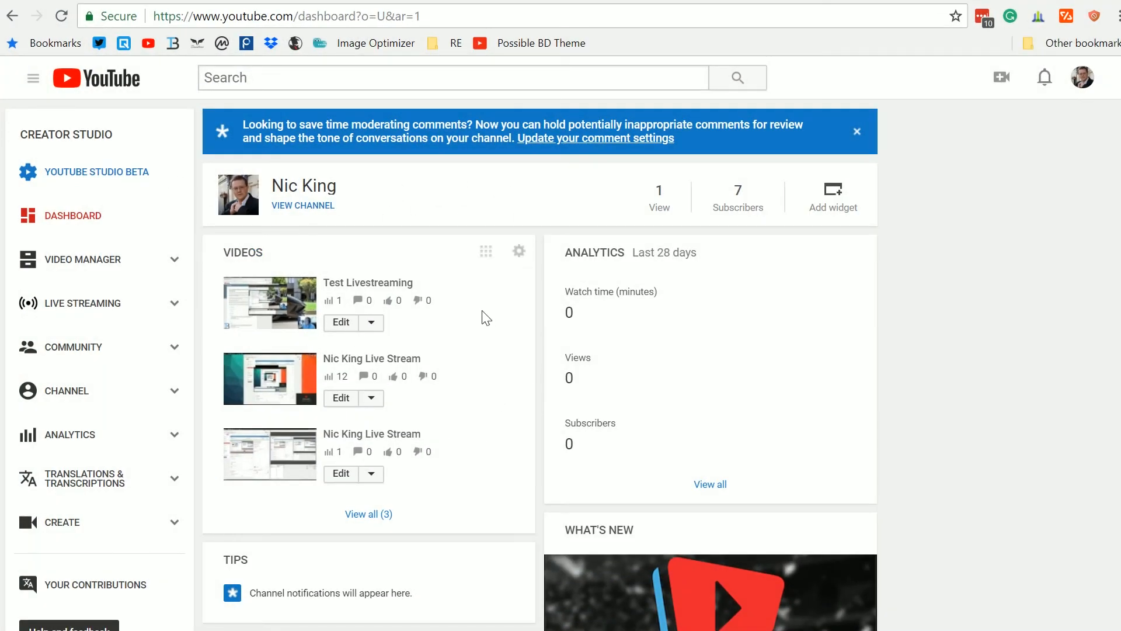
- In YouTube Creator Studio, open the Live Streaming dashboard and copy the stream key from Encoder Setup
{"action": "scroll", "coordinate": [131, 239], "scroll_direction": "down", "scroll_amount": 7}
{"action": "scroll", "coordinate": [130, 244], "scroll_direction": "up", "scroll_amount": 4}
{"action": "scroll", "coordinate": [129, 244], "scroll_direction": "up", "scroll_amount": 3}
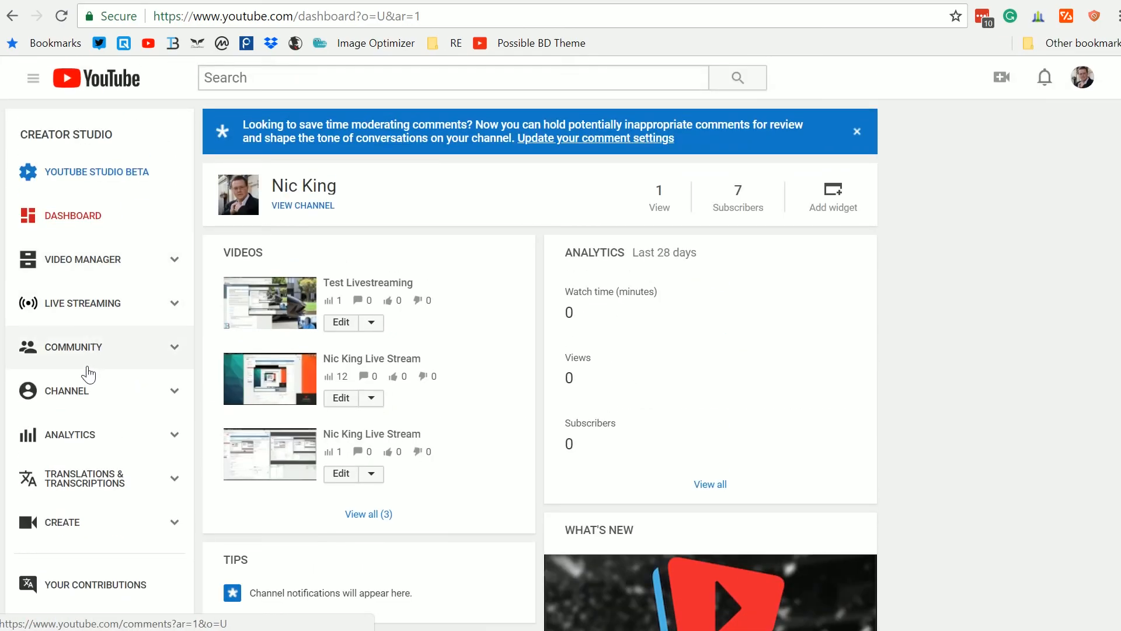
{"action": "left_click", "coordinate": [75, 399]}
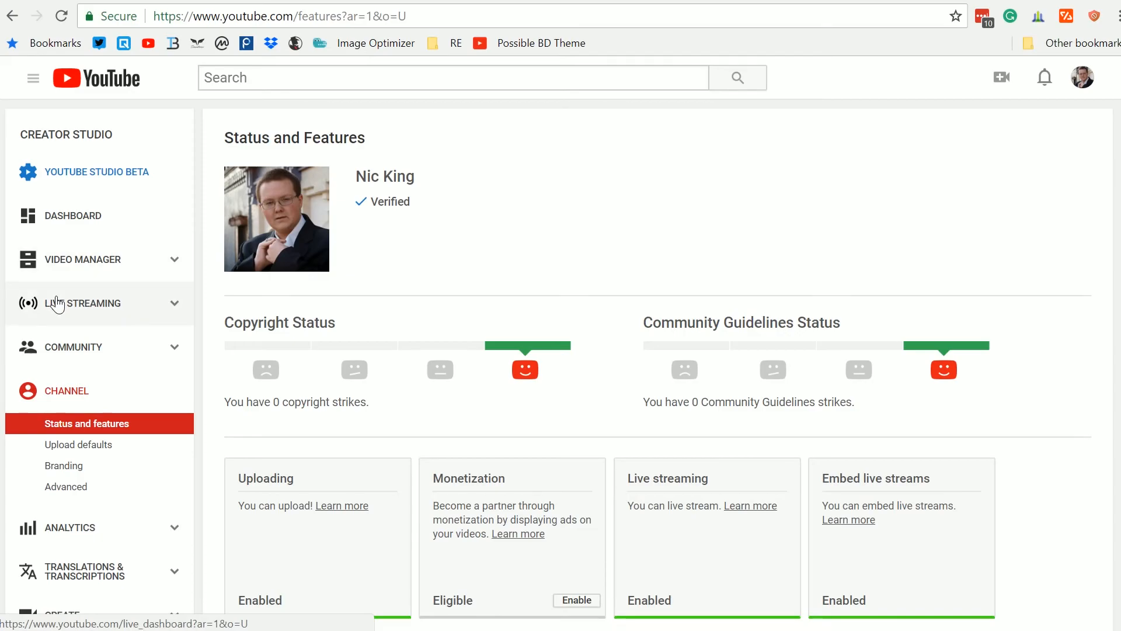
{"action": "left_click", "coordinate": [101, 319]}
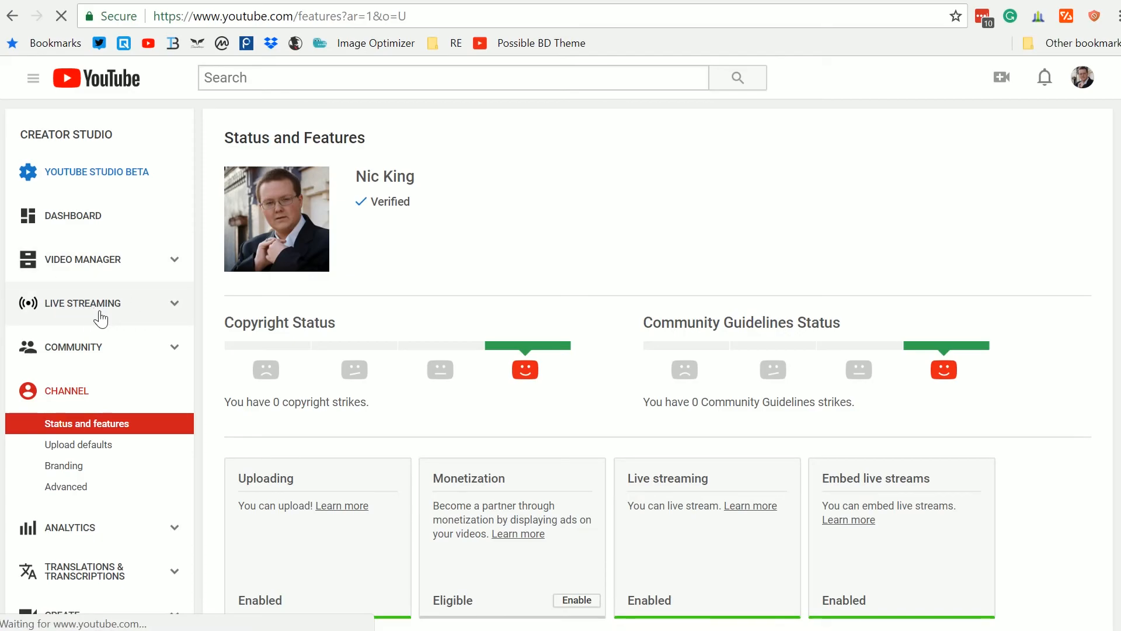
{"action": "scroll", "coordinate": [467, 359], "scroll_direction": "down", "scroll_amount": 7}
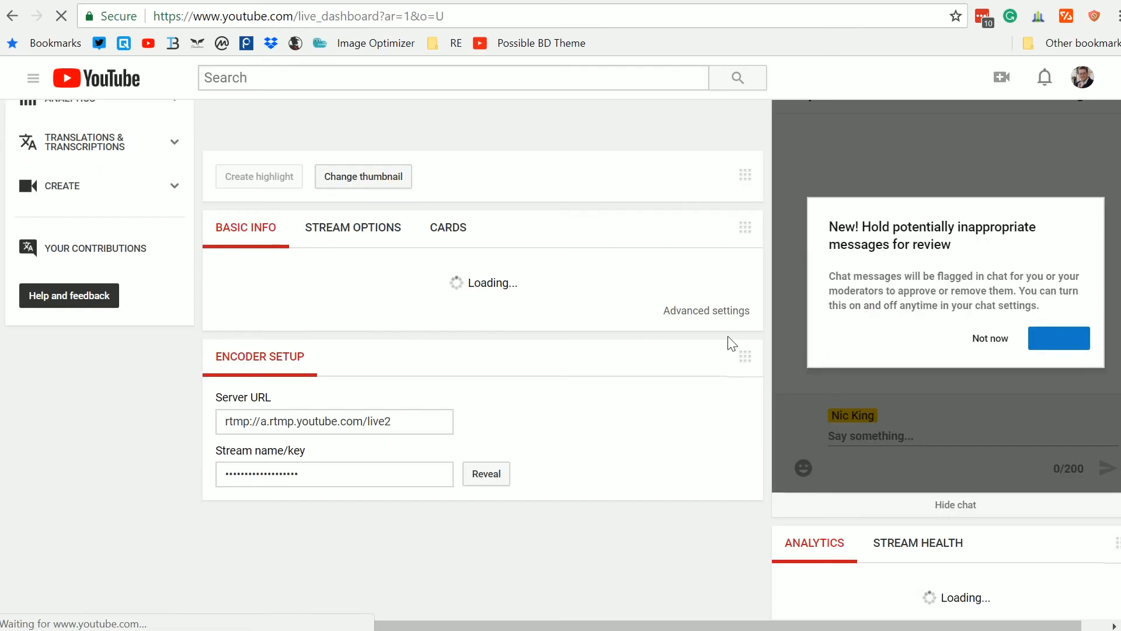
{"action": "scroll", "coordinate": [477, 263], "scroll_direction": "down", "scroll_amount": 6}
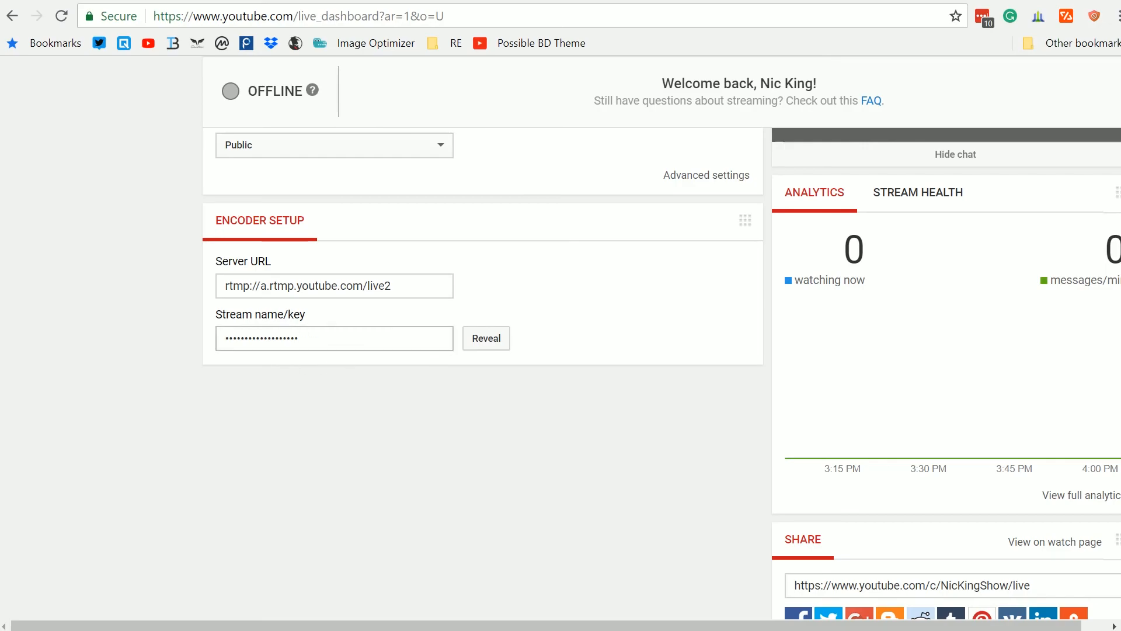
{"action": "left_click", "coordinate": [470, 338]}
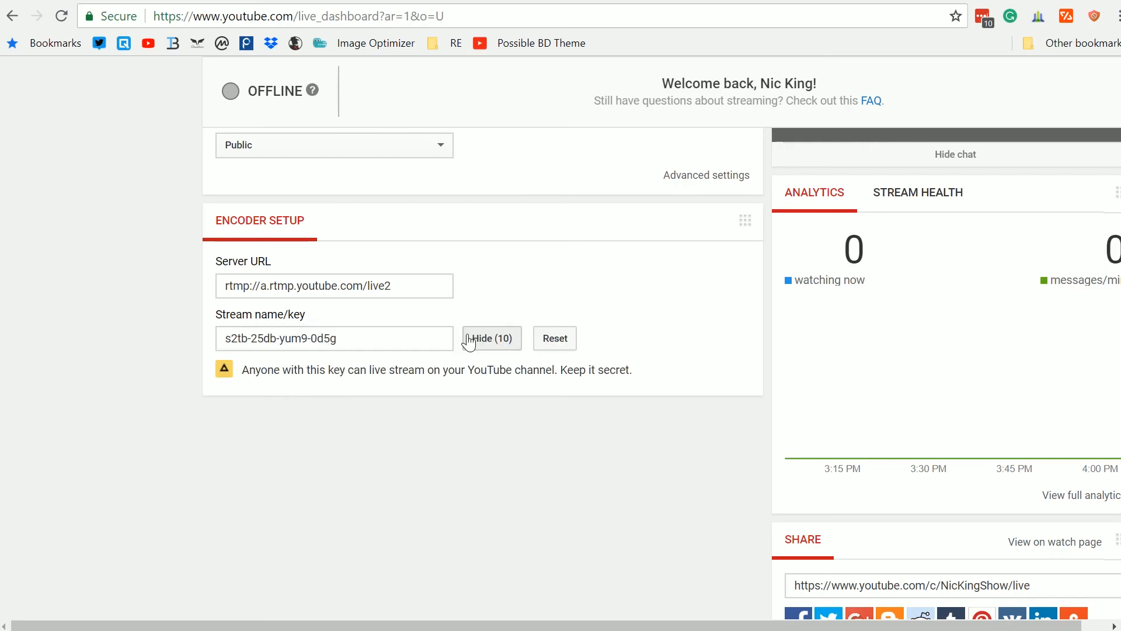
{"action": "left_click", "coordinate": [335, 338]}
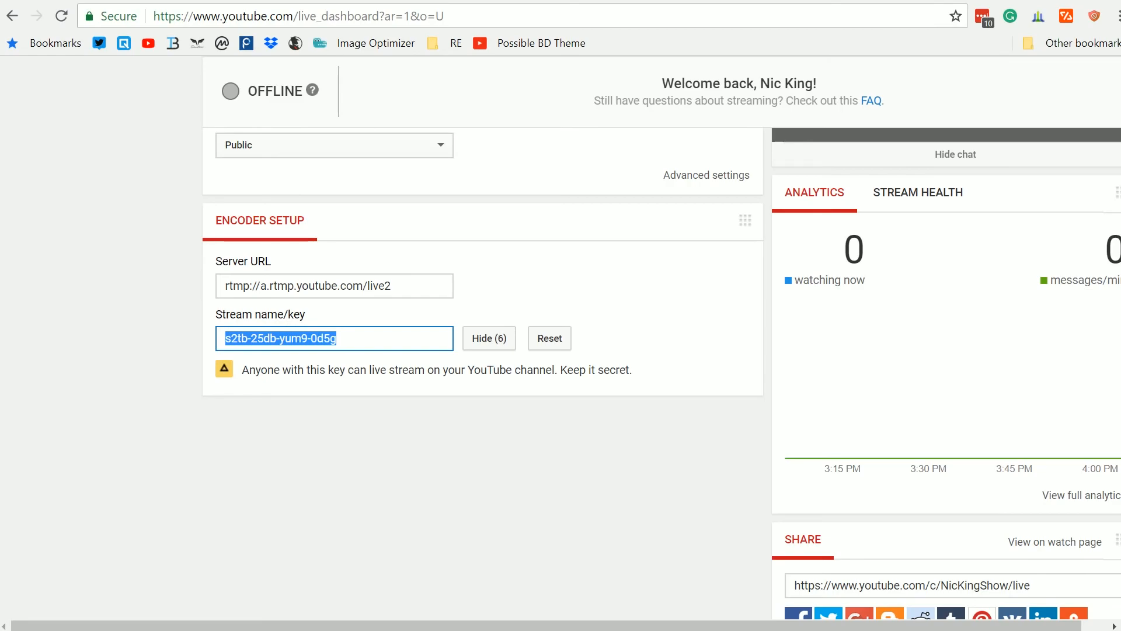
{"action": "right_click", "coordinate": [307, 345]}
{"action": "left_click", "coordinate": [336, 358]}
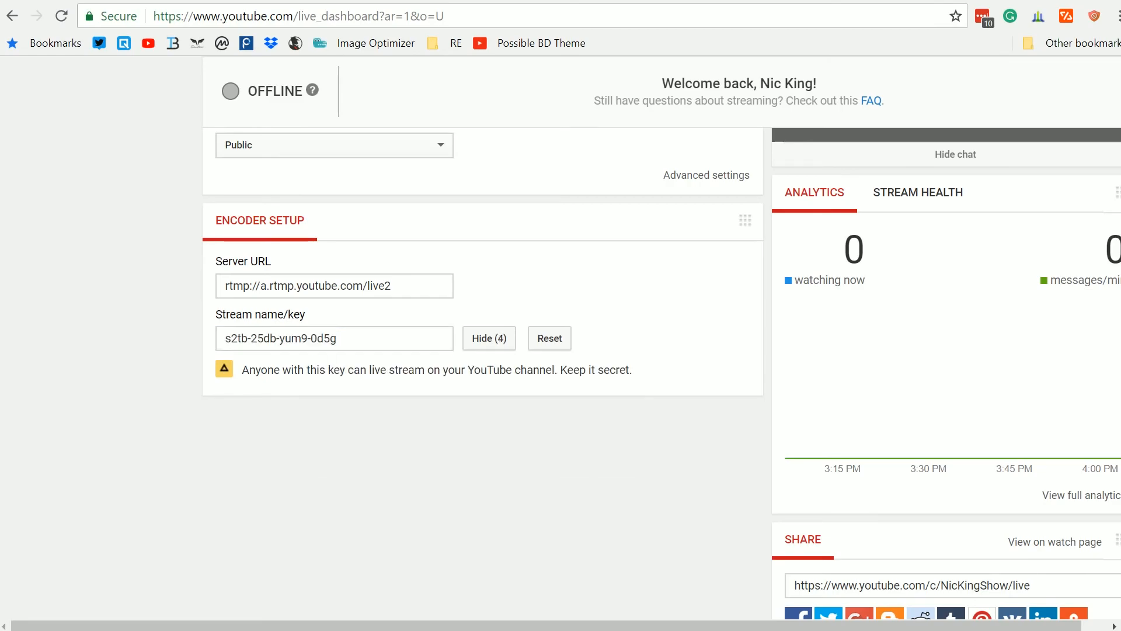
{"action": "left_click", "coordinate": [496, 343]}
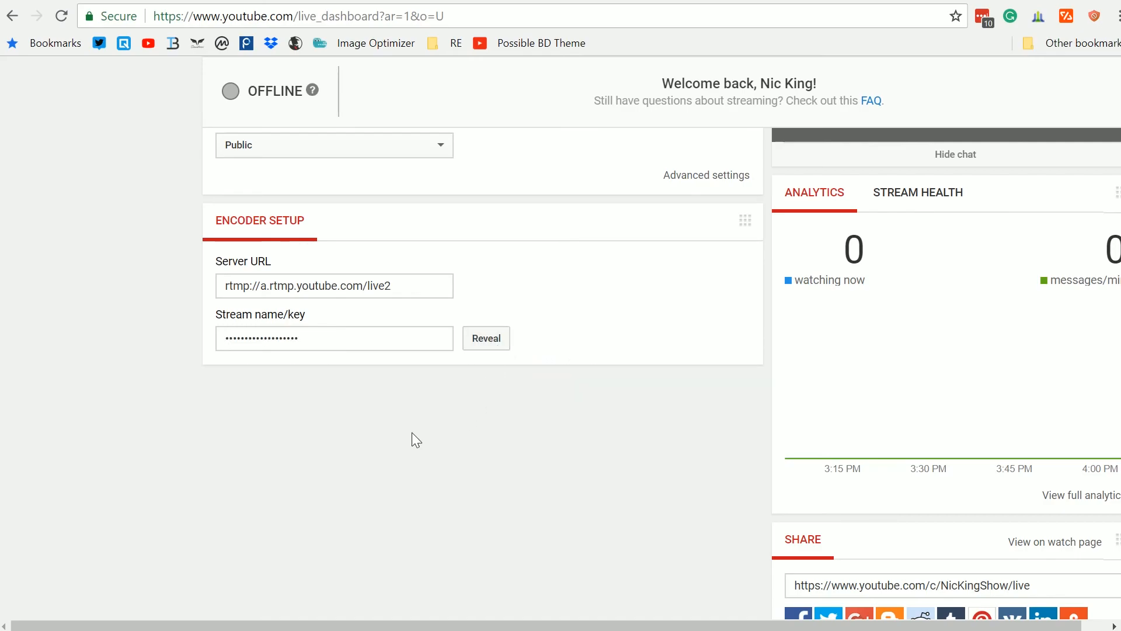
- Return to OBS, paste the stream key into the Stream key field and apply the stream settings
{"action": "scroll", "coordinate": [412, 432], "scroll_direction": "up", "scroll_amount": 2}
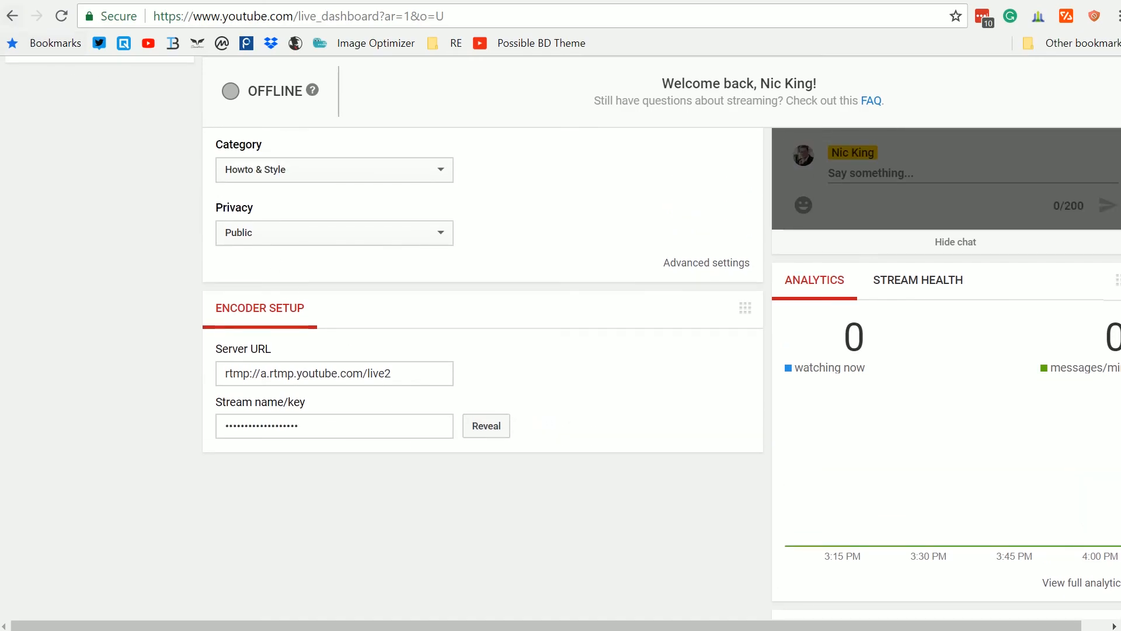
{"action": "key", "text": "alt+Tab"}
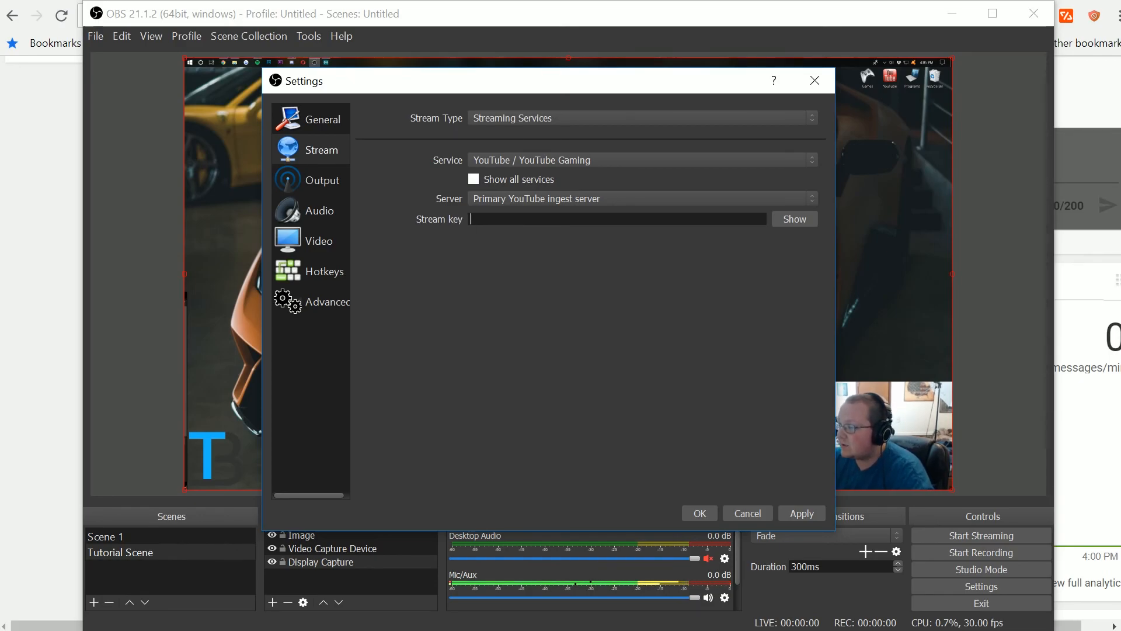
{"action": "key", "text": "ctrl+v"}
{"action": "left_click", "coordinate": [792, 224]}
{"action": "left_click", "coordinate": [794, 220]}
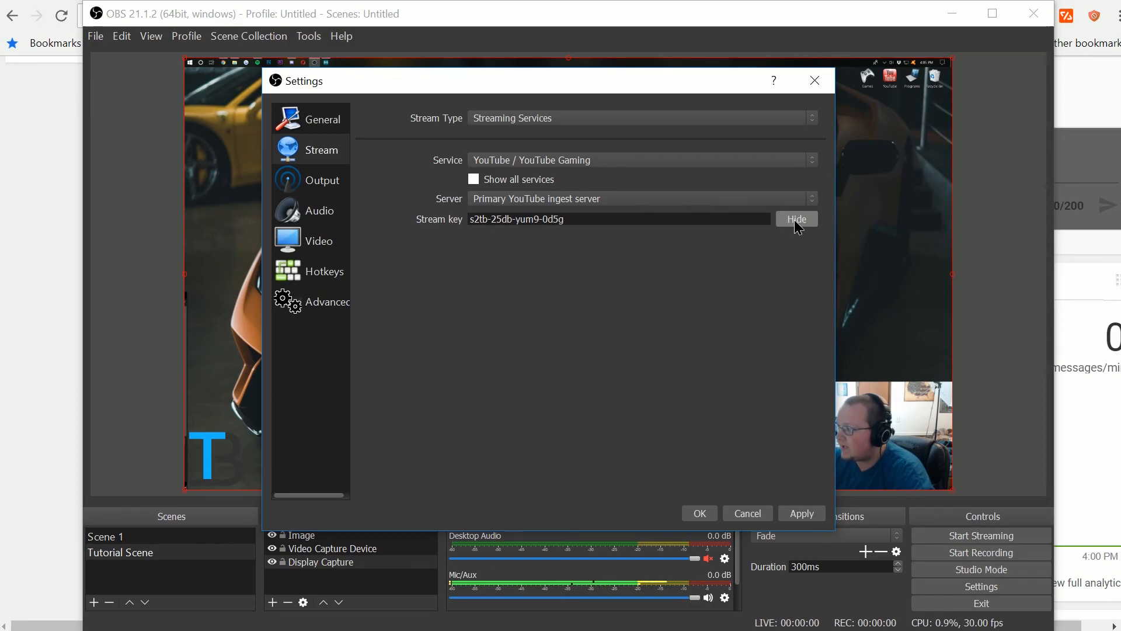
{"action": "left_click", "coordinate": [807, 513]}
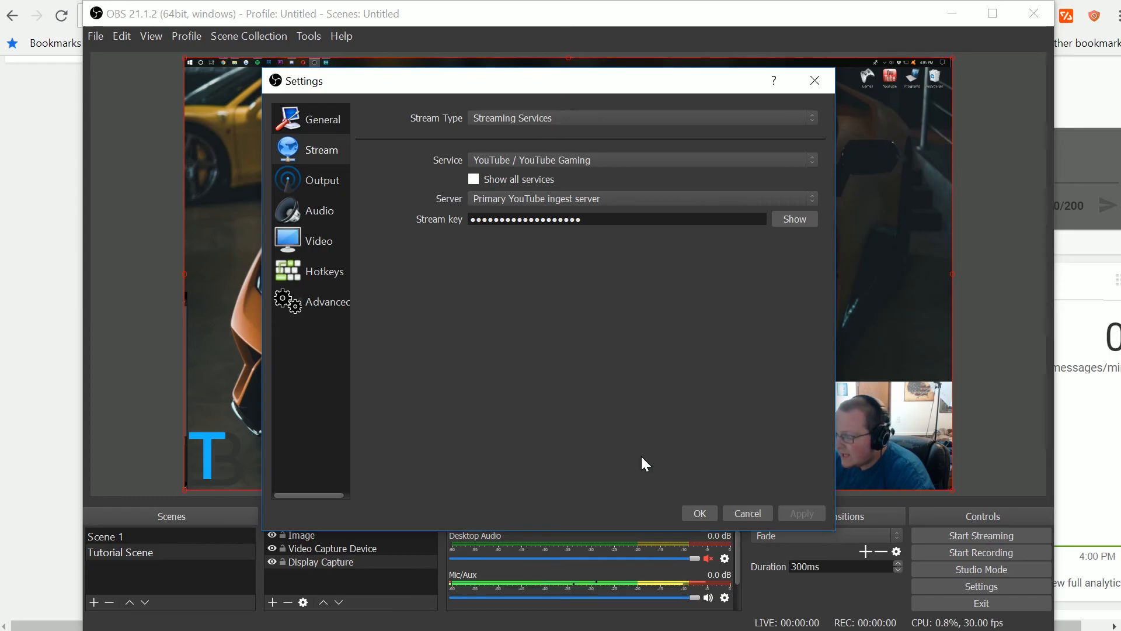
- Open Output settings and select the streaming Video Bitrate value
{"action": "left_click", "coordinate": [322, 179]}
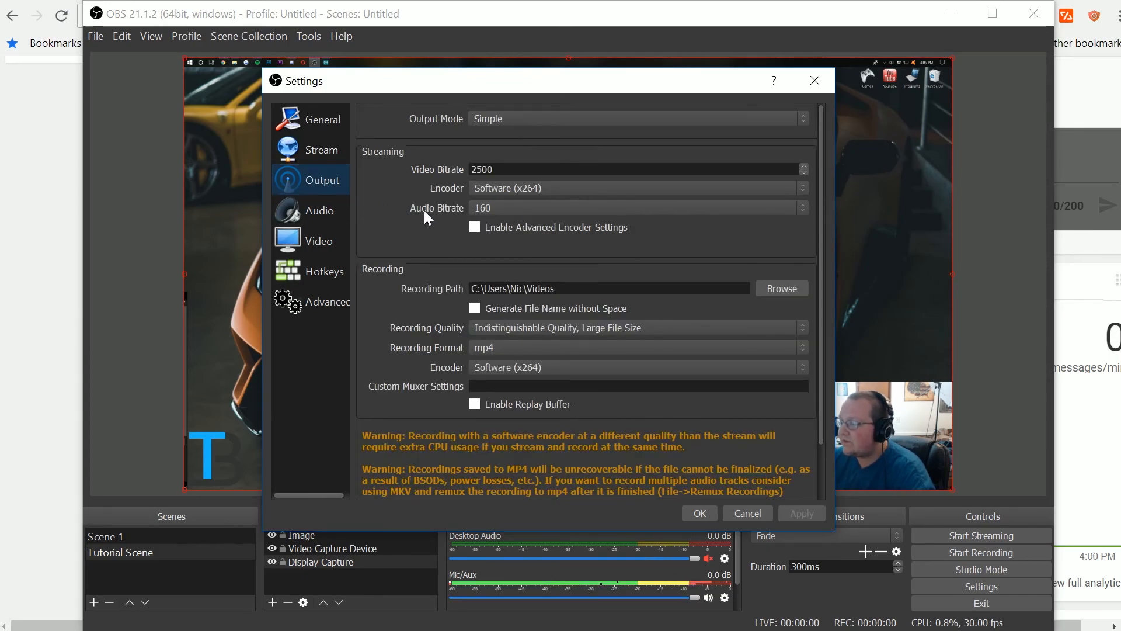
{"action": "scroll", "coordinate": [388, 250], "scroll_direction": "down", "scroll_amount": 2}
{"action": "scroll", "coordinate": [387, 258], "scroll_direction": "up", "scroll_amount": 2}
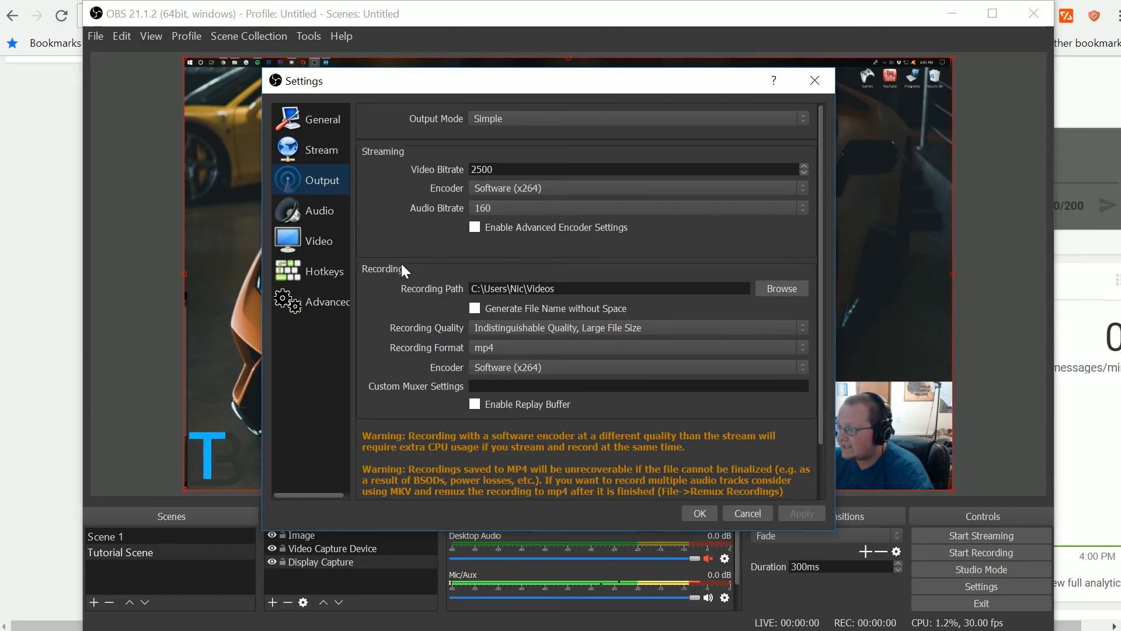
{"action": "left_click", "coordinate": [514, 169]}
{"action": "left_click_drag", "start_coordinate": [508, 169], "coordinate": [467, 169]}
{"action": "left_click", "coordinate": [359, 223]}
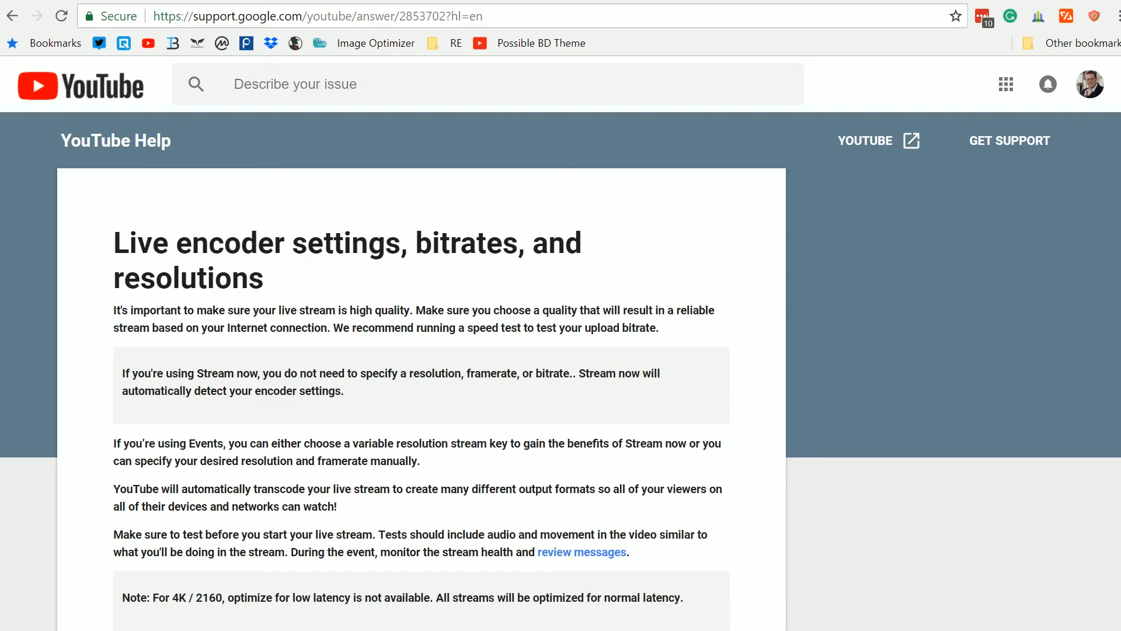
{"action": "scroll", "coordinate": [418, 360], "scroll_direction": "down", "scroll_amount": 9}
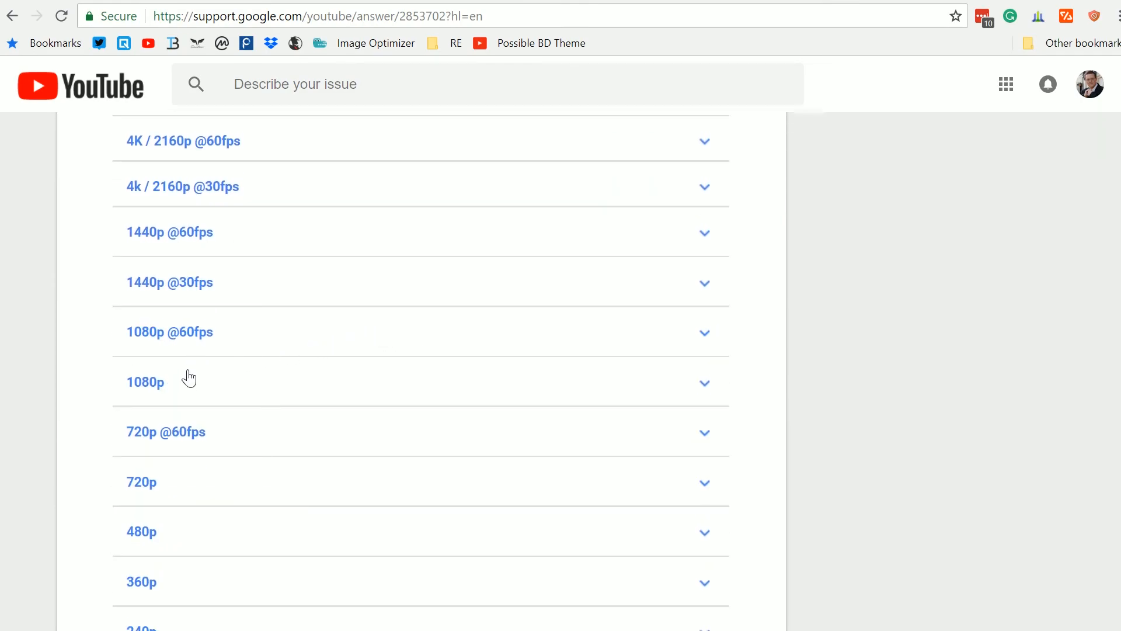
{"action": "left_click", "coordinate": [169, 334]}
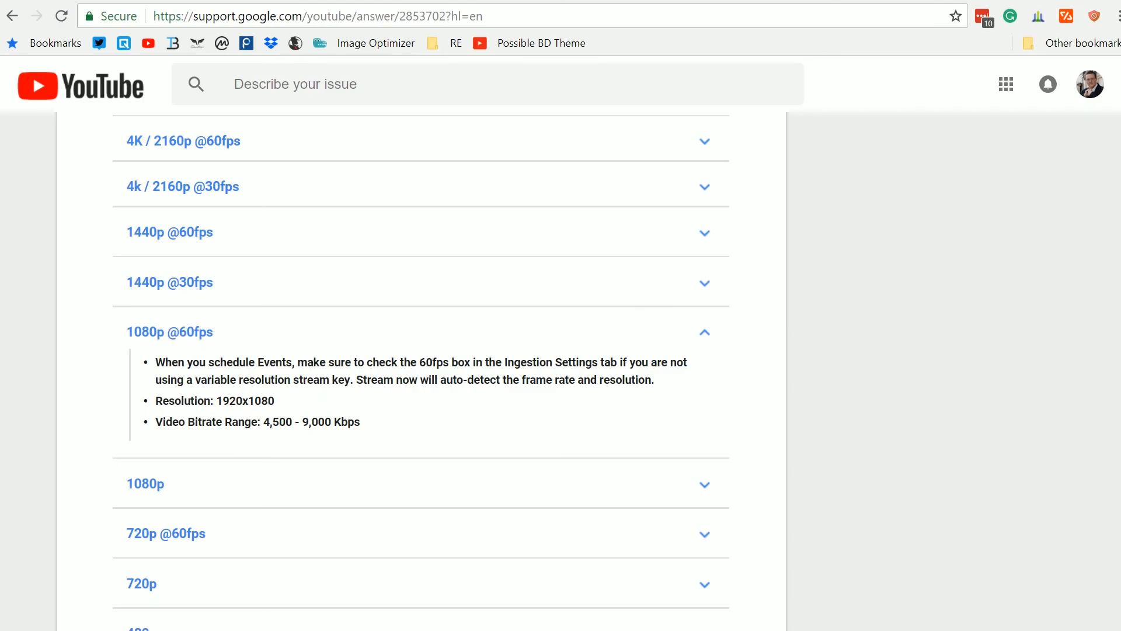
{"action": "right_click", "coordinate": [275, 433]}
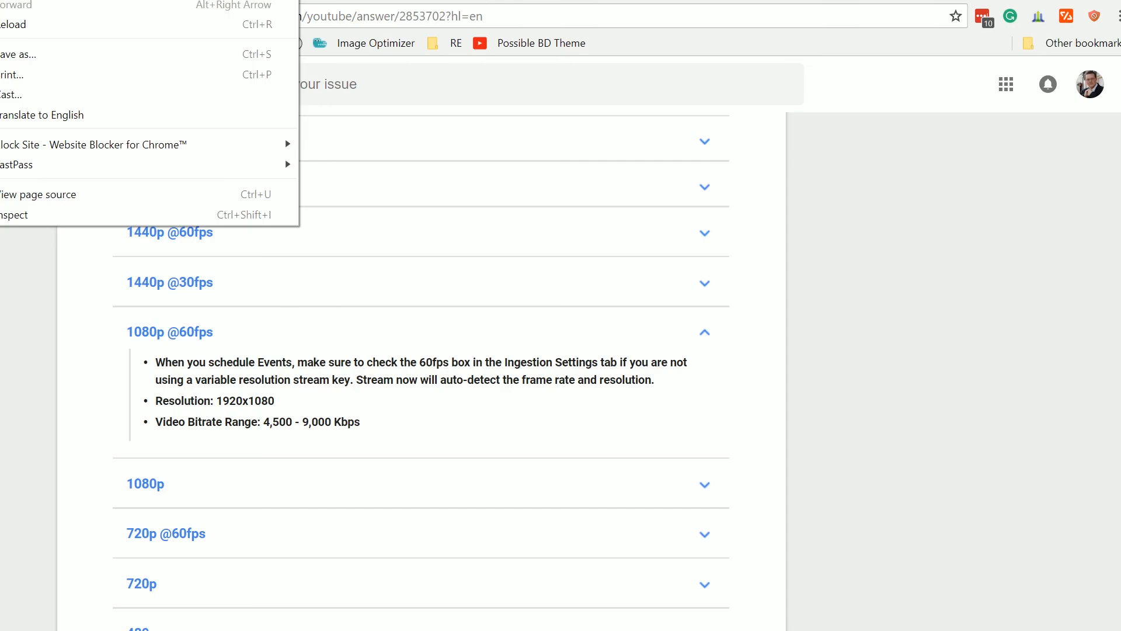
{"action": "key", "text": "alt+Tab"}
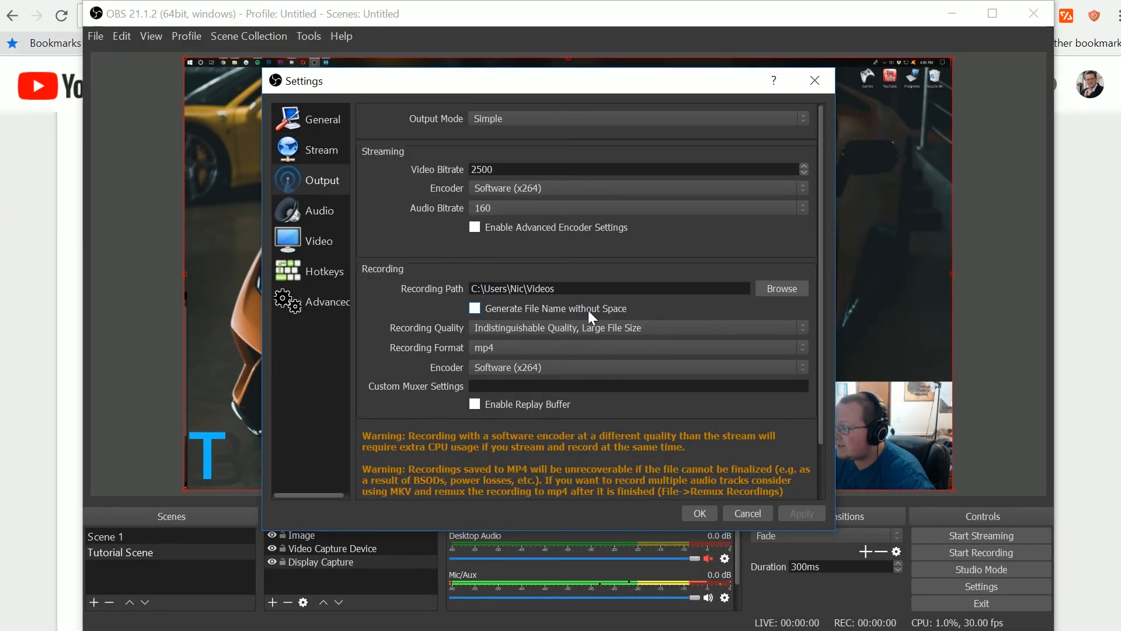
- Set the streaming Video Bitrate to 9000
{"action": "key", "text": "ctrl+a"}
{"action": "type", "text": "90"}
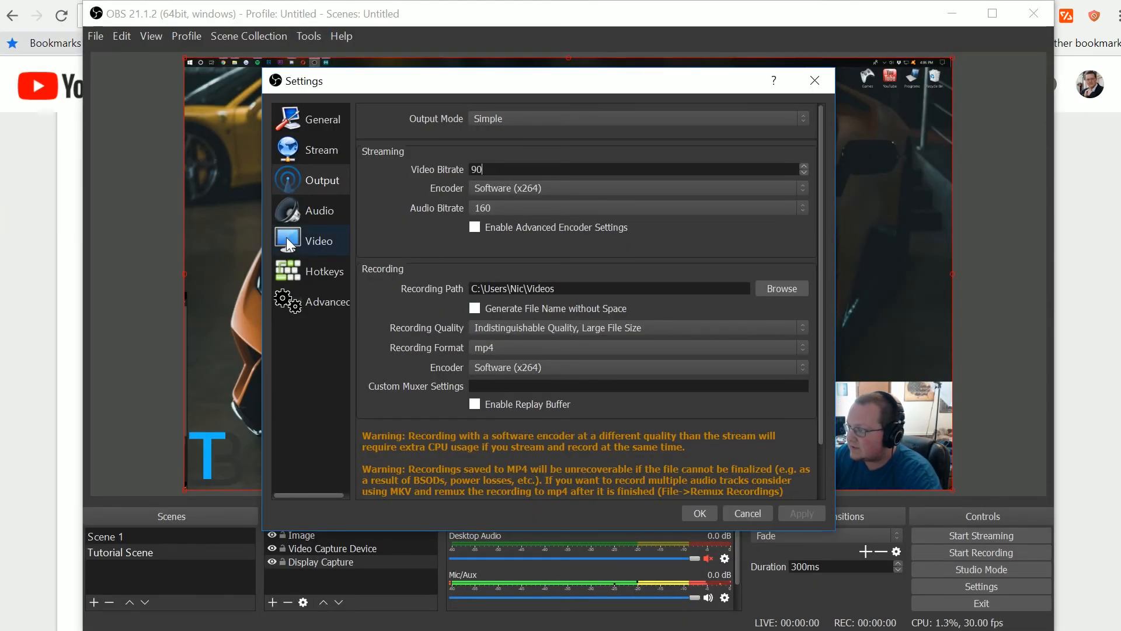
{"action": "type", "text": "00"}
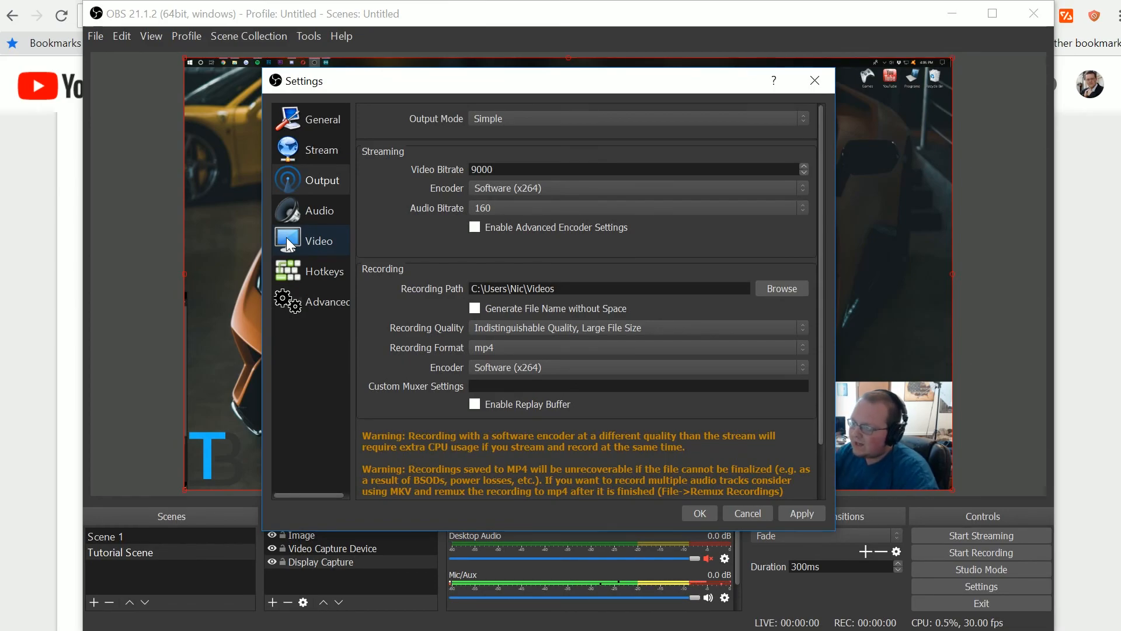
{"action": "left_click", "coordinate": [37, 267]}
{"action": "scroll", "coordinate": [352, 453], "scroll_direction": "down", "scroll_amount": 3}
{"action": "left_click", "coordinate": [239, 357]}
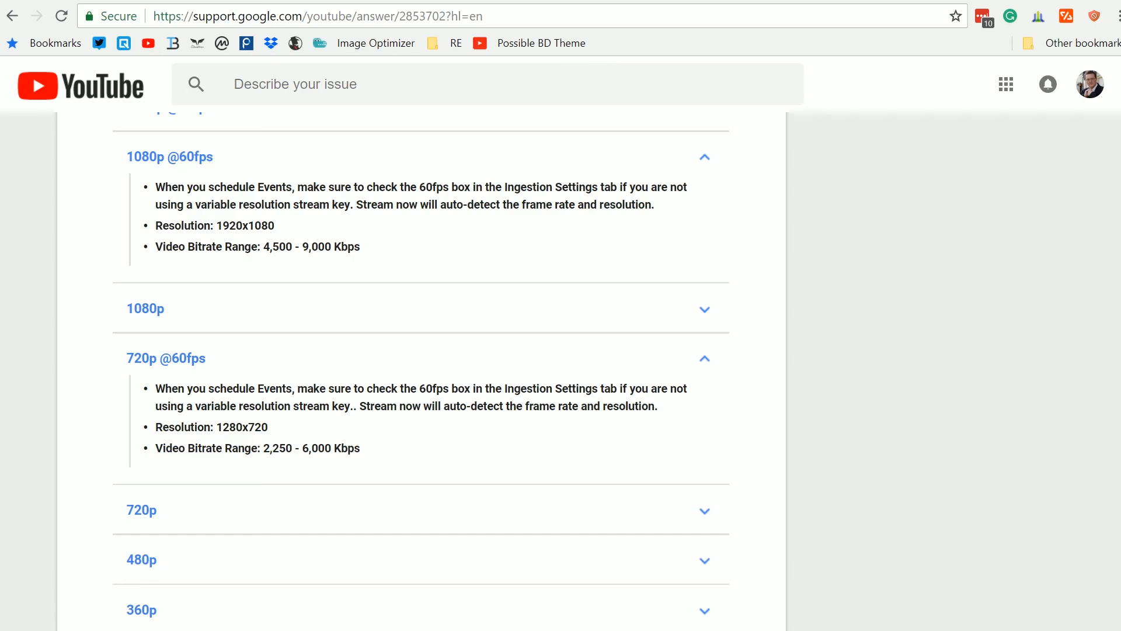
{"action": "scroll", "coordinate": [251, 507], "scroll_direction": "down", "scroll_amount": 3}
{"action": "left_click", "coordinate": [251, 502]}
{"action": "scroll", "coordinate": [426, 613], "scroll_direction": "down", "scroll_amount": 3}
{"action": "scroll", "coordinate": [292, 453], "scroll_direction": "up", "scroll_amount": 1}
{"action": "scroll", "coordinate": [290, 461], "scroll_direction": "up", "scroll_amount": 2}
{"action": "scroll", "coordinate": [285, 479], "scroll_direction": "down", "scroll_amount": 1}
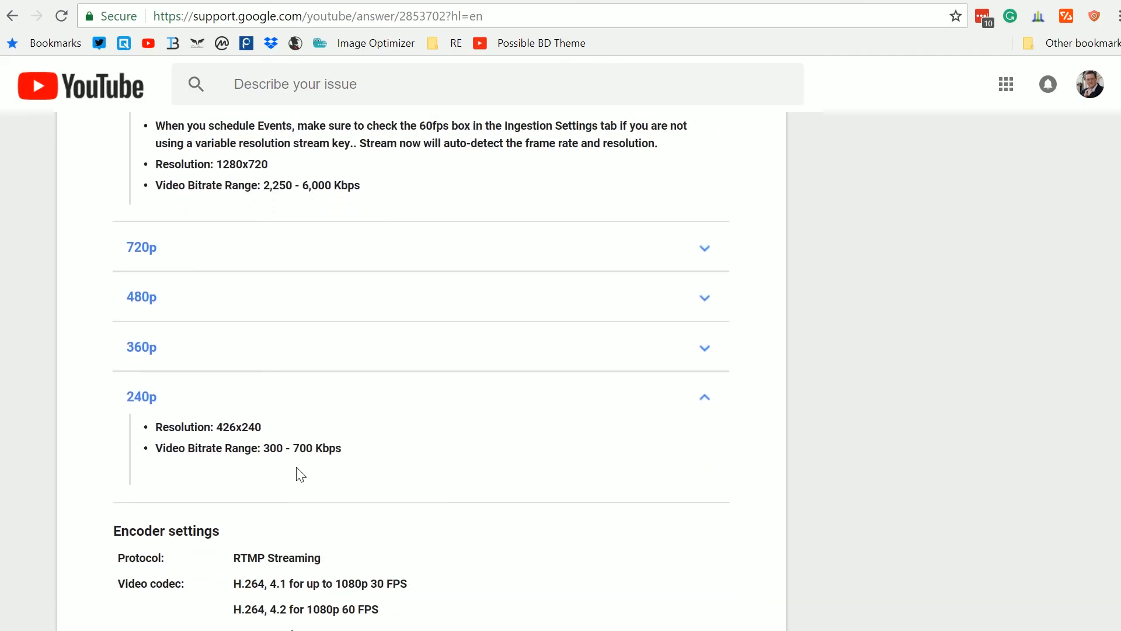
{"action": "left_click_drag", "start_coordinate": [181, 402], "coordinate": [93, 416]}
{"action": "left_click", "coordinate": [93, 416]}
{"action": "left_click", "coordinate": [231, 407]}
{"action": "scroll", "coordinate": [278, 490], "scroll_direction": "up", "scroll_amount": 5}
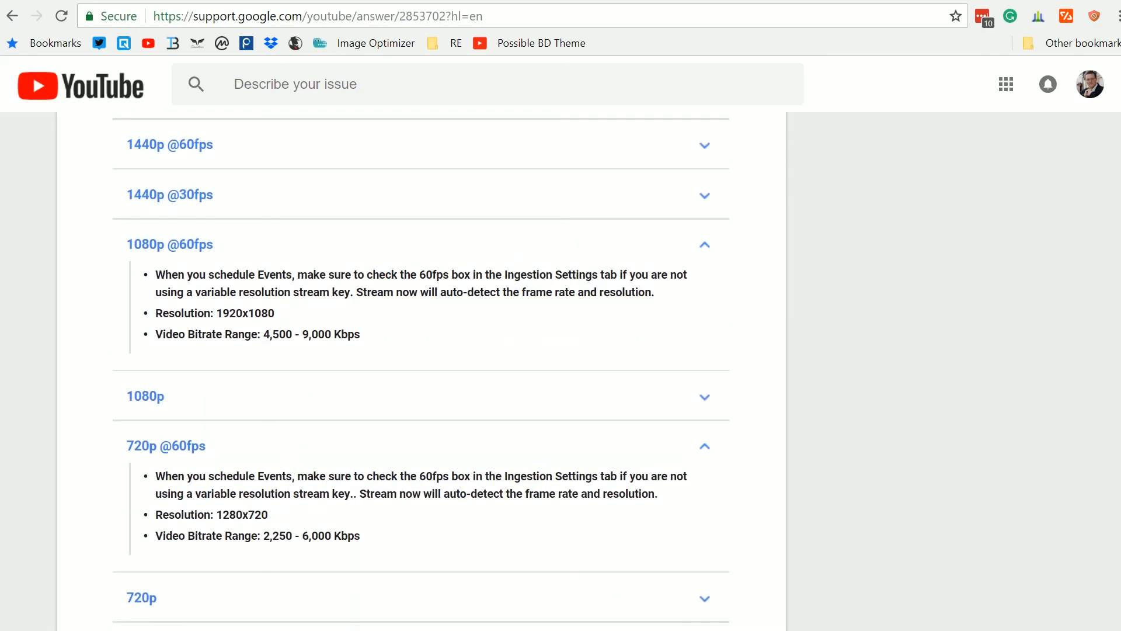
- Back in Output settings, keep the streaming encoder at Software (x264) and set the Audio Bitrate to 96
{"action": "key", "text": "alt+Tab"}
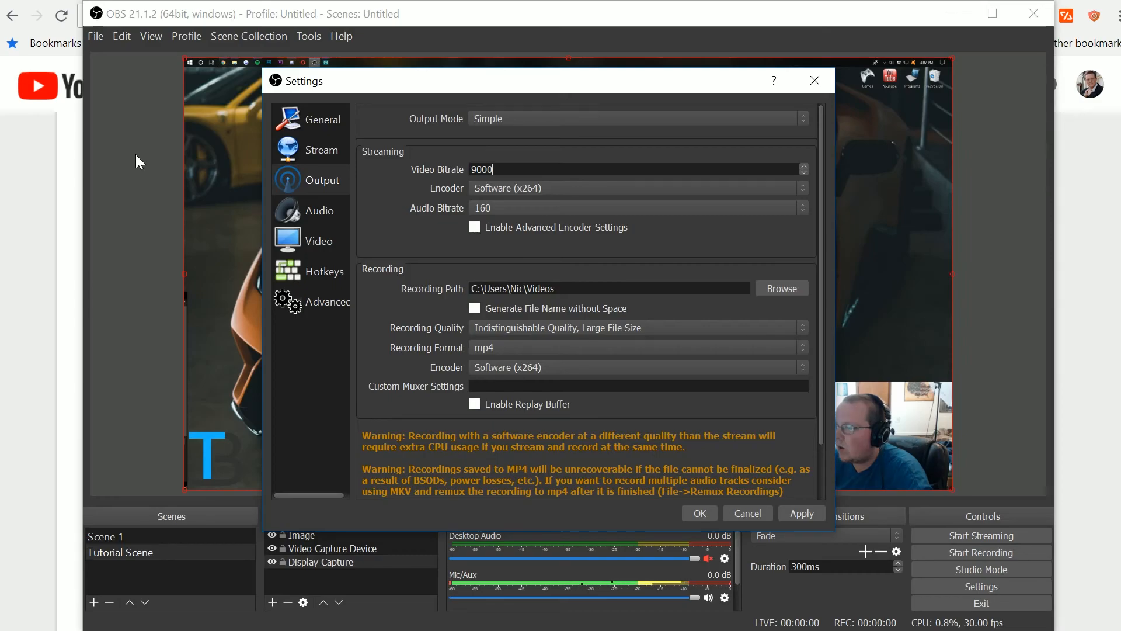
{"action": "left_click", "coordinate": [531, 188]}
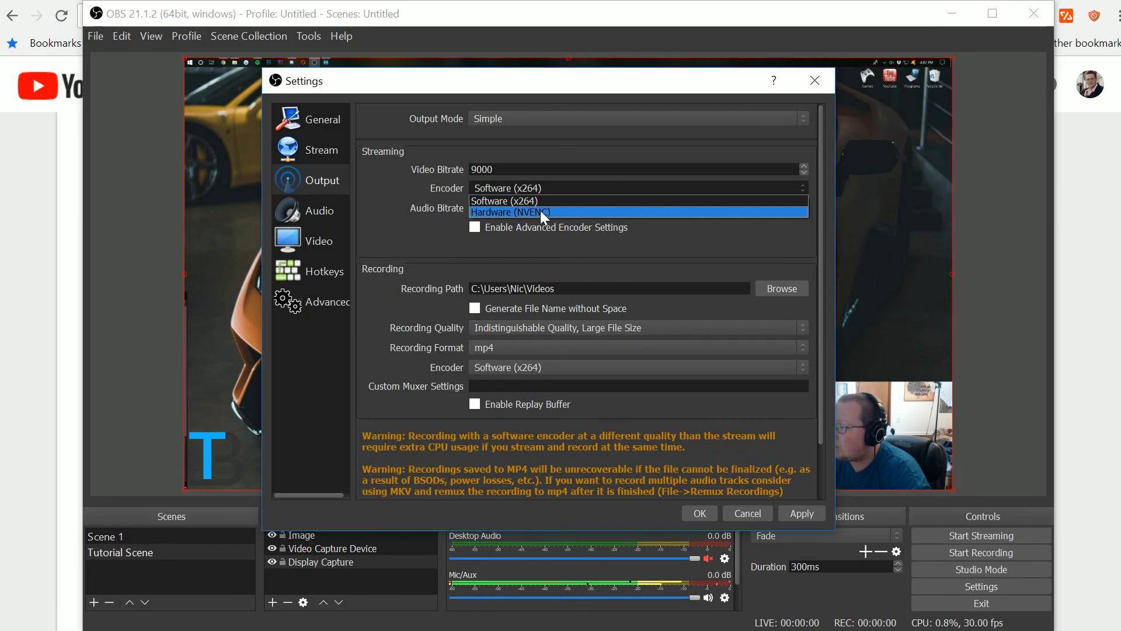
{"action": "left_click", "coordinate": [528, 201]}
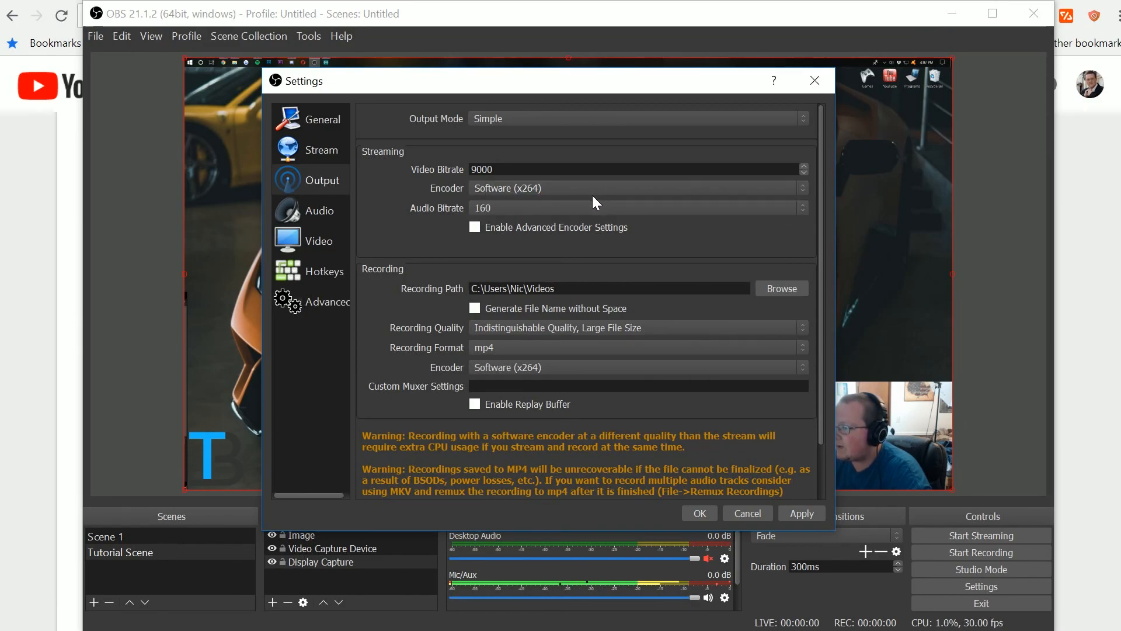
{"action": "left_click", "coordinate": [532, 209]}
{"action": "left_click", "coordinate": [536, 256]}
{"action": "scroll", "coordinate": [531, 209], "scroll_direction": "up", "scroll_amount": 3}
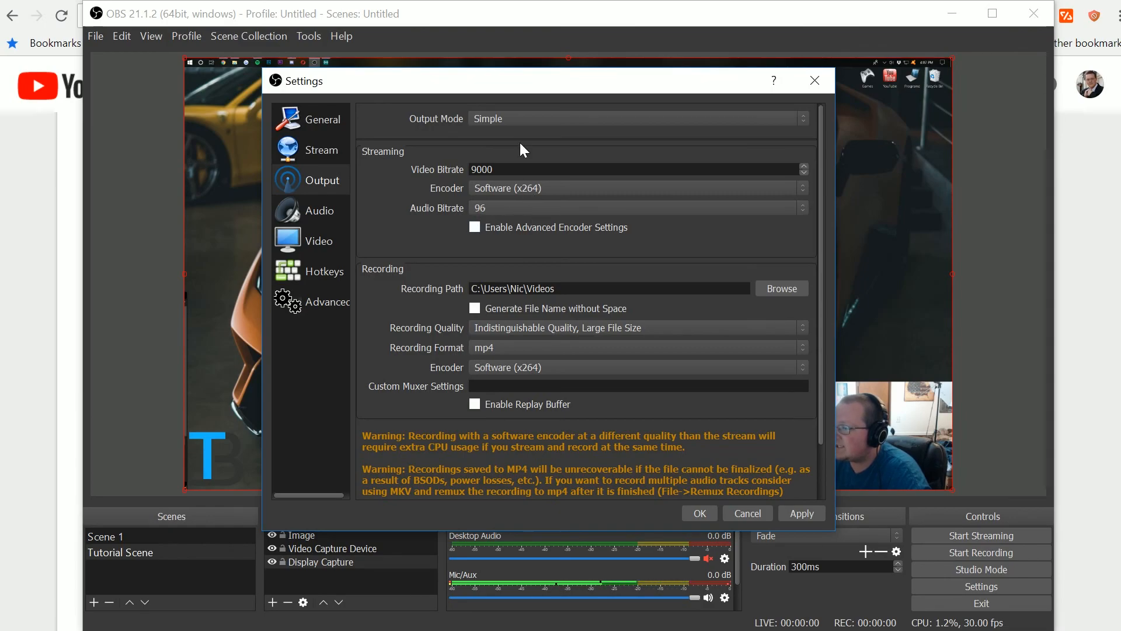
- Switch the Output Mode to Advanced
{"action": "scroll", "coordinate": [523, 185], "scroll_direction": "down", "scroll_amount": 1}
{"action": "scroll", "coordinate": [524, 184], "scroll_direction": "up", "scroll_amount": 1}
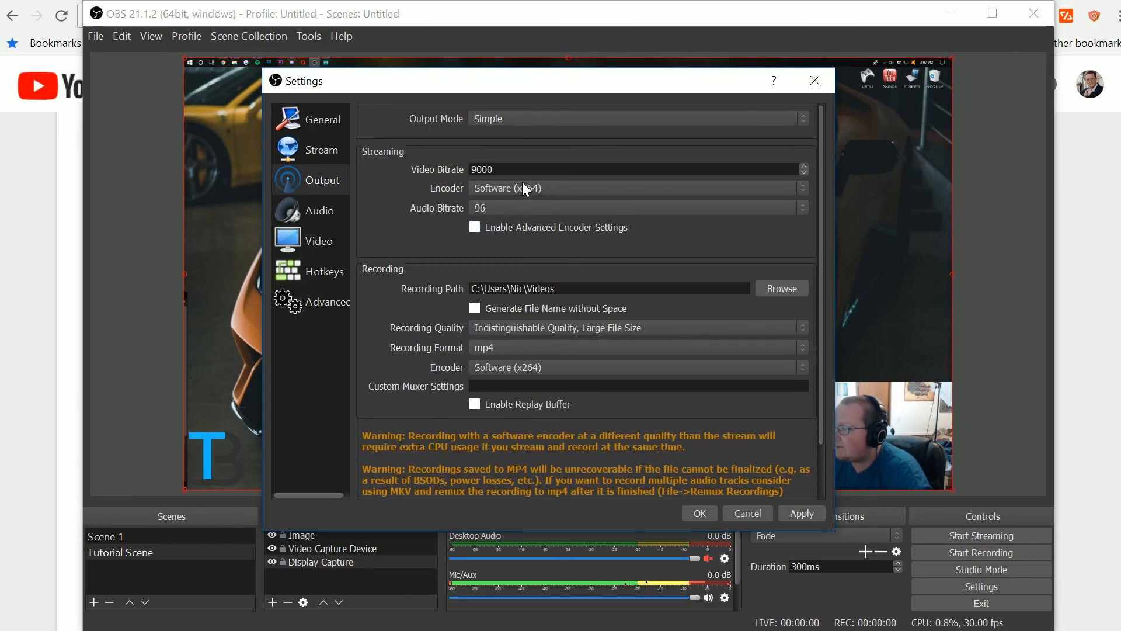
{"action": "left_click", "coordinate": [513, 120]}
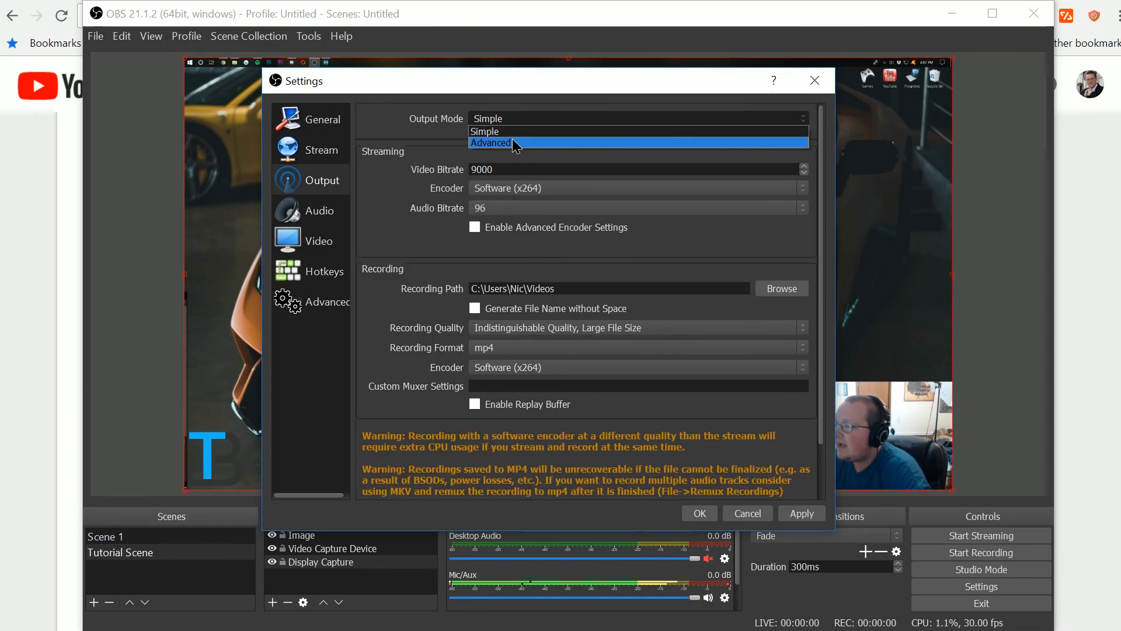
{"action": "left_click", "coordinate": [513, 143]}
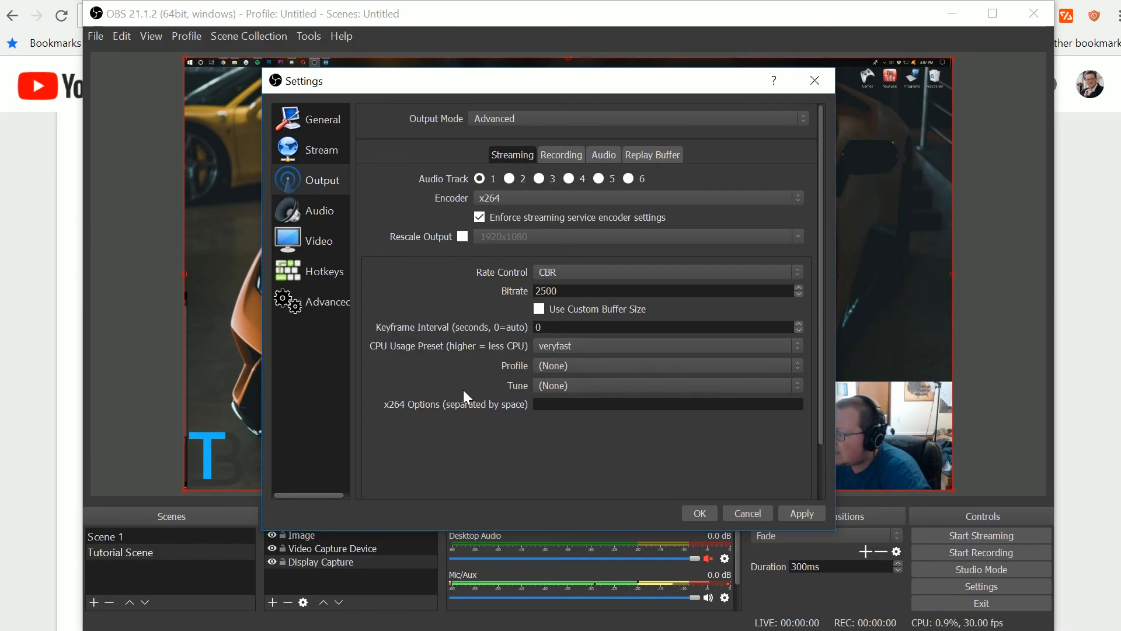
{"action": "left_click", "coordinate": [560, 351]}
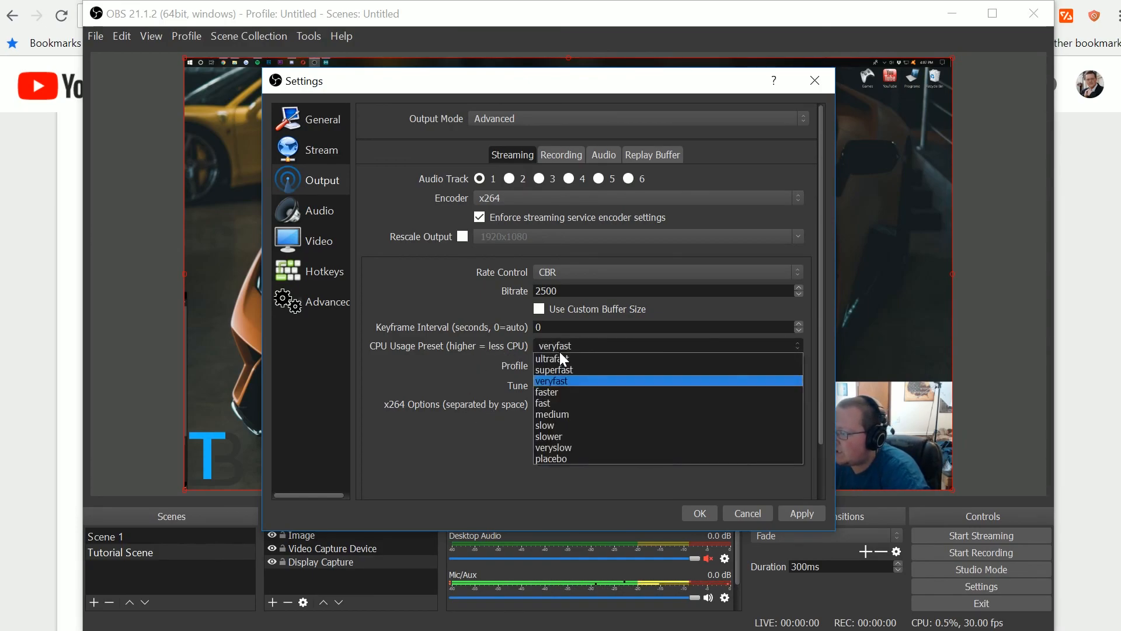
{"action": "left_click", "coordinate": [560, 349]}
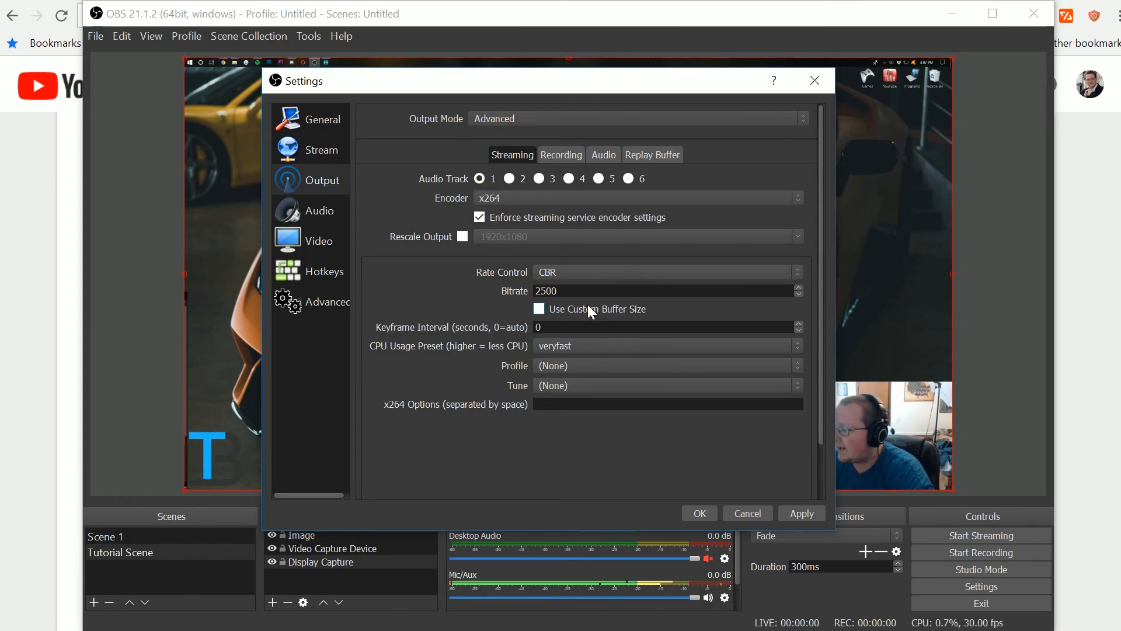
- Set the advanced streaming Bitrate to 9000
{"action": "left_click_drag", "start_coordinate": [571, 289], "coordinate": [506, 272]}
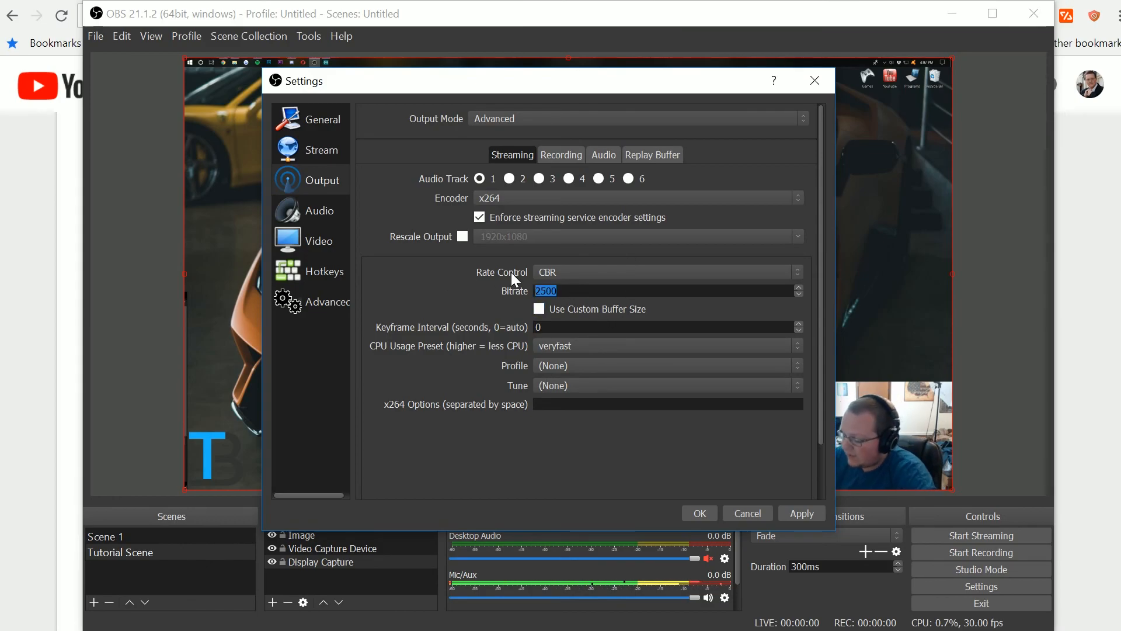
{"action": "type", "text": "9000"}
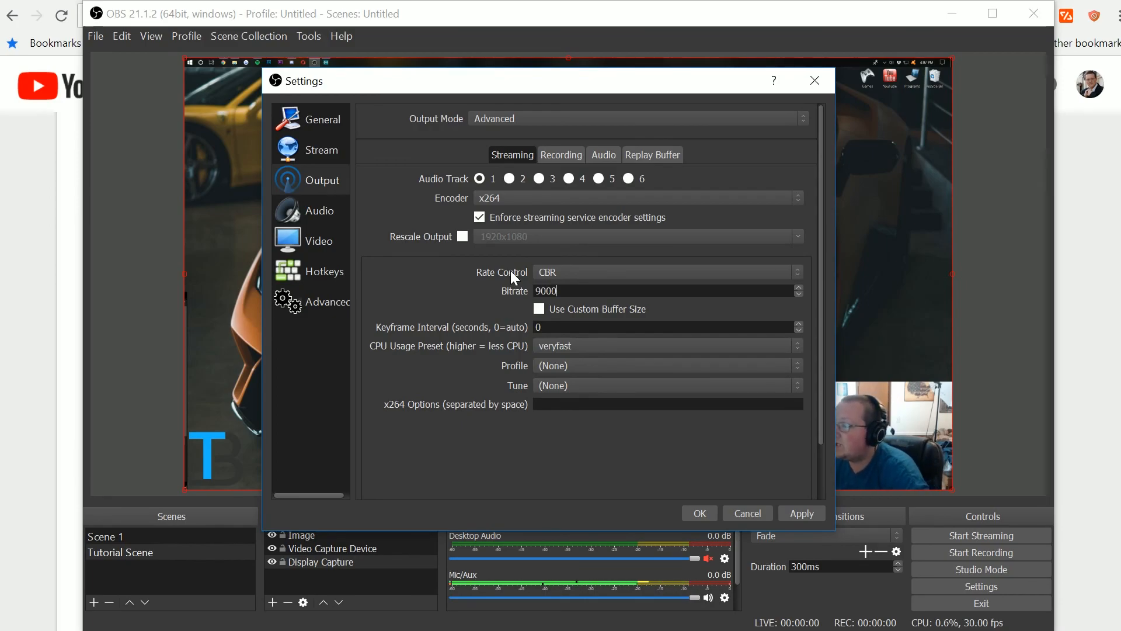
{"action": "scroll", "coordinate": [490, 286], "scroll_direction": "down", "scroll_amount": 2}
{"action": "scroll", "coordinate": [469, 300], "scroll_direction": "up", "scroll_amount": 2}
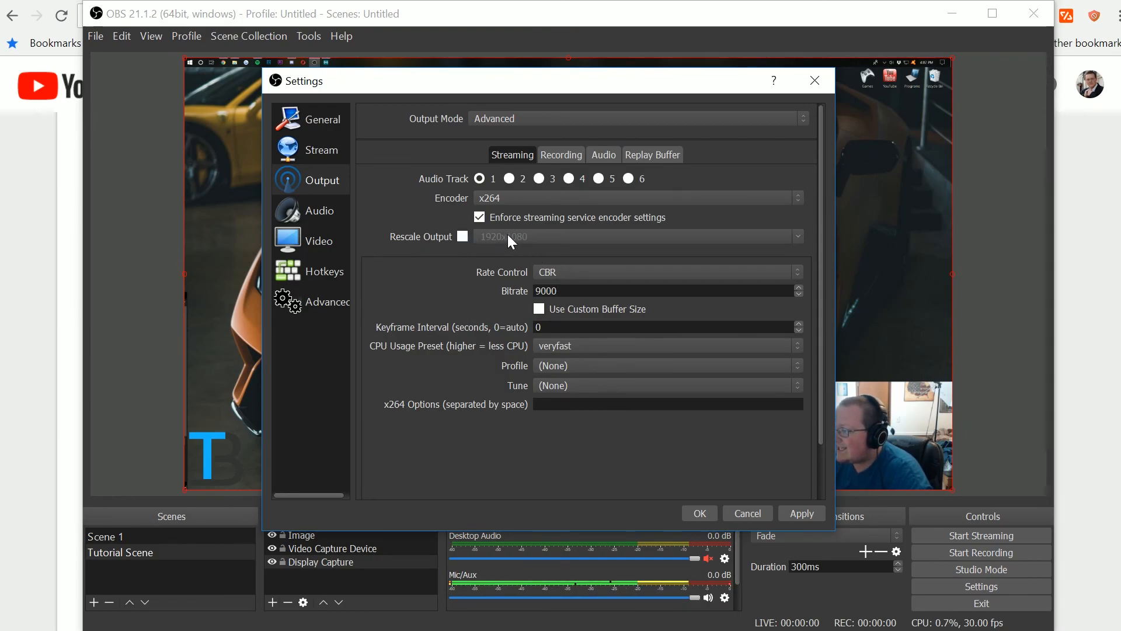
{"action": "left_click", "coordinate": [465, 236]}
{"action": "left_click", "coordinate": [798, 234]}
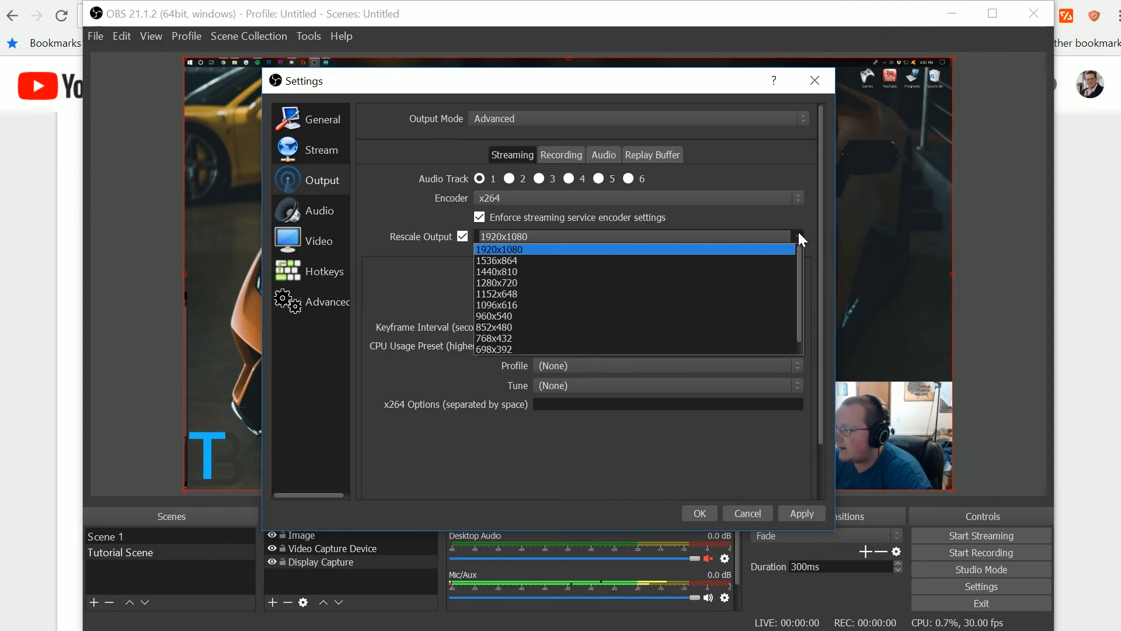
{"action": "left_click", "coordinate": [596, 282]}
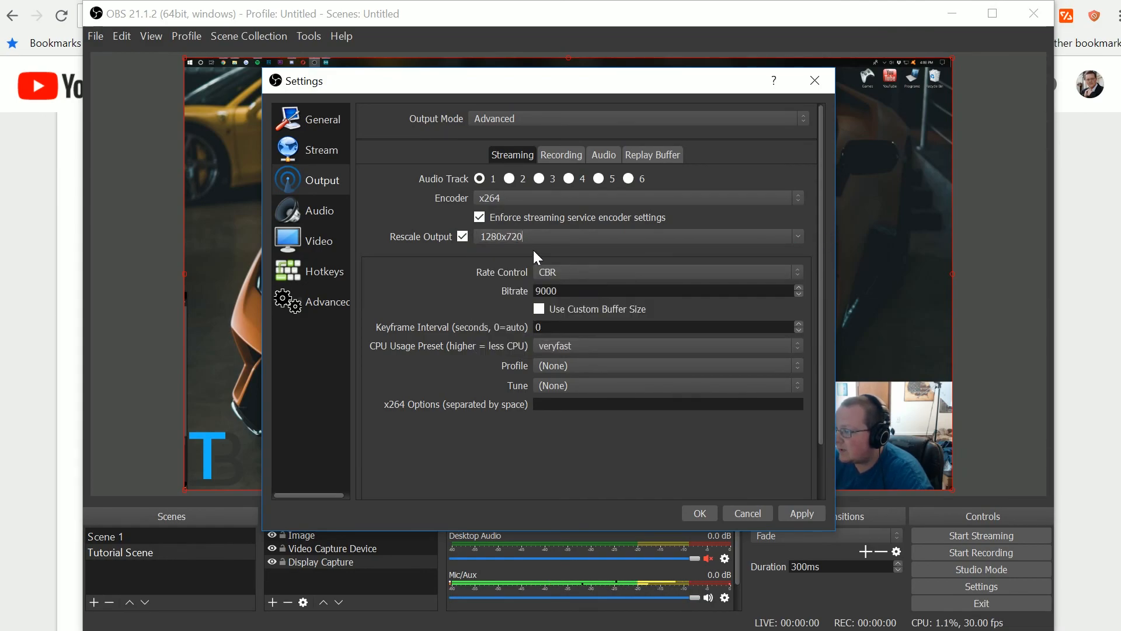
{"action": "left_click", "coordinate": [801, 240]}
{"action": "left_click", "coordinate": [534, 245]}
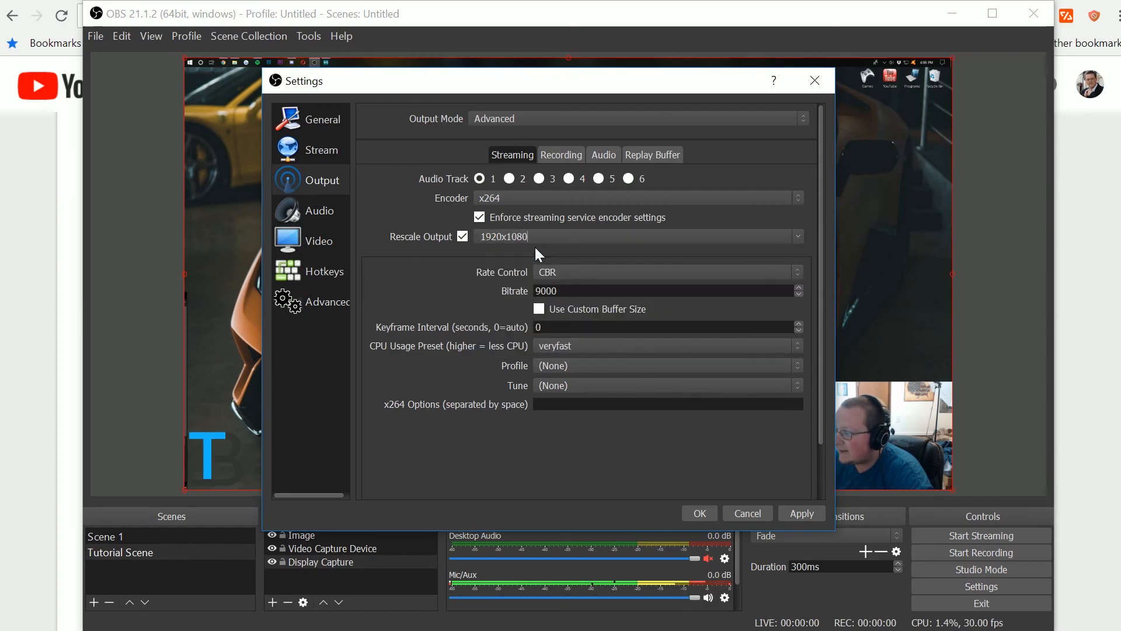
{"action": "left_click", "coordinate": [465, 236]}
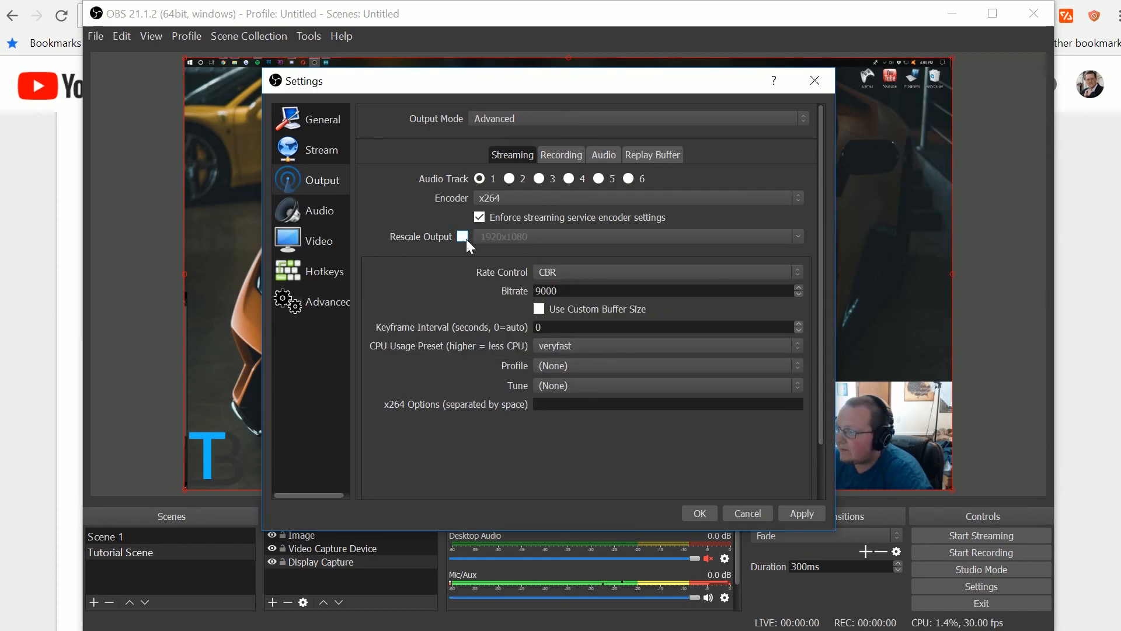
- Apply the output settings and open the Video settings
{"action": "left_click", "coordinate": [809, 510]}
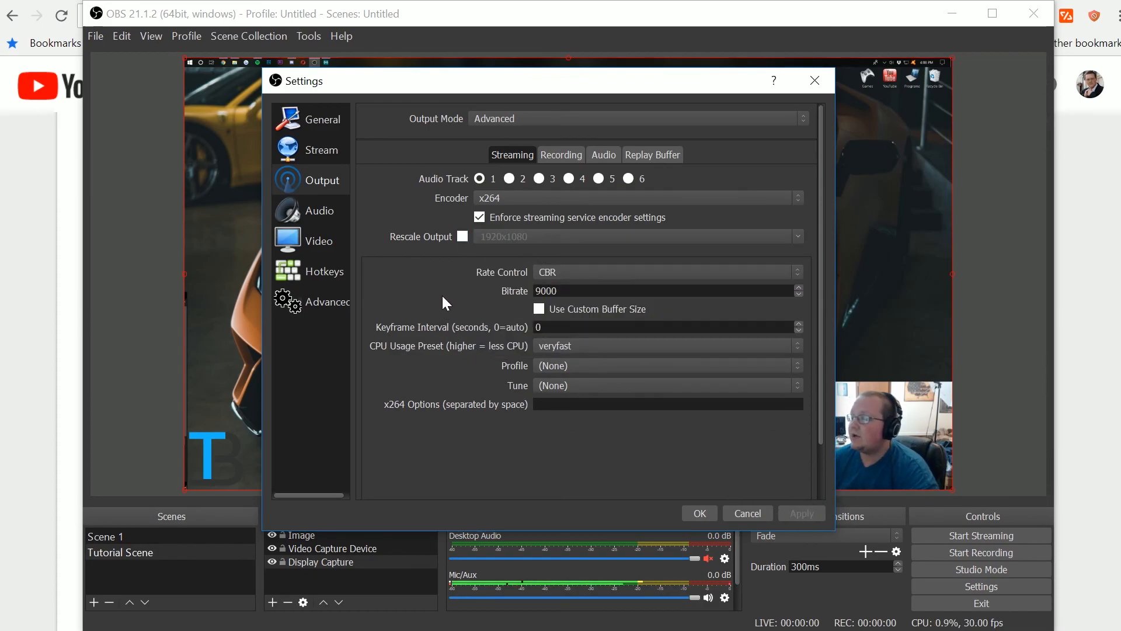
{"action": "left_click", "coordinate": [320, 246]}
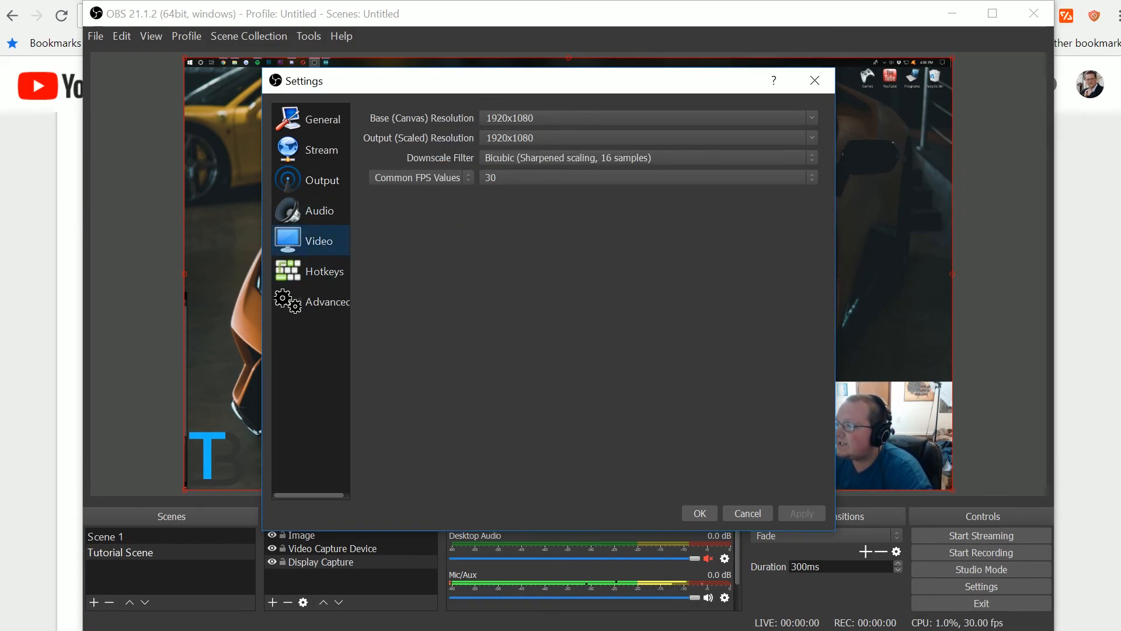
{"action": "left_click", "coordinate": [811, 119]}
{"action": "left_click", "coordinate": [627, 153]}
{"action": "left_click", "coordinate": [812, 118]}
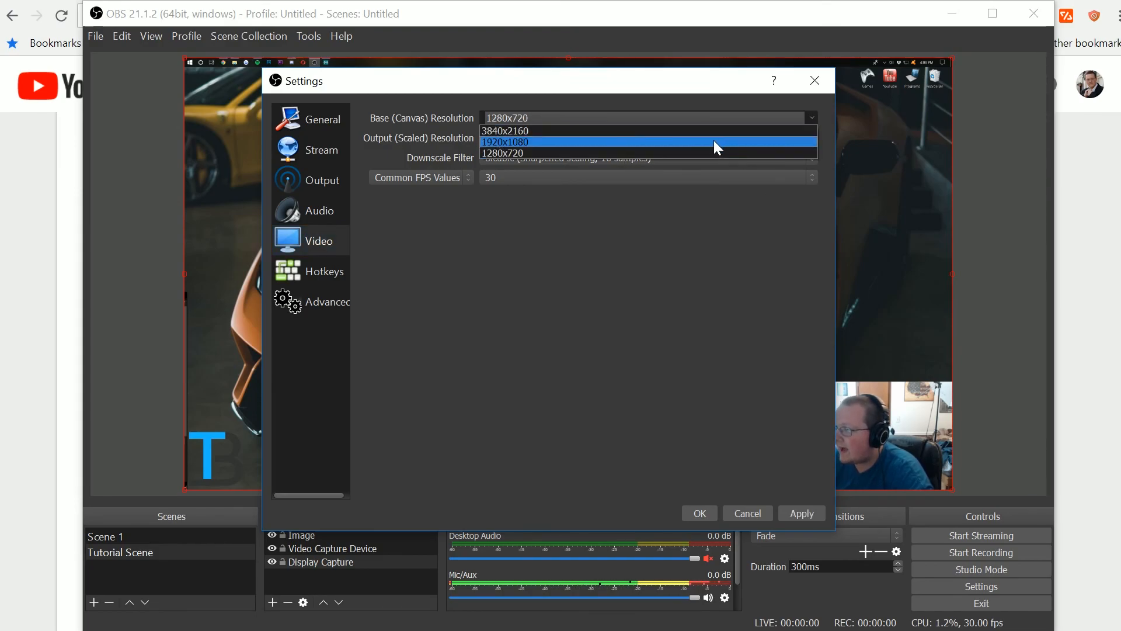
{"action": "left_click", "coordinate": [502, 142]}
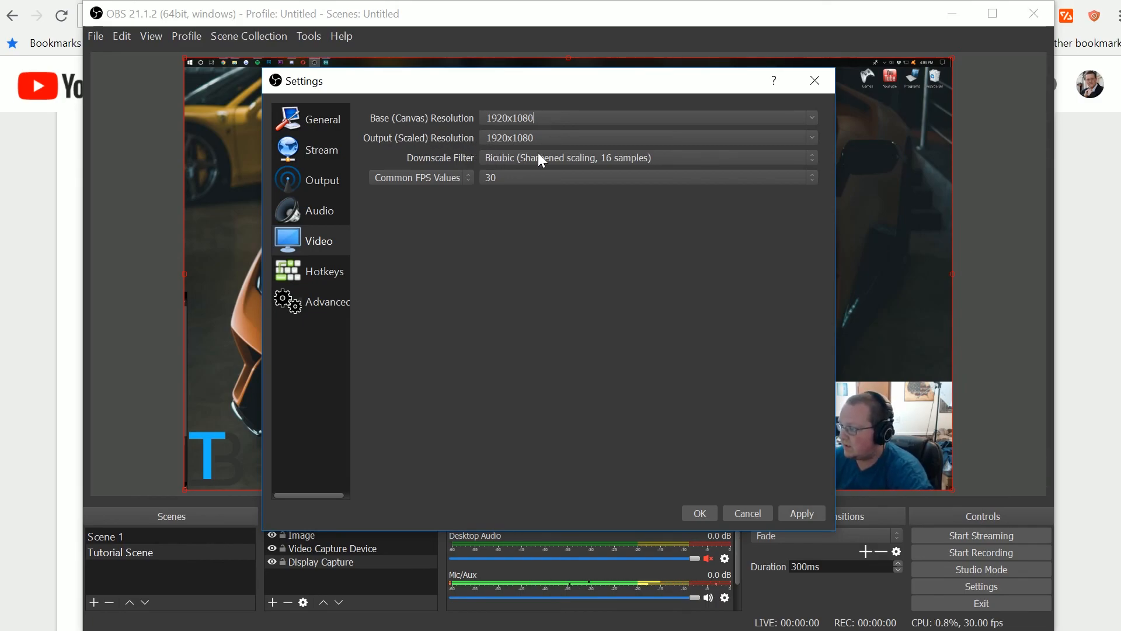
{"action": "left_click", "coordinate": [814, 138]}
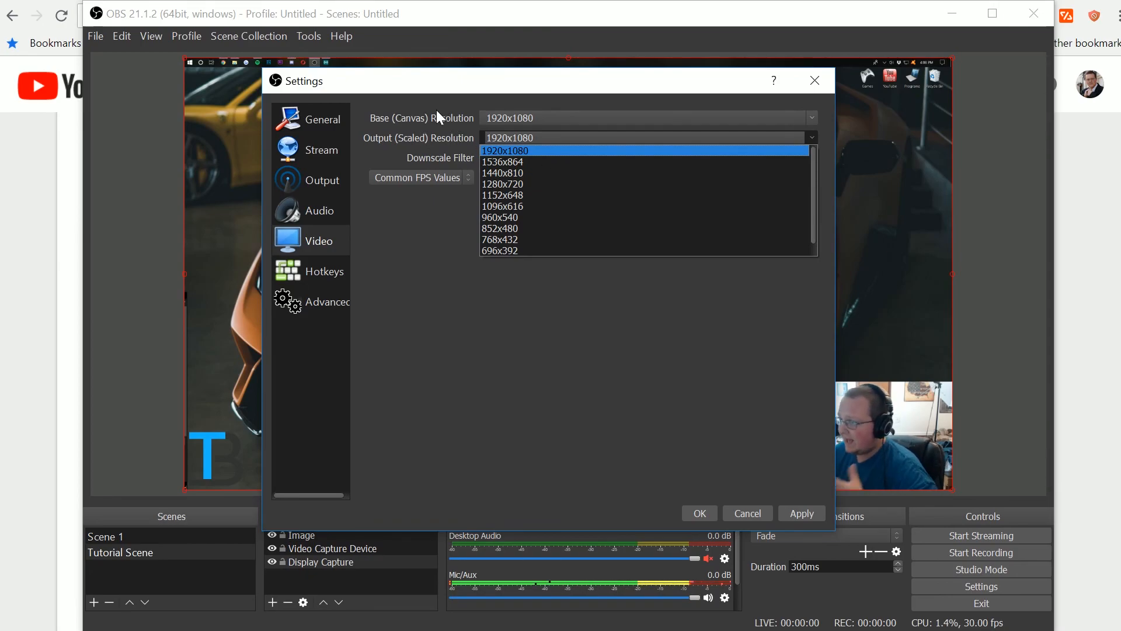
{"action": "left_click", "coordinate": [493, 124]}
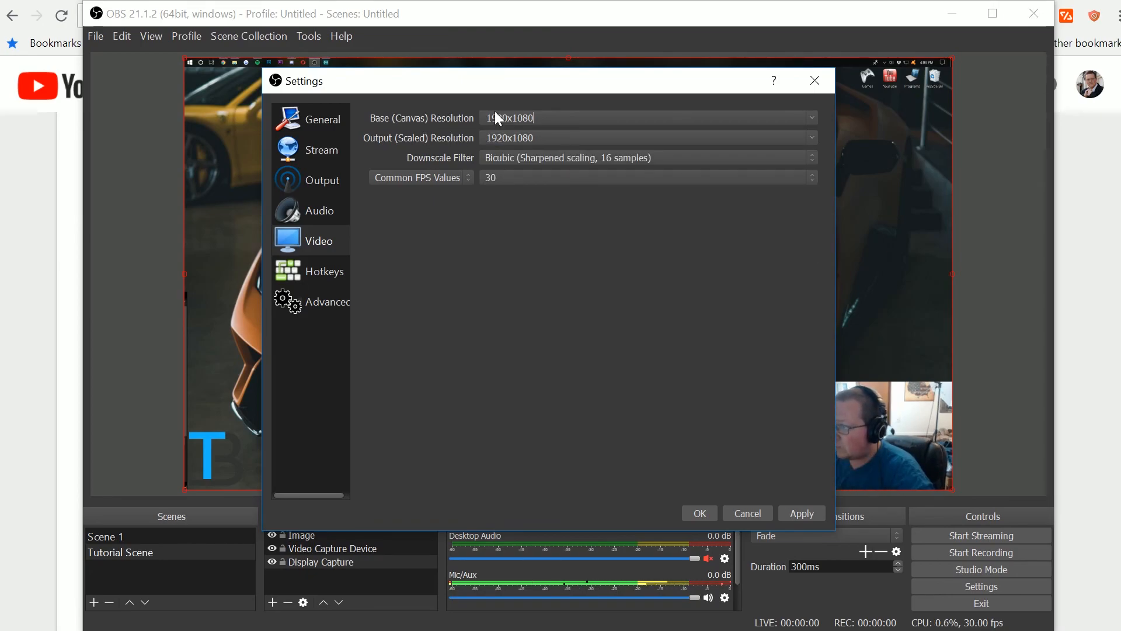
{"action": "left_click", "coordinate": [811, 118]}
{"action": "left_click", "coordinate": [812, 117]}
{"action": "left_click", "coordinate": [811, 120]}
{"action": "left_click", "coordinate": [810, 120]}
{"action": "left_click", "coordinate": [811, 119]}
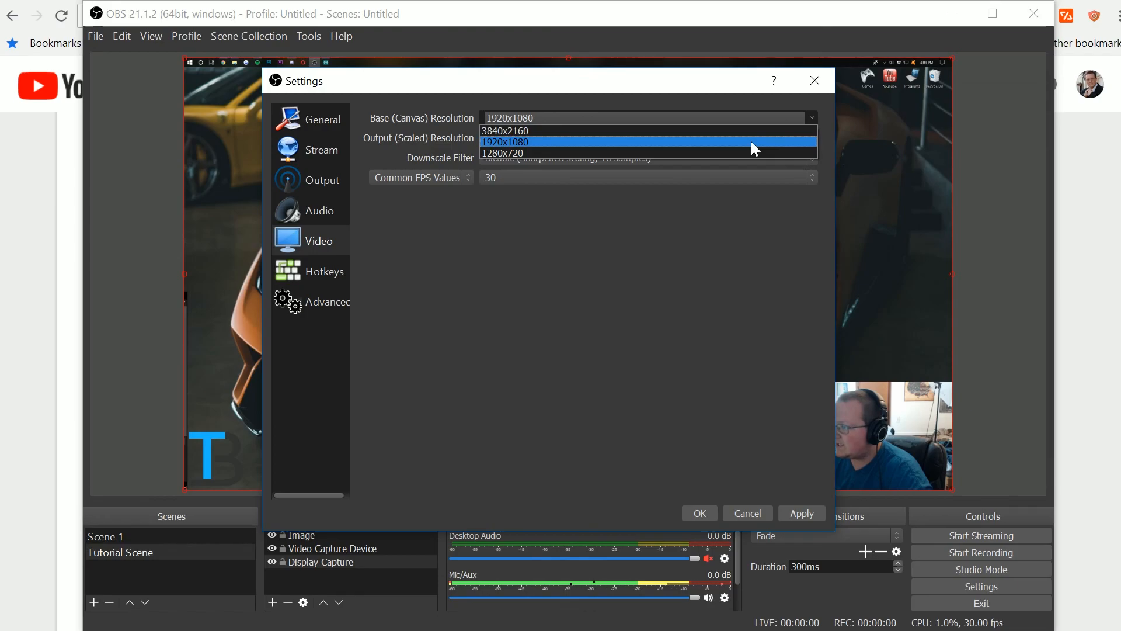
{"action": "left_click", "coordinate": [745, 130]}
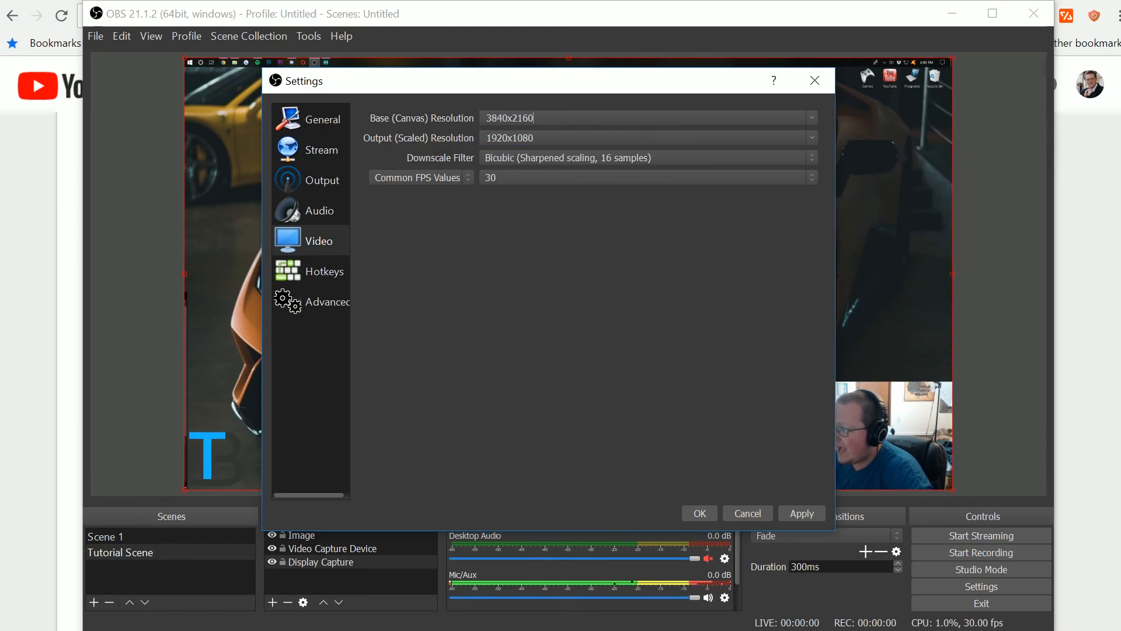
{"action": "left_click", "coordinate": [811, 140]}
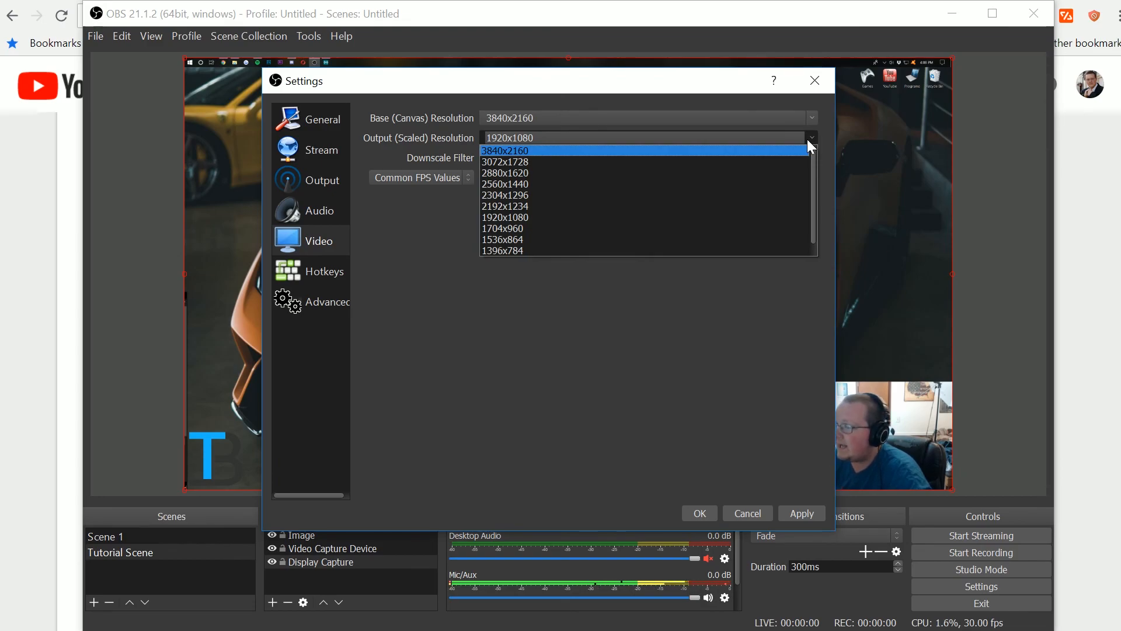
{"action": "left_click", "coordinate": [565, 218]}
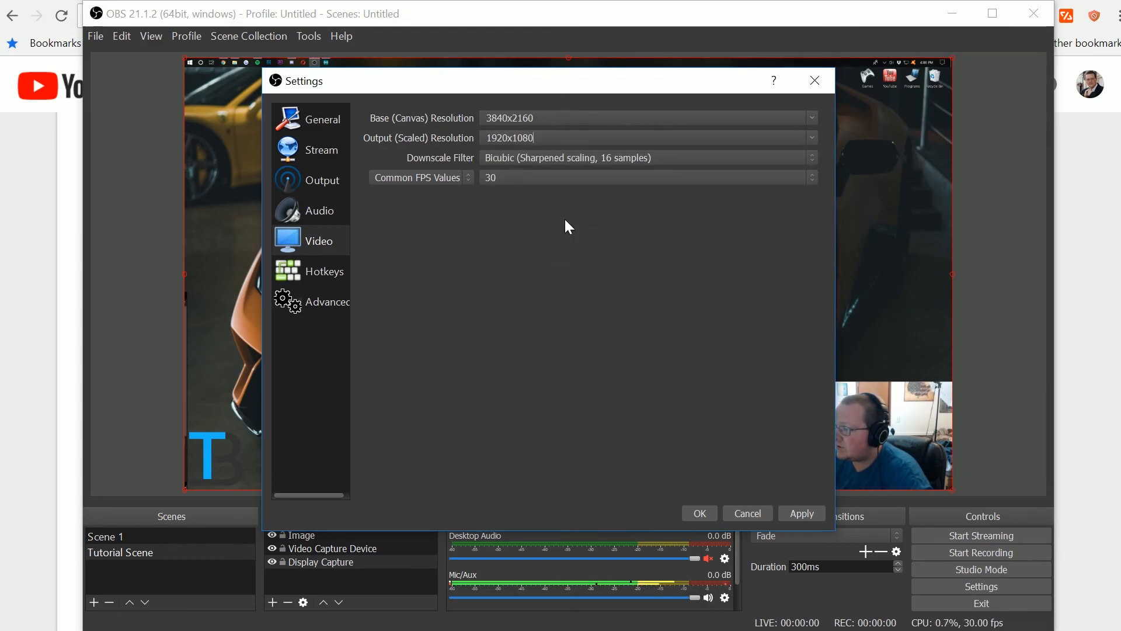
{"action": "left_click", "coordinate": [816, 117]}
{"action": "left_click", "coordinate": [796, 148]}
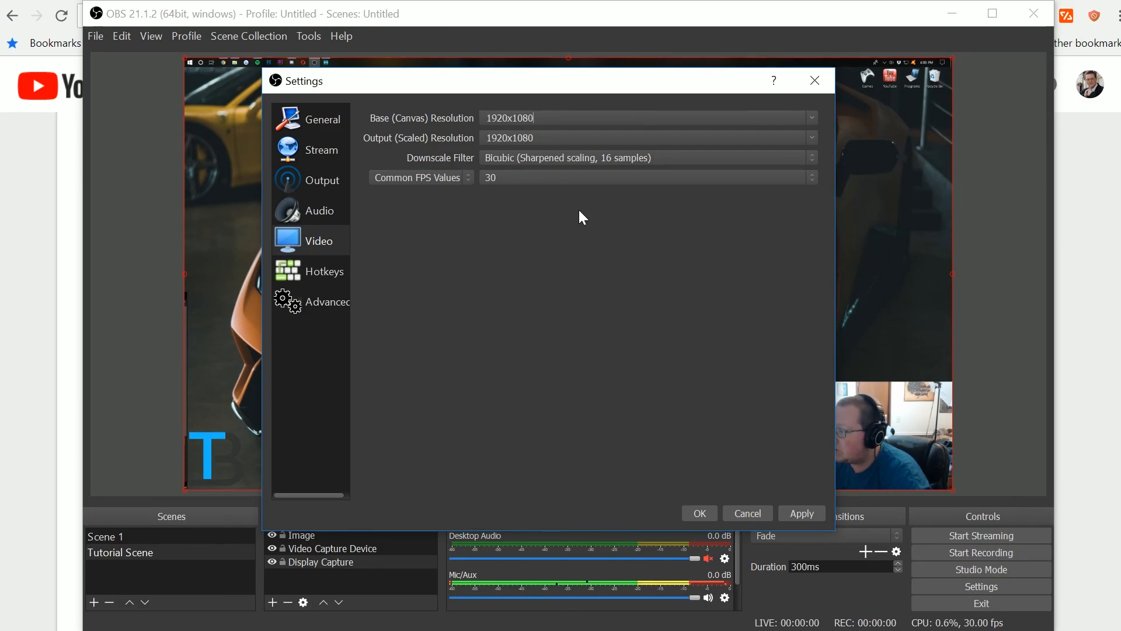
- Set Common FPS Values to 60, keep the Bicubic downscale filter, and confirm the settings
{"action": "left_click", "coordinate": [560, 180]}
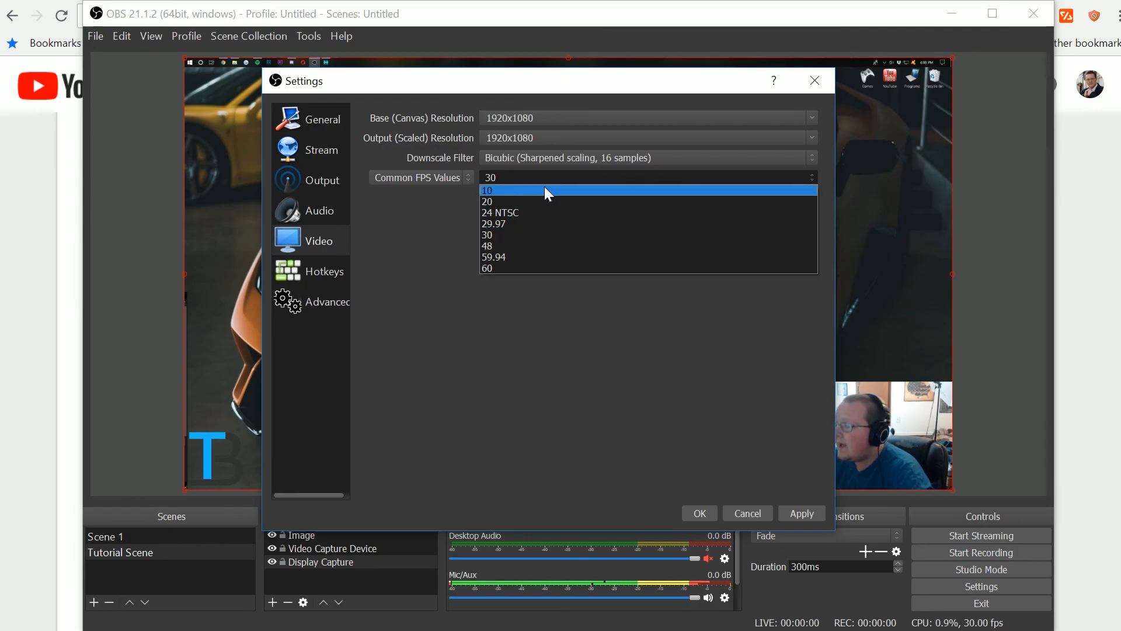
{"action": "left_click", "coordinate": [517, 268]}
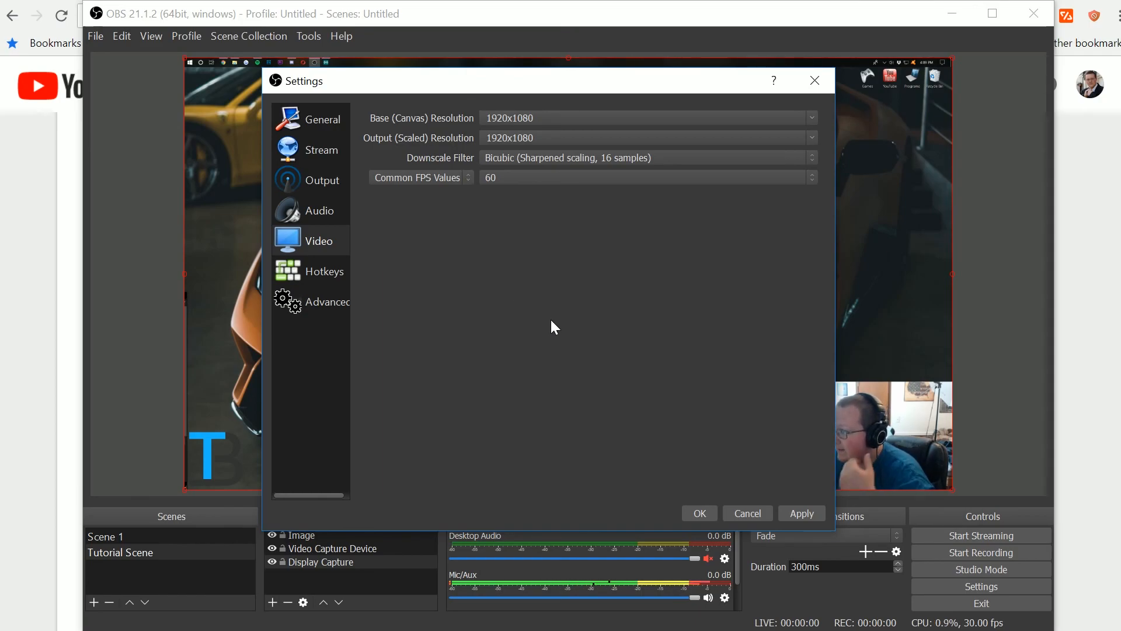
{"action": "left_click", "coordinate": [548, 157]}
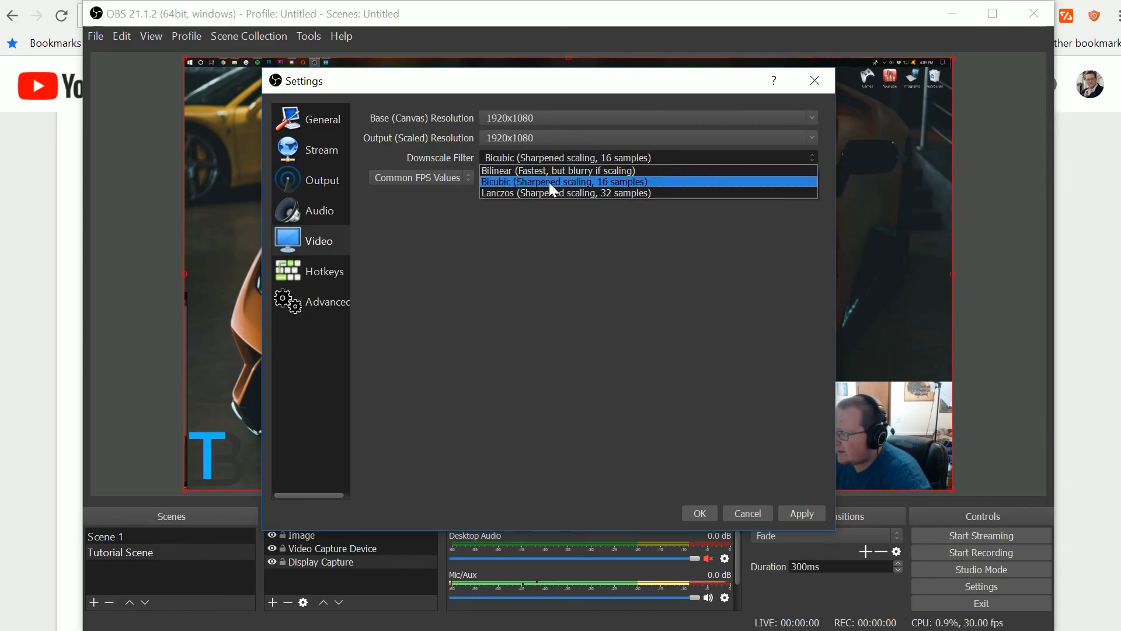
{"action": "left_click", "coordinate": [548, 183]}
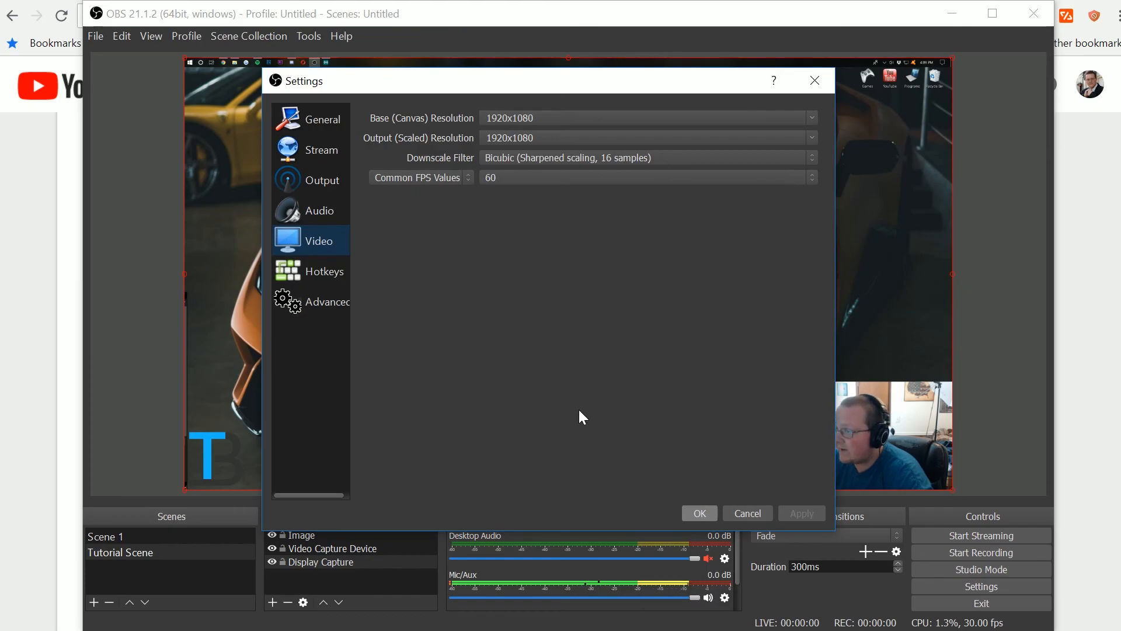
{"action": "left_click", "coordinate": [689, 505]}
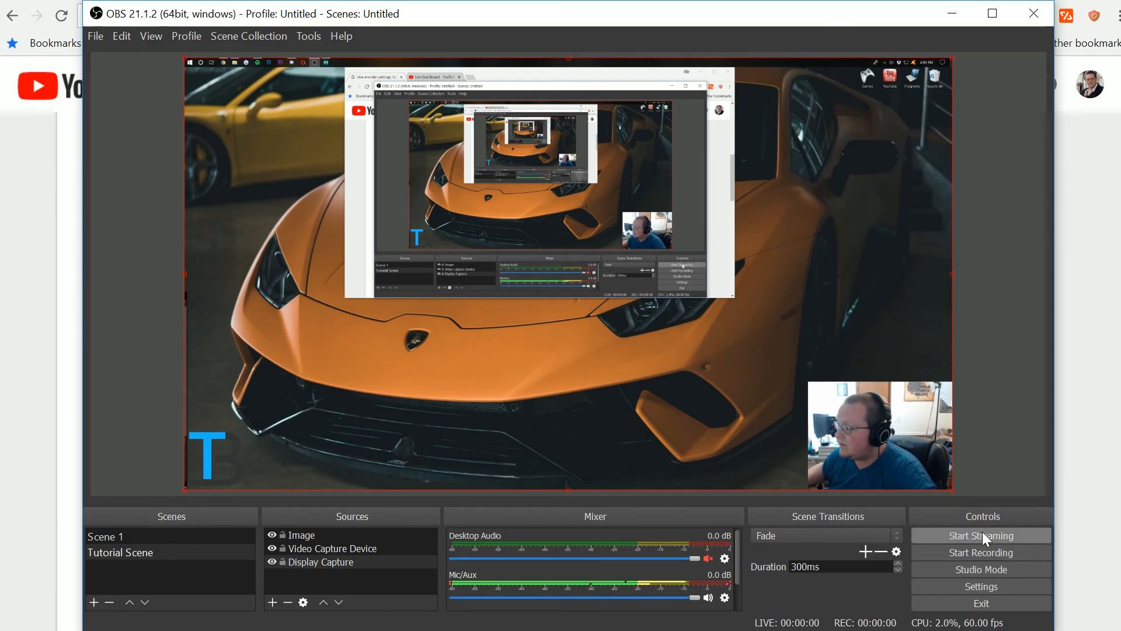
- Start streaming and switch to the YouTube live dashboard in the browser
{"action": "left_click", "coordinate": [966, 536]}
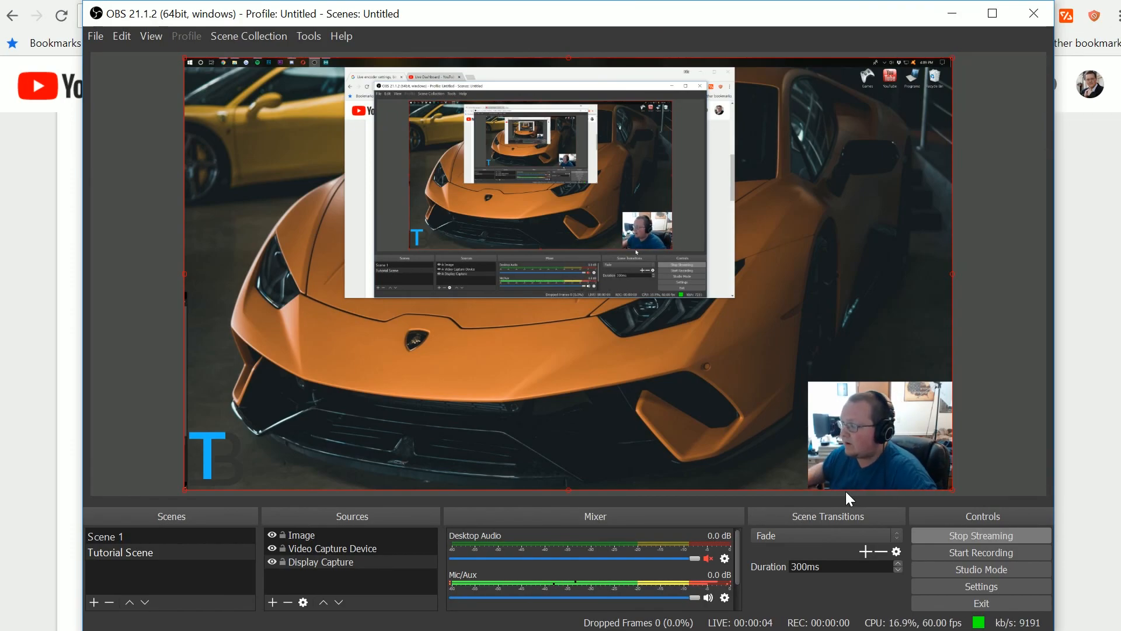
{"action": "left_click", "coordinate": [440, 0]}
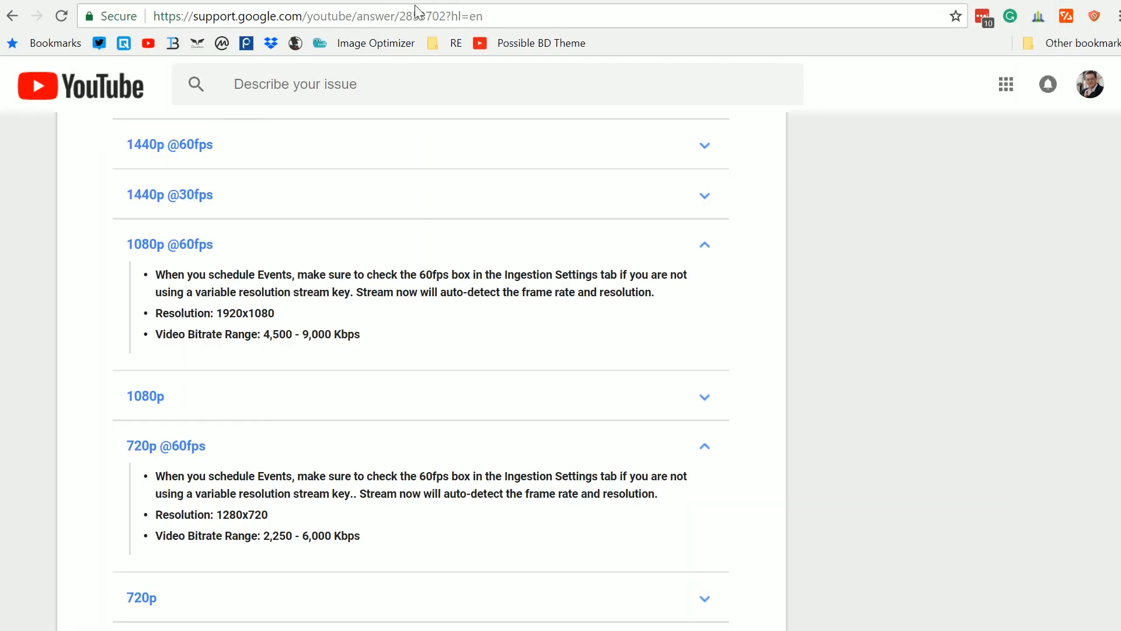
{"action": "left_click", "coordinate": [248, 0]}
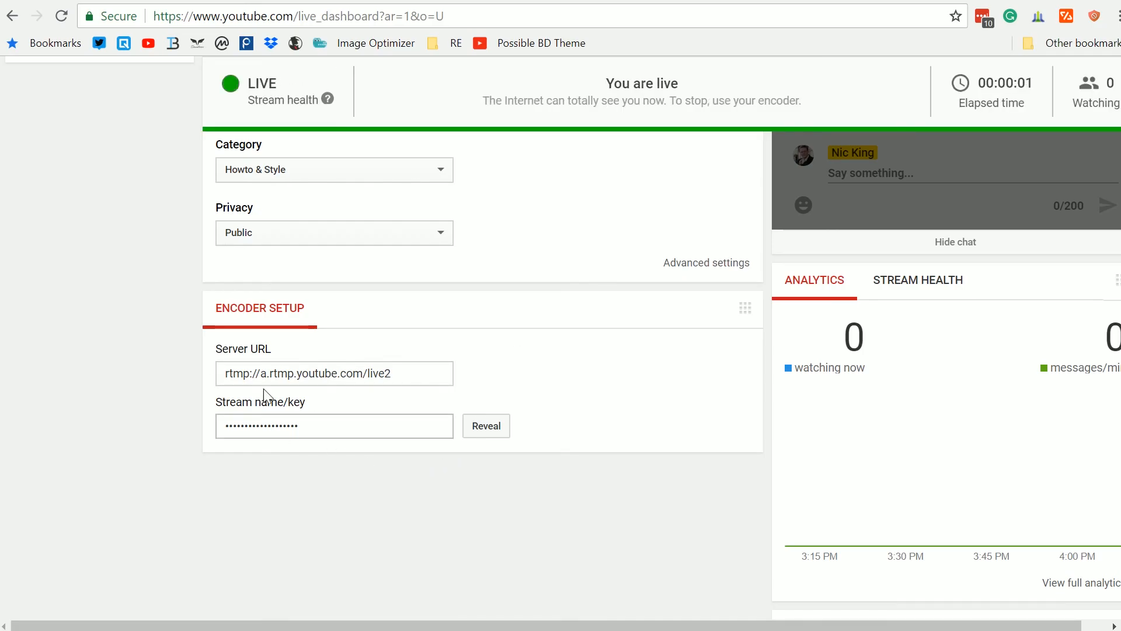
- Examine the live dashboard's stream preview, basic info and stream options
{"action": "scroll", "coordinate": [534, 502], "scroll_direction": "up", "scroll_amount": 10}
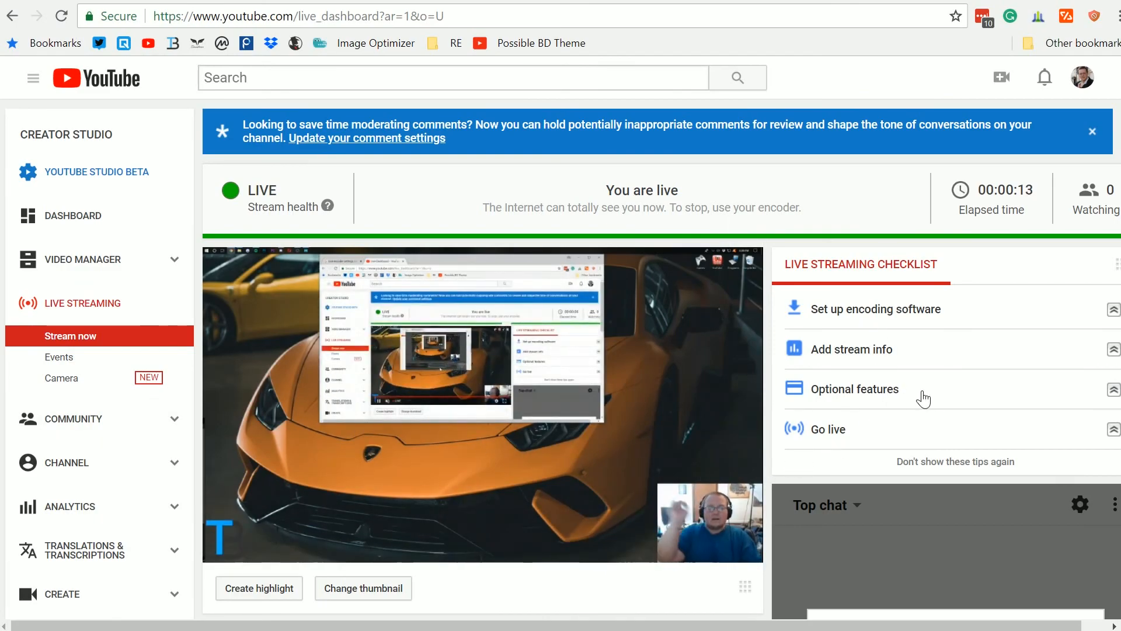
{"action": "scroll", "coordinate": [660, 457], "scroll_direction": "down", "scroll_amount": 3}
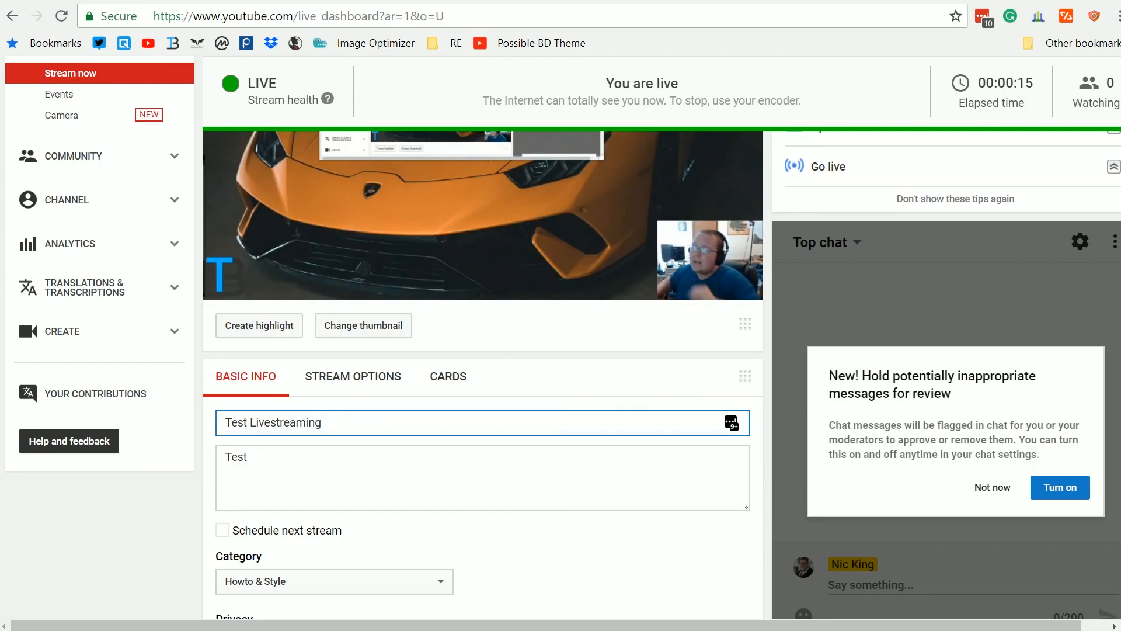
{"action": "triple_click", "coordinate": [444, 422]}
{"action": "left_click", "coordinate": [443, 476]}
{"action": "left_click", "coordinate": [444, 422]}
{"action": "triple_click", "coordinate": [444, 422]}
{"action": "scroll", "coordinate": [444, 408], "scroll_direction": "down", "scroll_amount": 3}
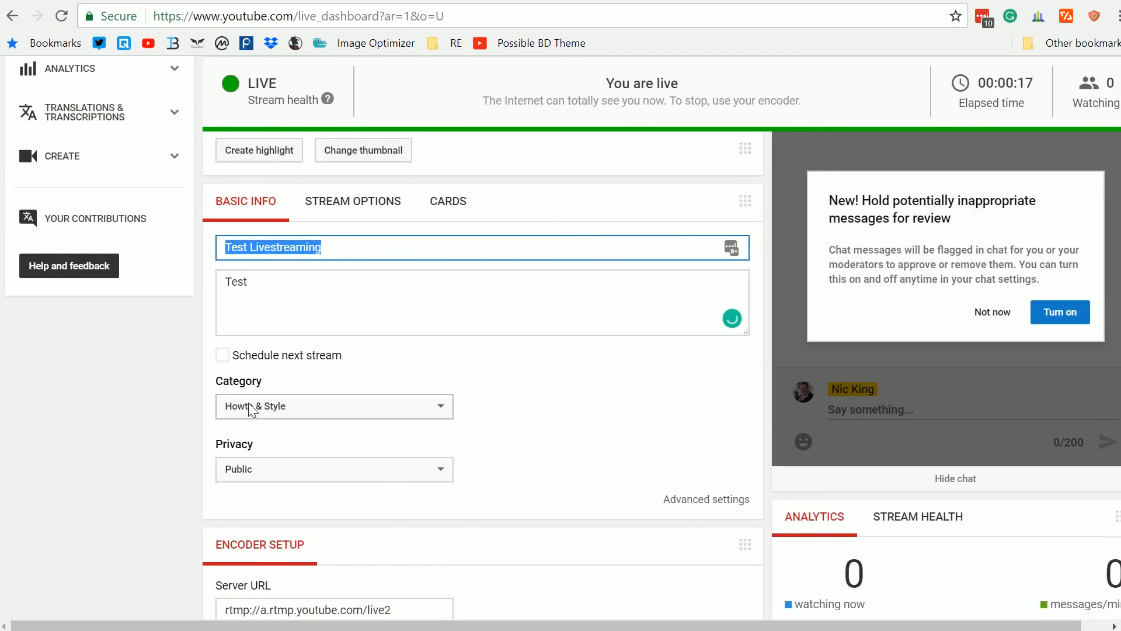
{"action": "left_click", "coordinate": [251, 469]}
{"action": "left_click", "coordinate": [354, 438]}
{"action": "scroll", "coordinate": [516, 466], "scroll_direction": "up", "scroll_amount": 8}
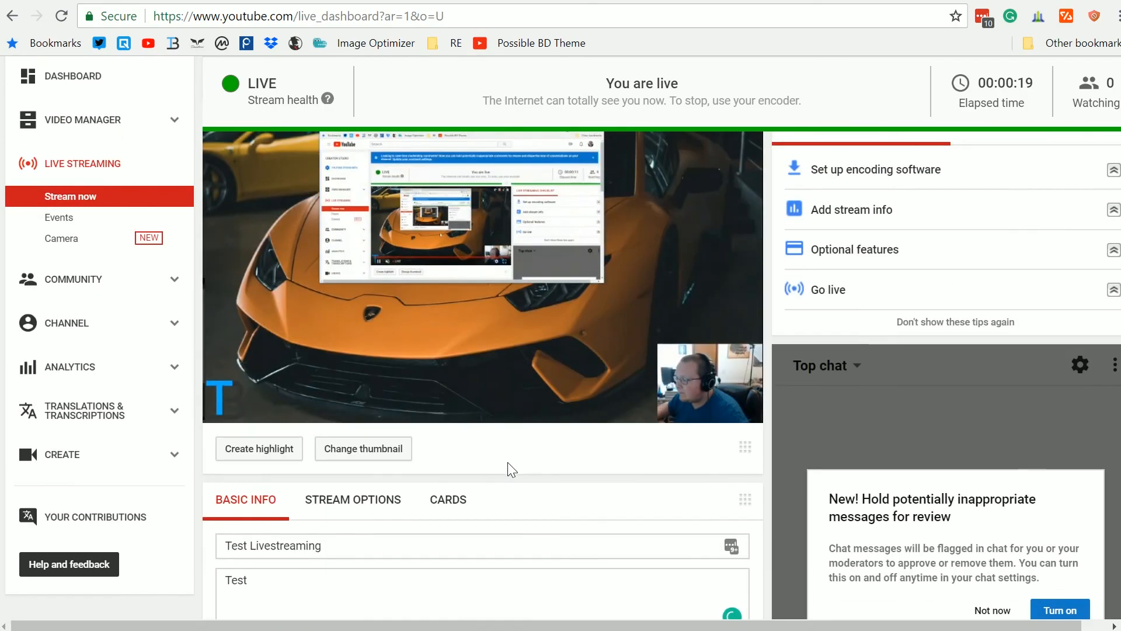
{"action": "scroll", "coordinate": [348, 566], "scroll_direction": "down", "scroll_amount": 3}
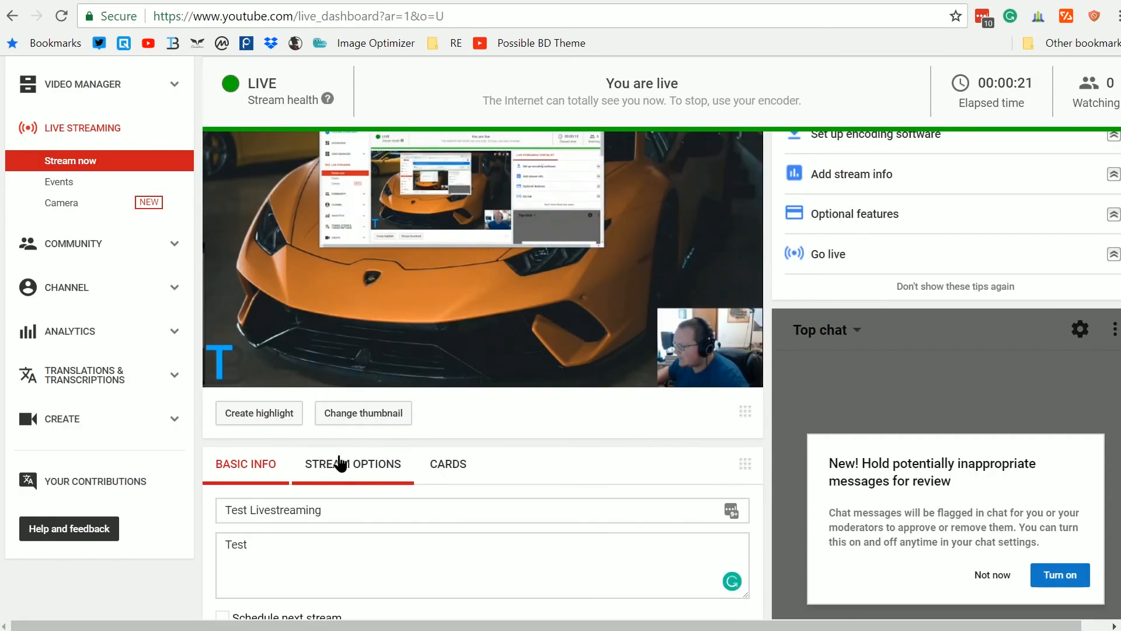
{"action": "left_click", "coordinate": [338, 463]}
{"action": "scroll", "coordinate": [553, 443], "scroll_direction": "down", "scroll_amount": 3}
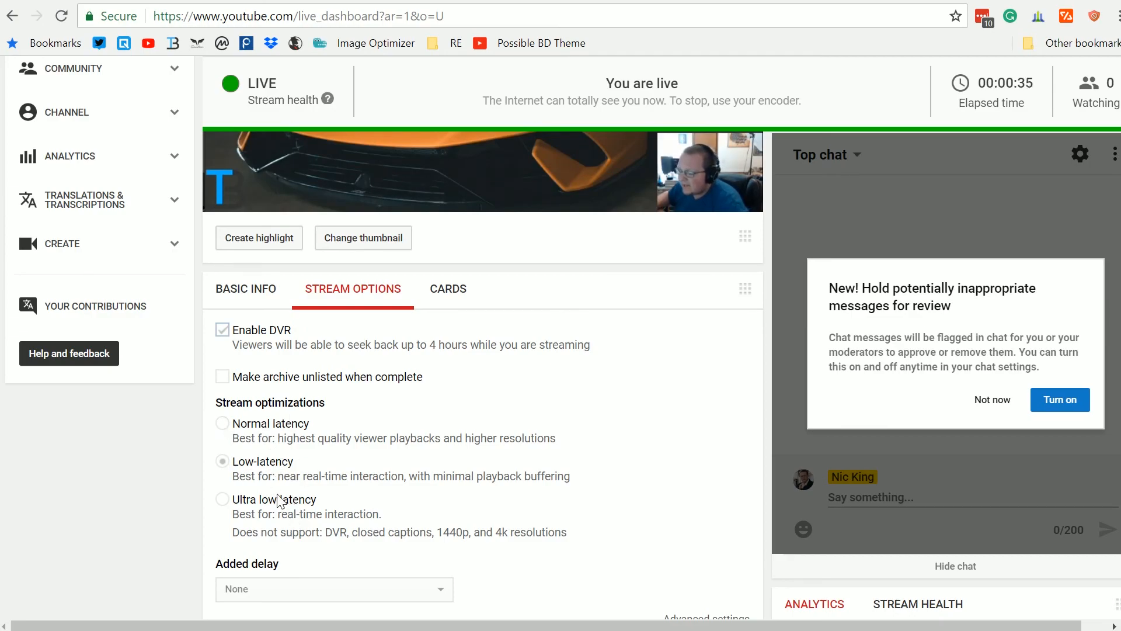
{"action": "scroll", "coordinate": [418, 458], "scroll_direction": "up", "scroll_amount": 6}
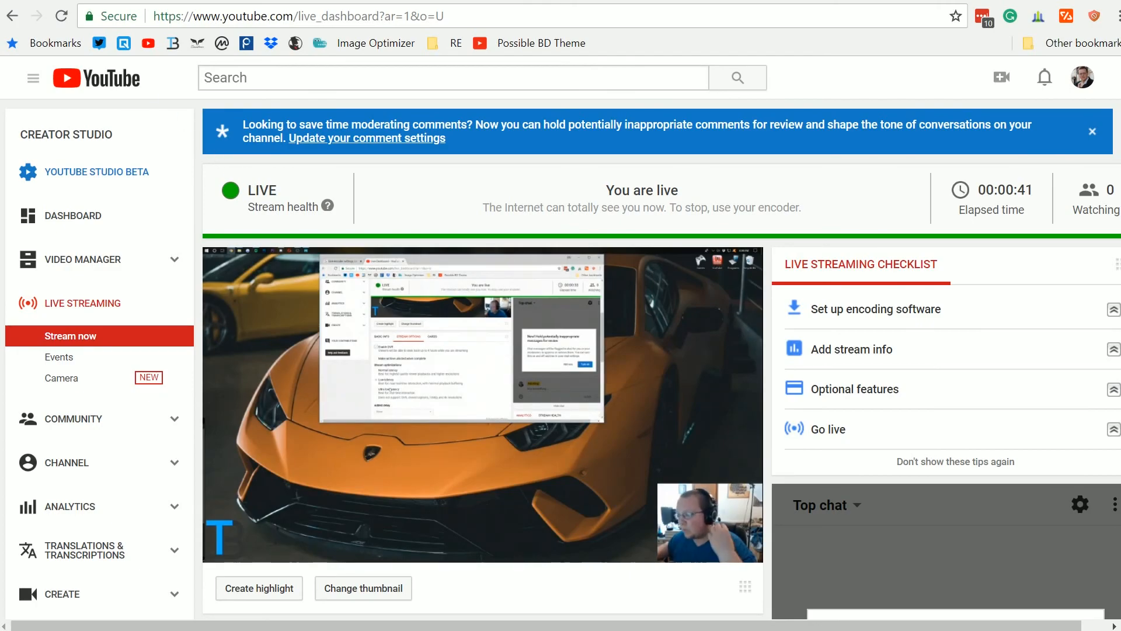
- Return to OBS and stop streaming
{"action": "key", "text": "alt+Tab"}
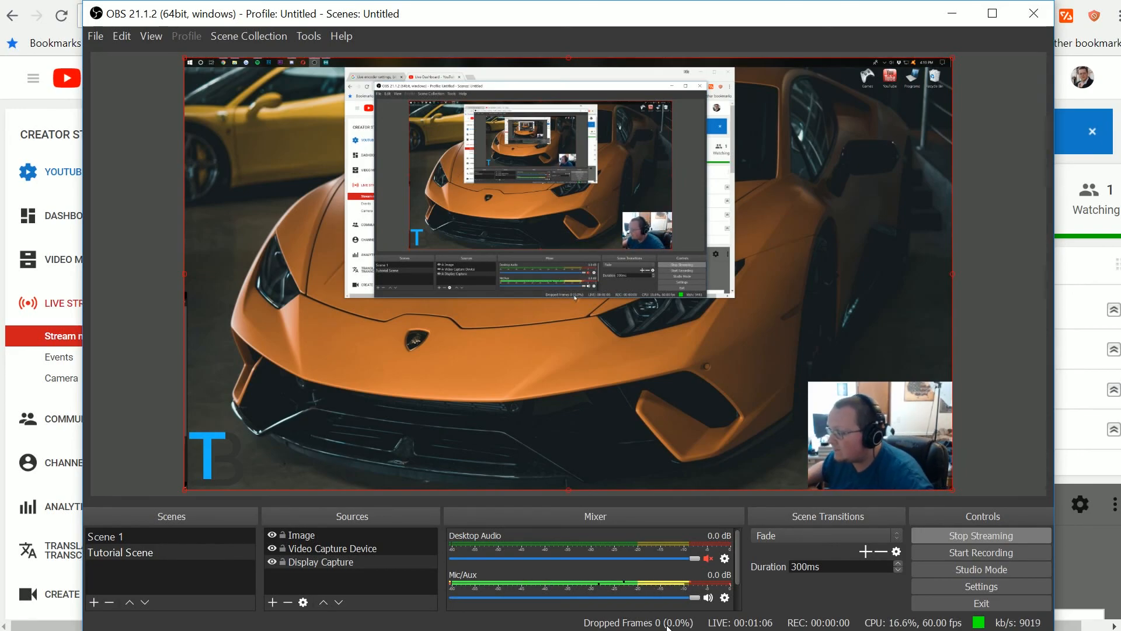
{"action": "left_click", "coordinate": [991, 537]}
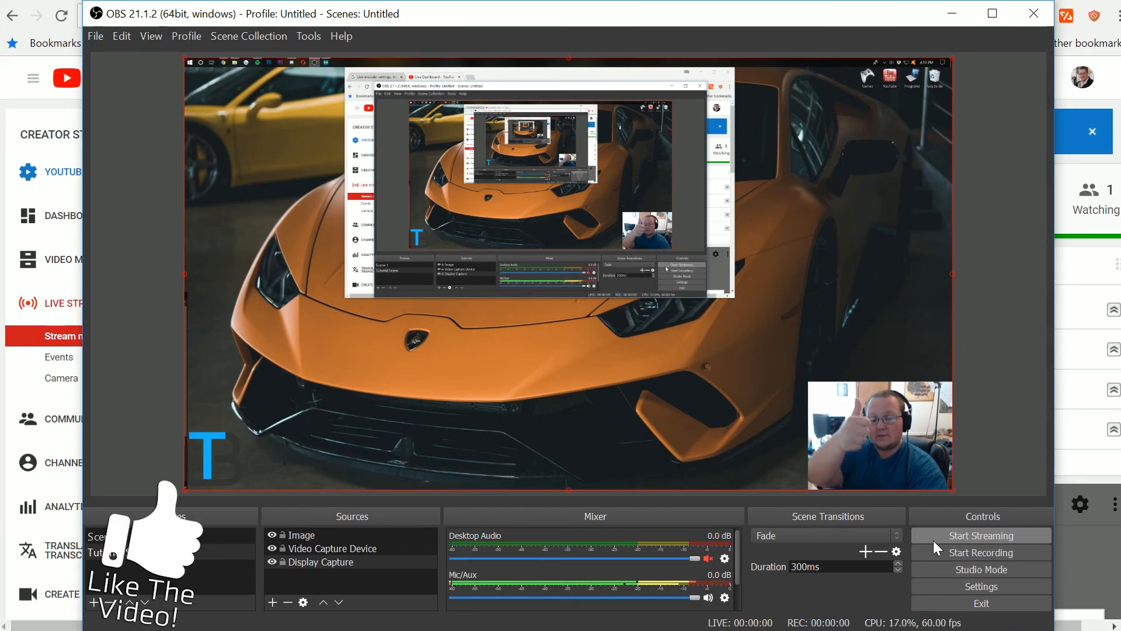